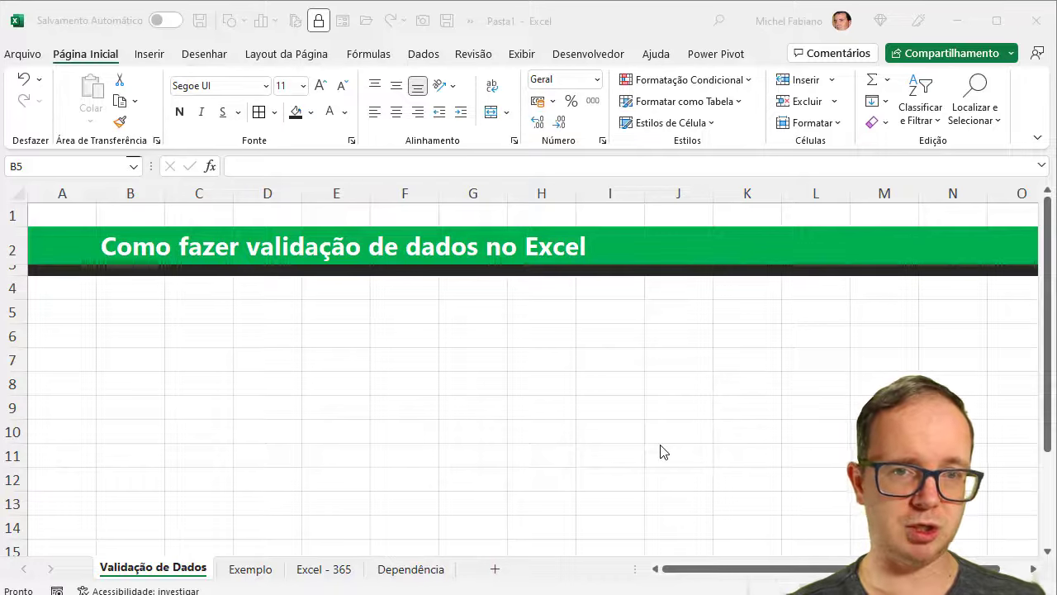
# Open Data Validation for B5, preview its Input Message and Error Alert tabs, and return to Settings.
pyautogui.click(424, 54)
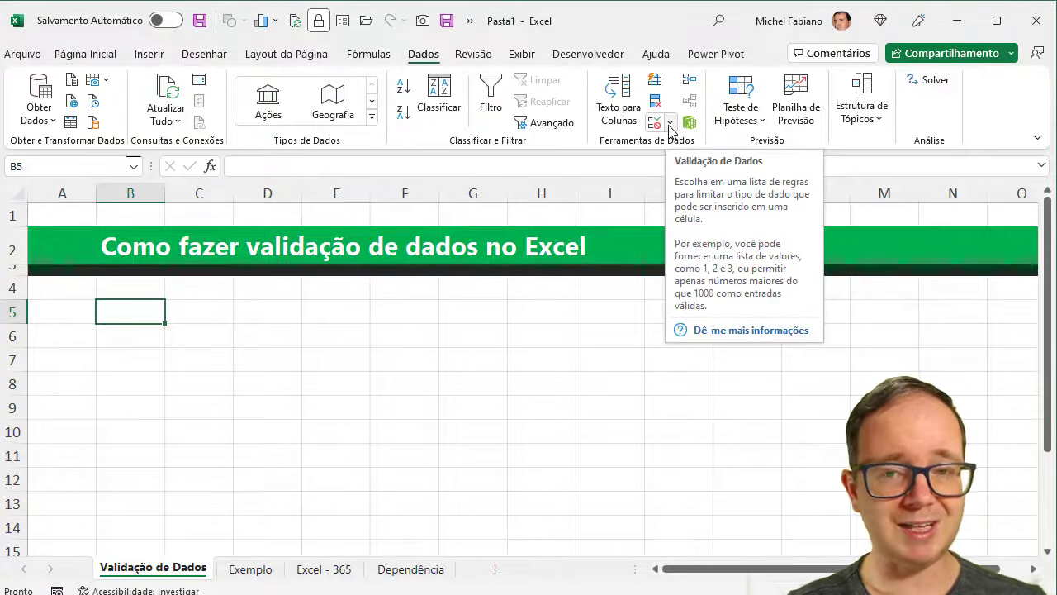
pyautogui.click(670, 124)
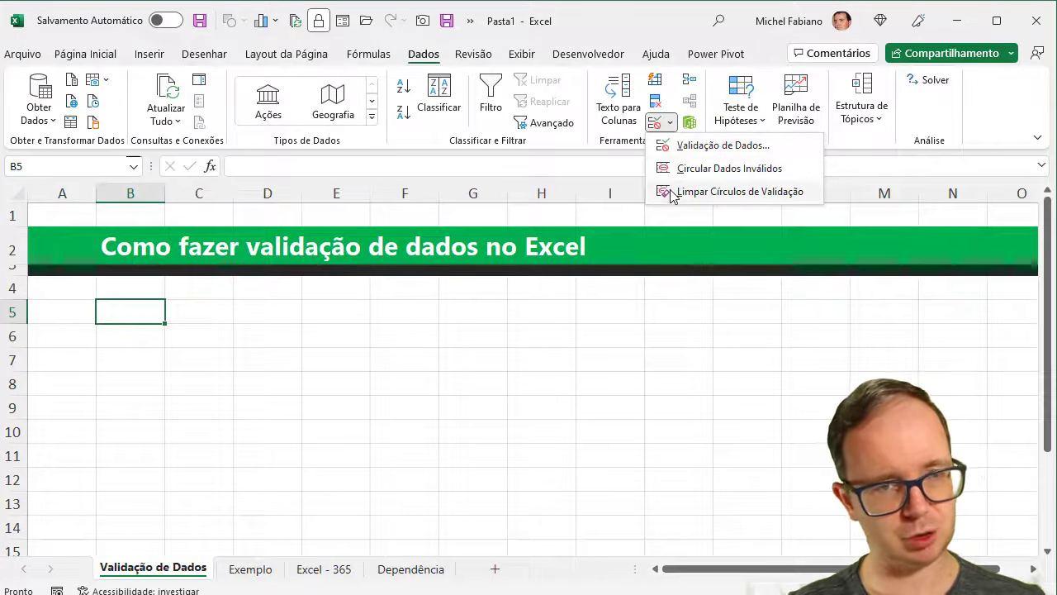
pyautogui.click(690, 148)
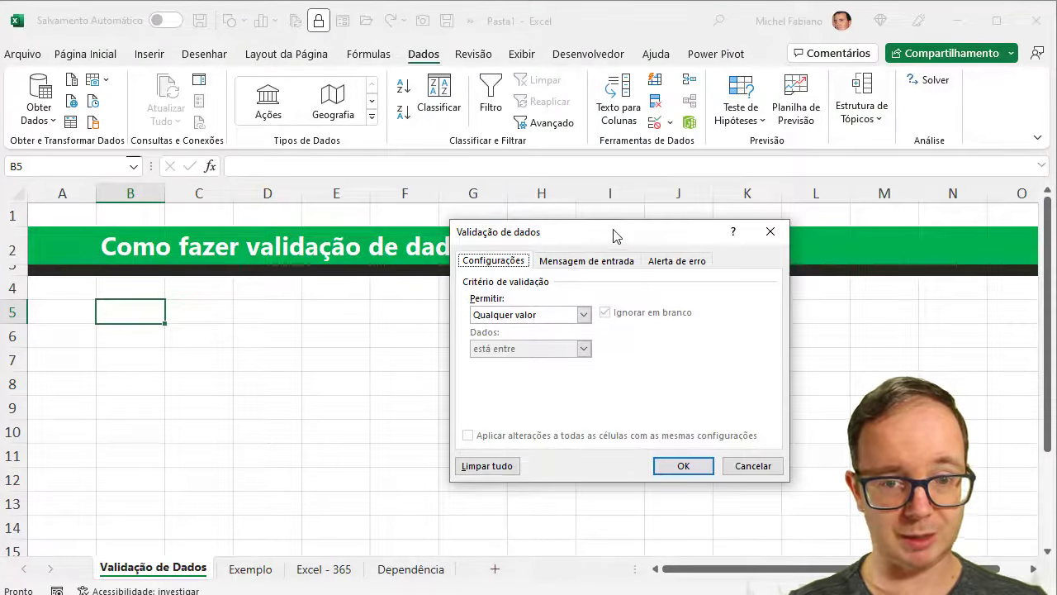
pyautogui.moveTo(622, 229); pyautogui.dragTo(484, 112)
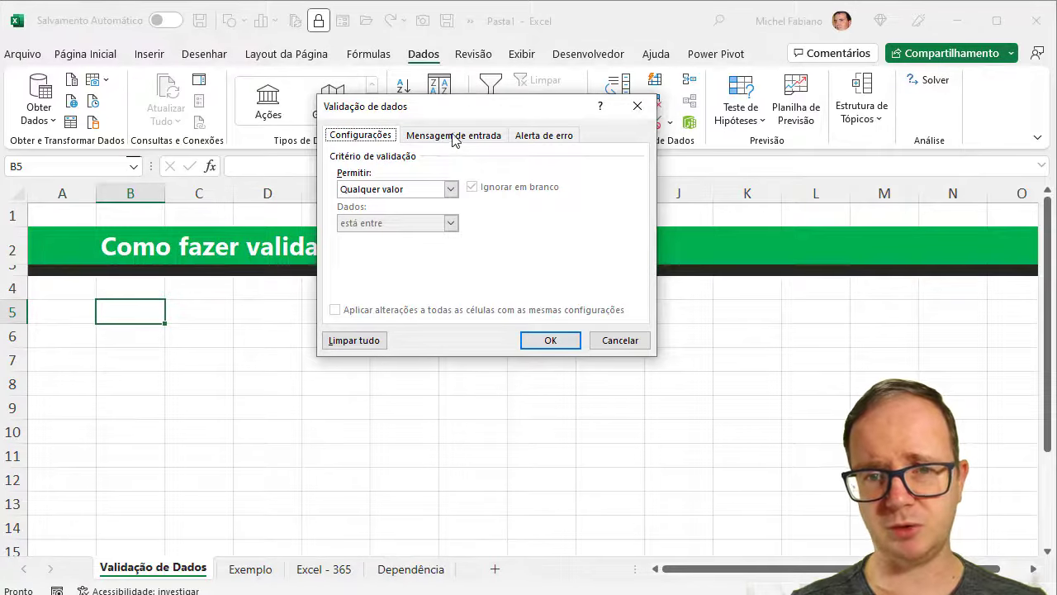
pyautogui.click(454, 137)
pyautogui.click(548, 137)
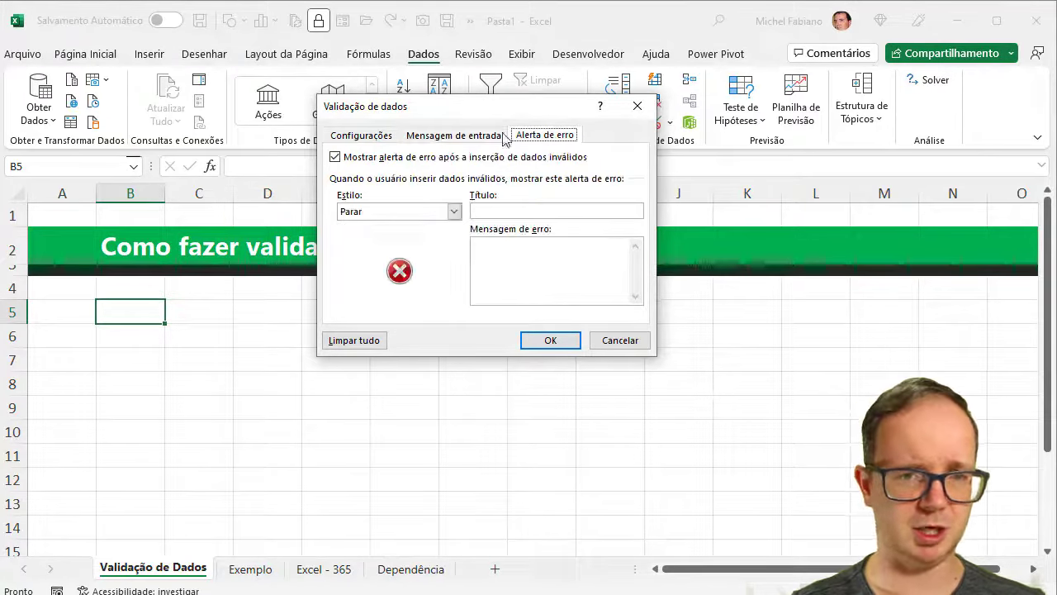
pyautogui.click(363, 136)
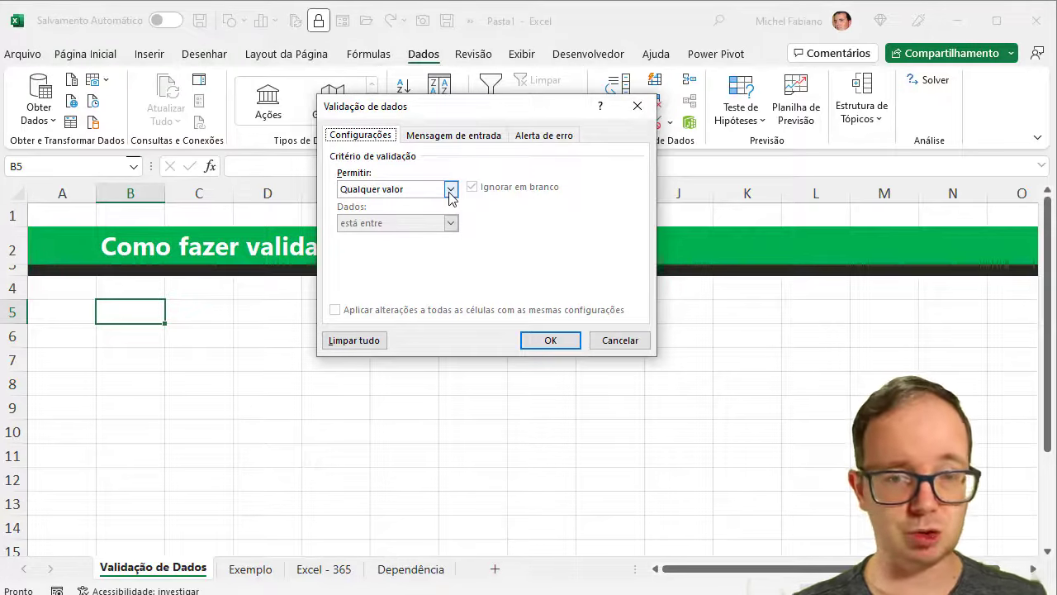
# Set B5's validation to Lista, sourced from five first names typed with semicolon separators.
pyautogui.click(451, 192)
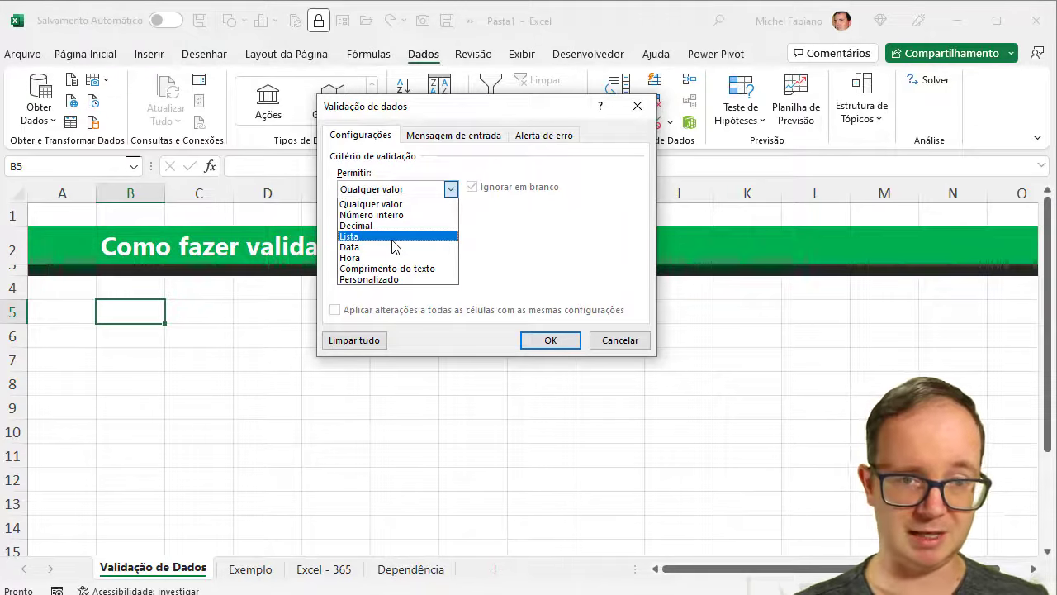
pyautogui.click(394, 237)
pyautogui.click(386, 256)
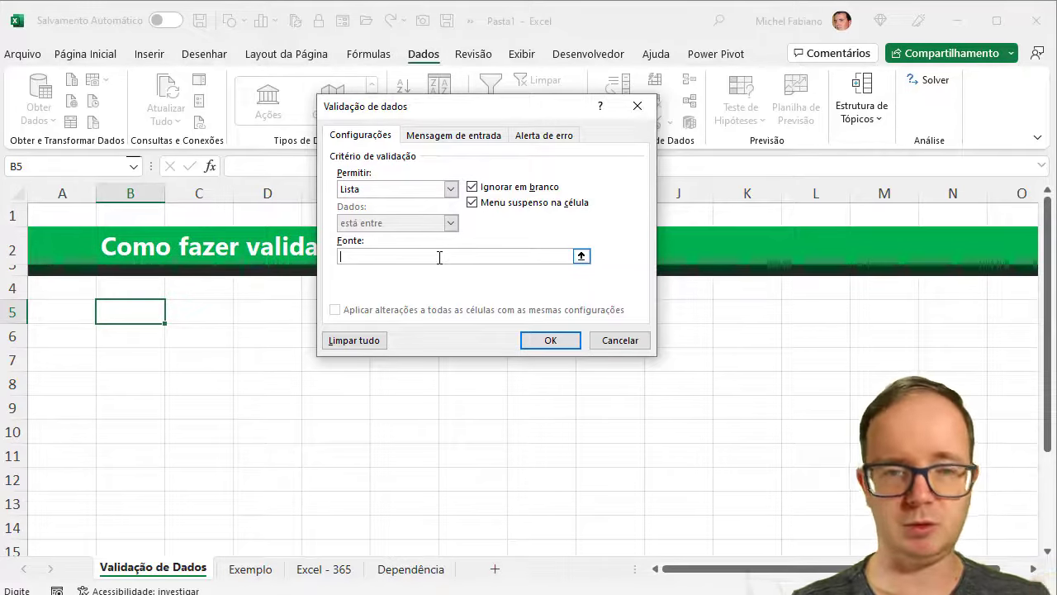
pyautogui.write('Michel;')
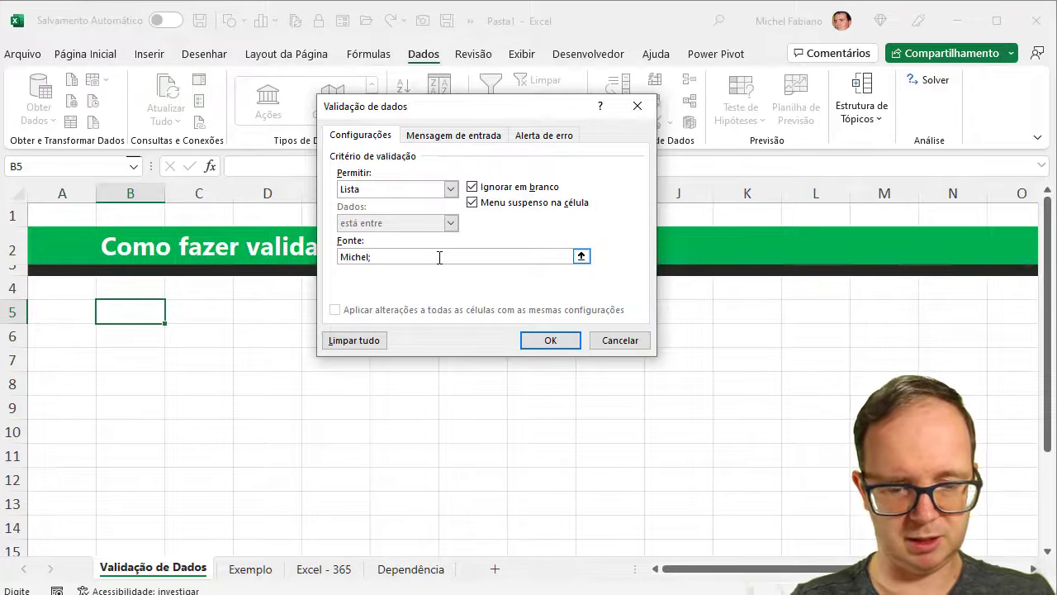
pyautogui.write('Vanessa;')
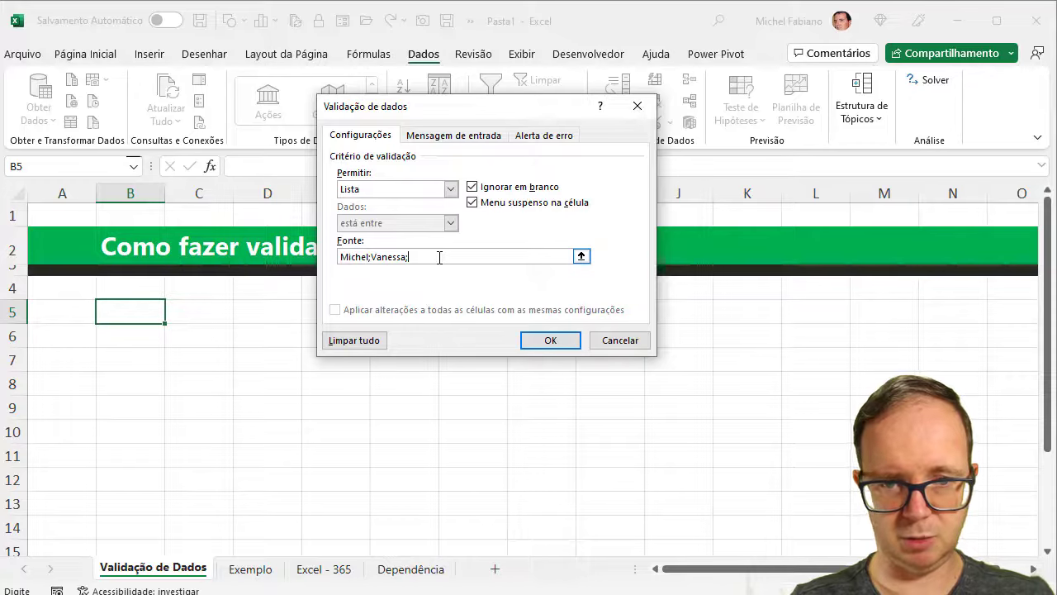
pyautogui.write('Lucas')
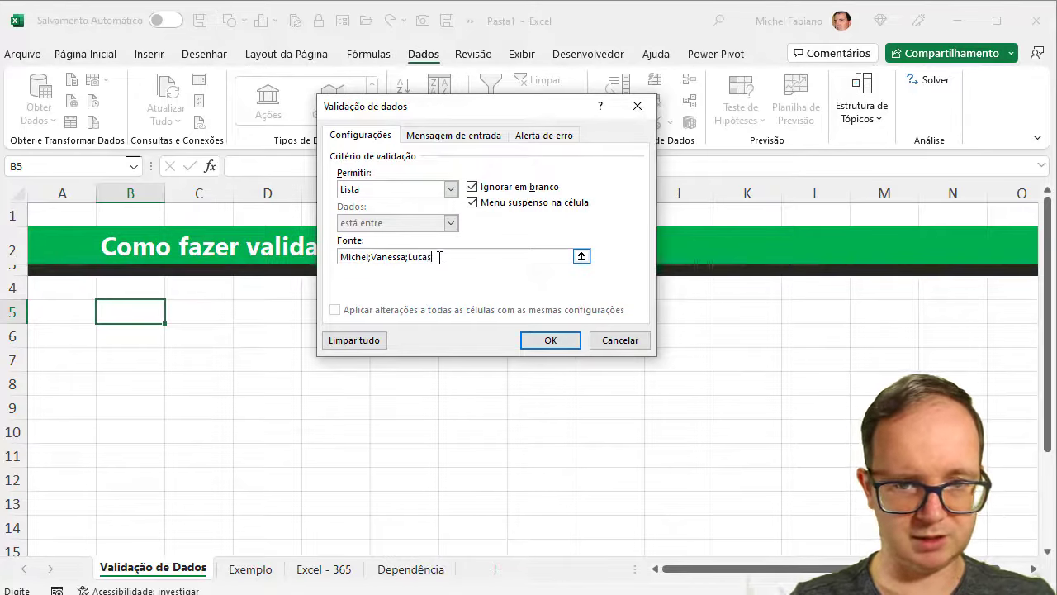
pyautogui.write(';Suzana;Igor')
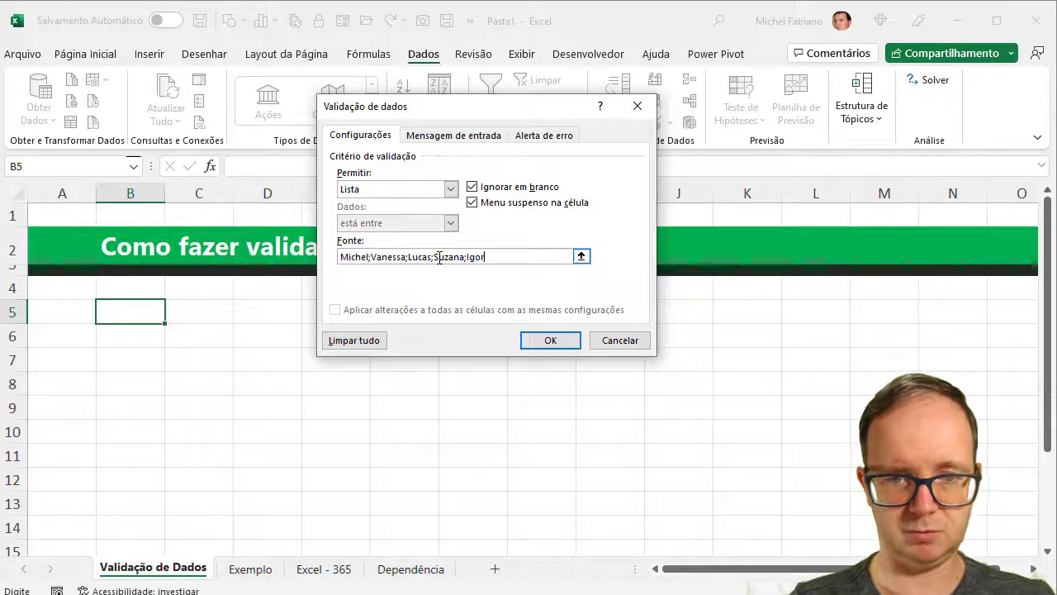
pyautogui.click(561, 343)
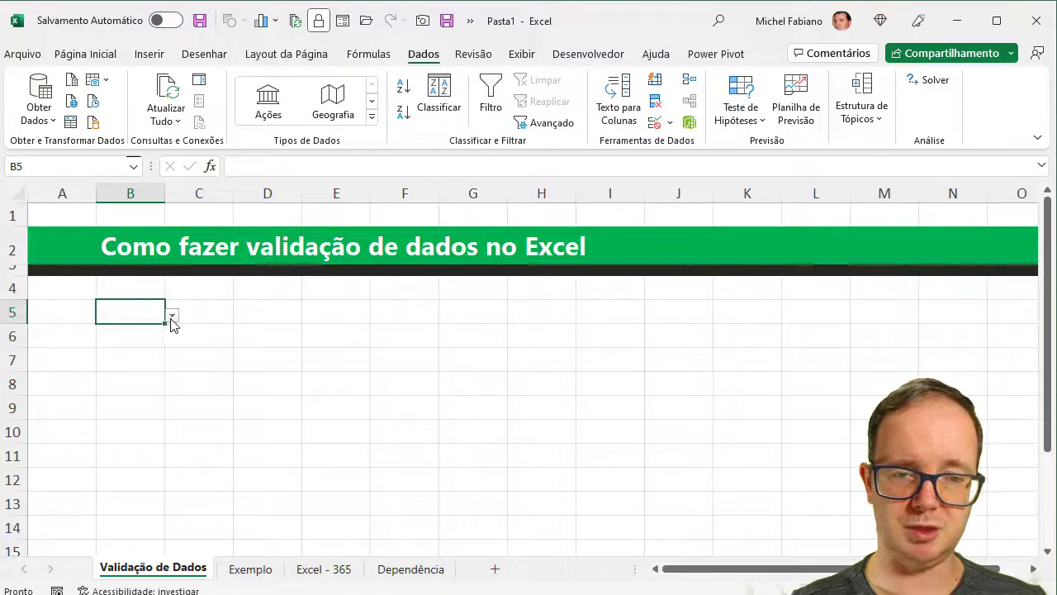
# Choose the second, third, fourth and finally the first name from B5's dropdown.
pyautogui.click(171, 315)
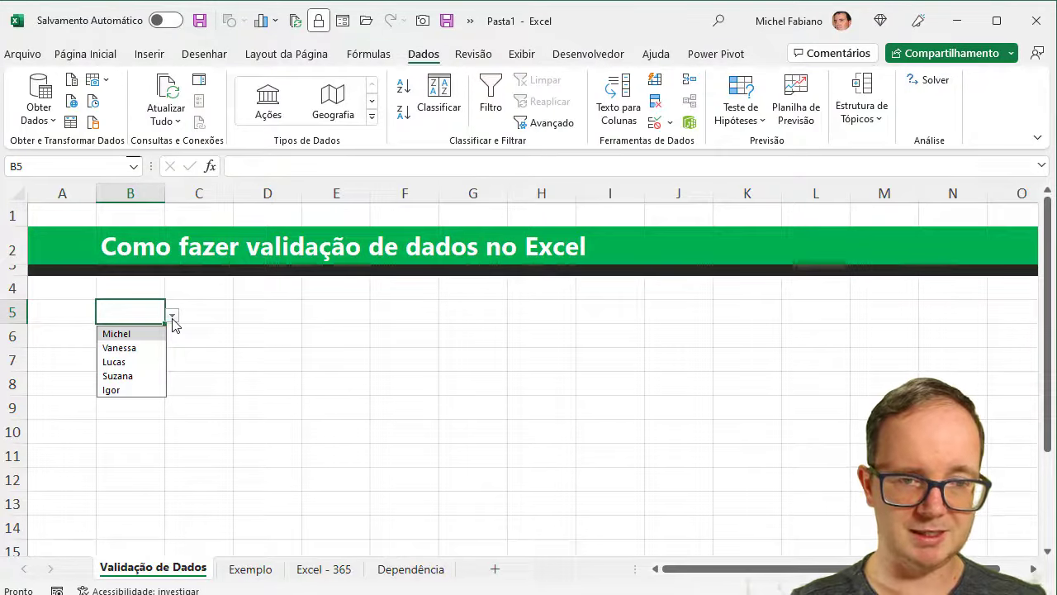
pyautogui.click(128, 350)
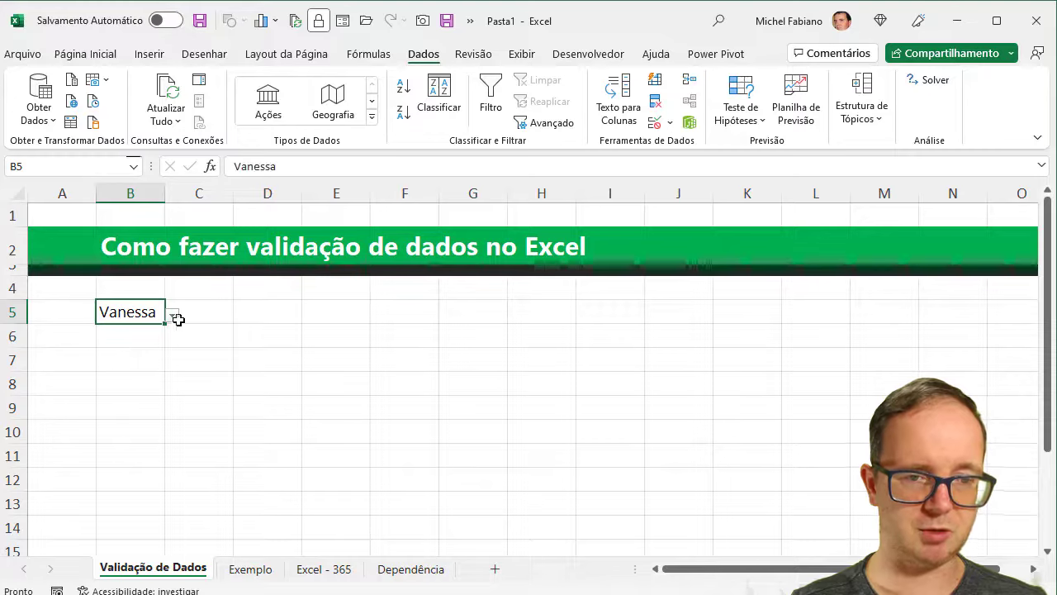
pyautogui.click(172, 315)
pyautogui.click(128, 361)
pyautogui.click(171, 316)
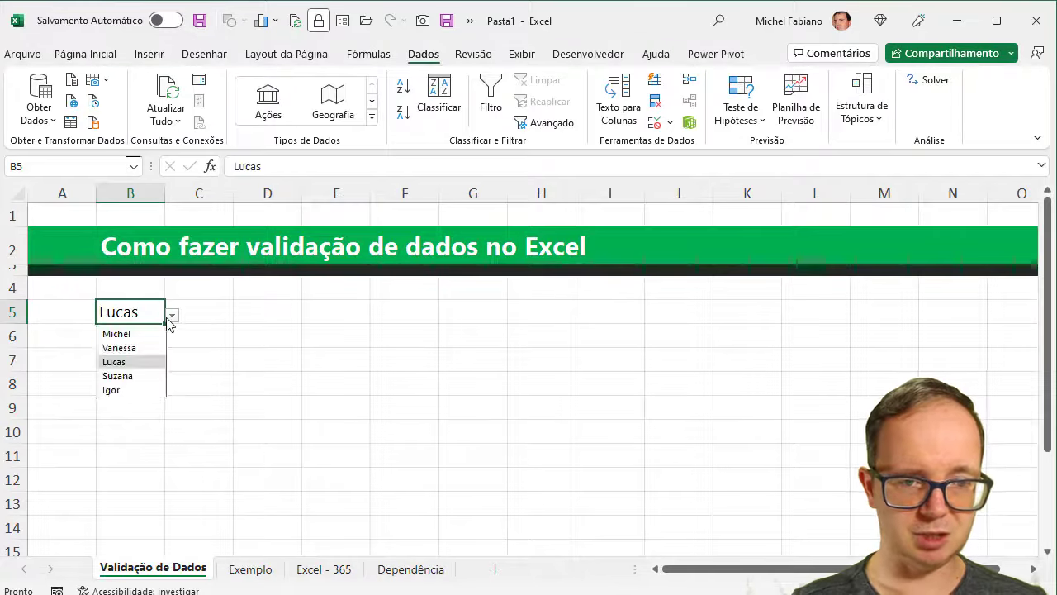
pyautogui.click(130, 374)
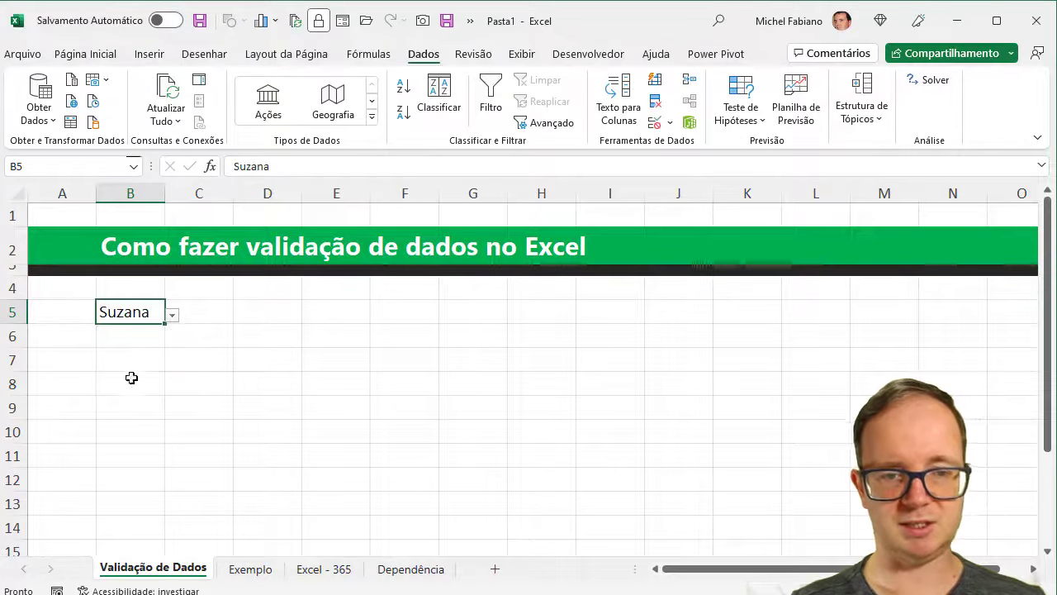
pyautogui.click(172, 315)
pyautogui.click(128, 335)
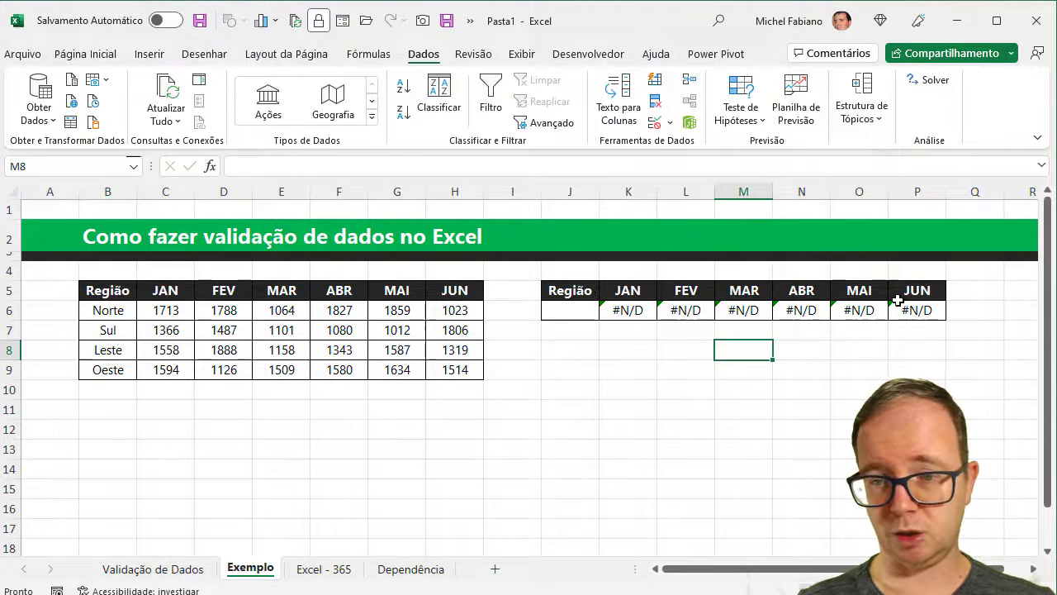
# Check K6's PROCV formula unchanged, then enter Norte in J6 so the row returns values.
pyautogui.click(611, 310)
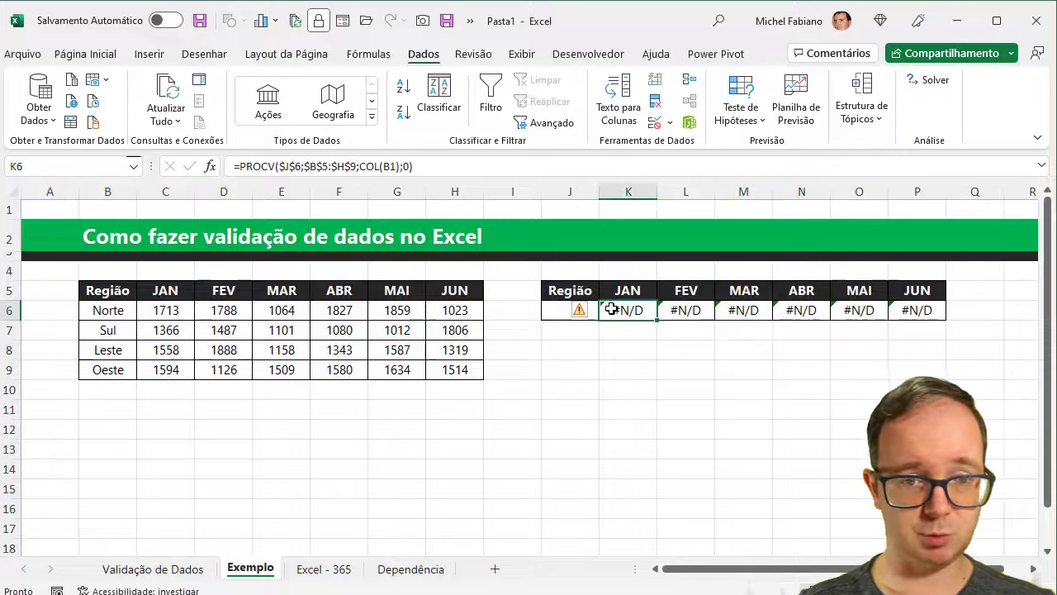
pyautogui.doubleClick(611, 310)
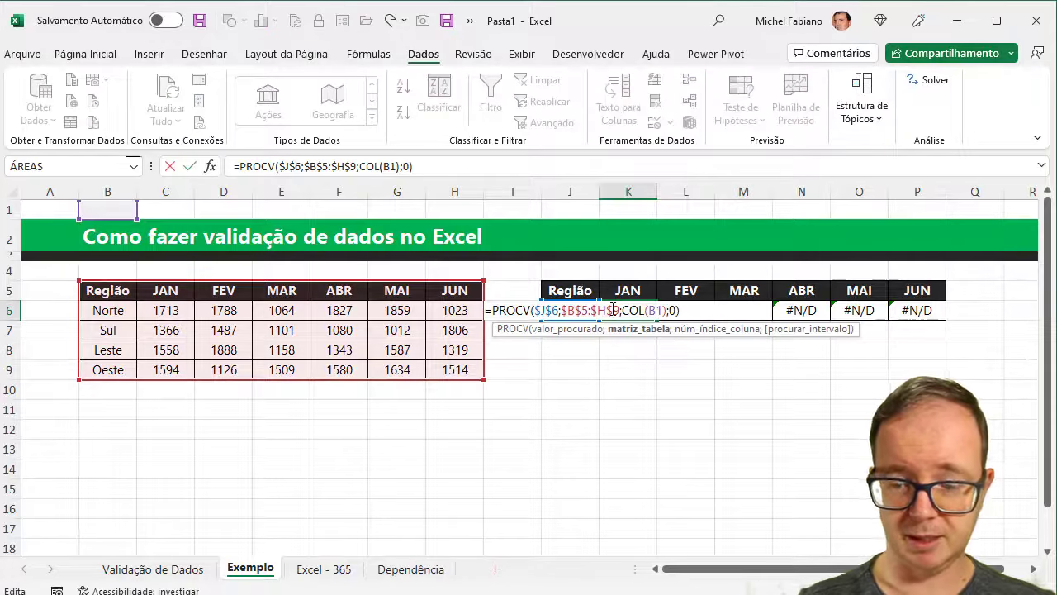
pyautogui.press('Return')
pyautogui.click(574, 307)
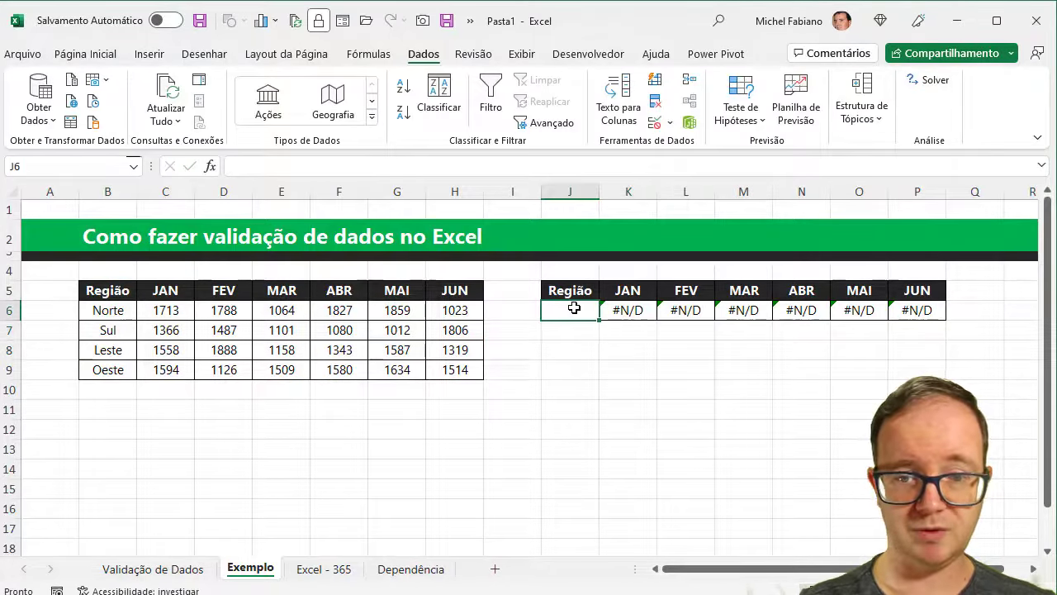
pyautogui.write('Norte')
pyautogui.press('Return')
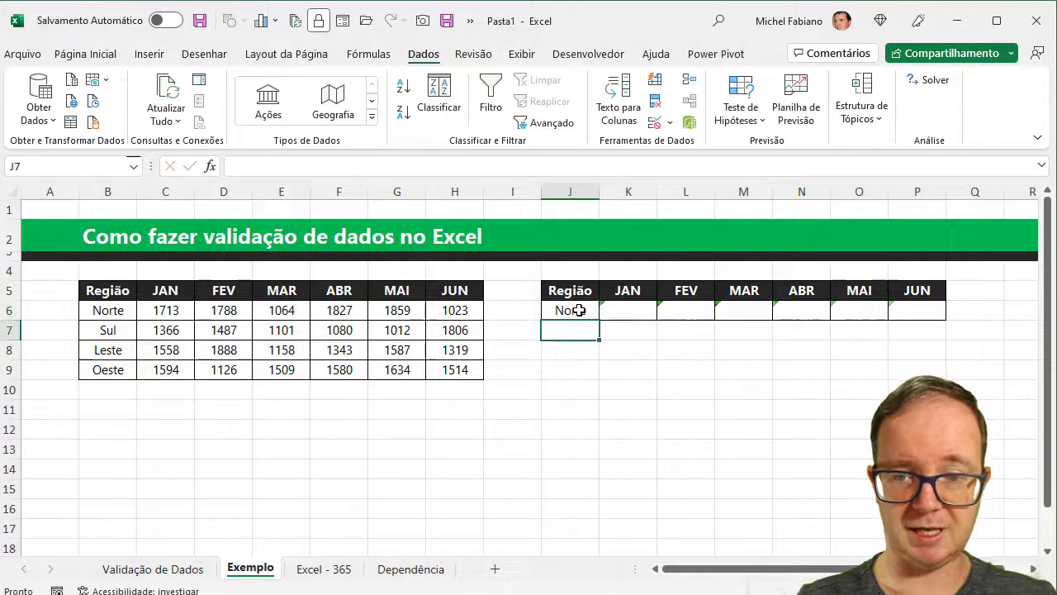
pyautogui.click(582, 309)
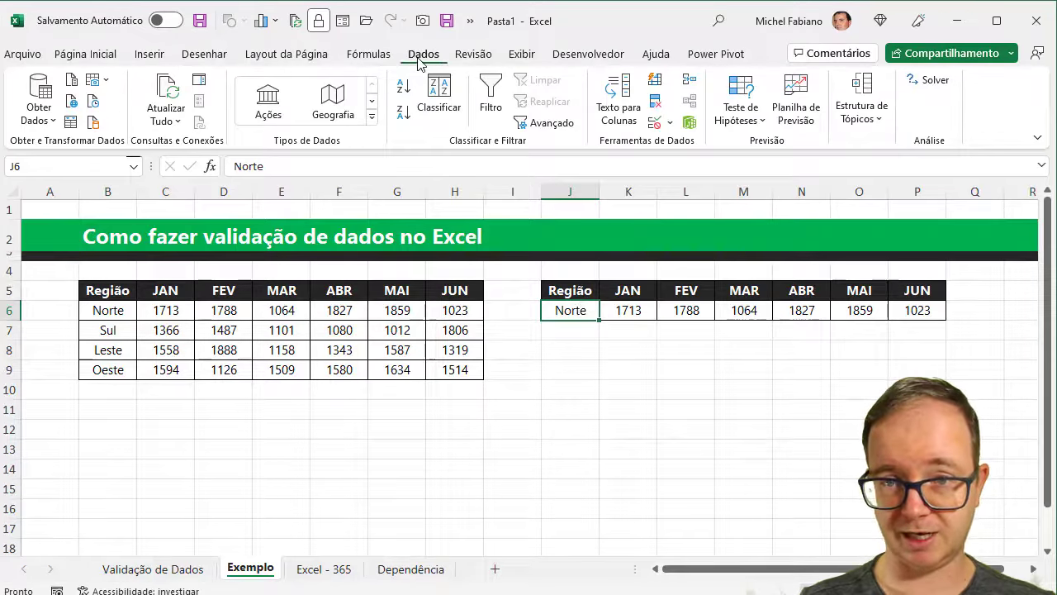
pyautogui.click(670, 123)
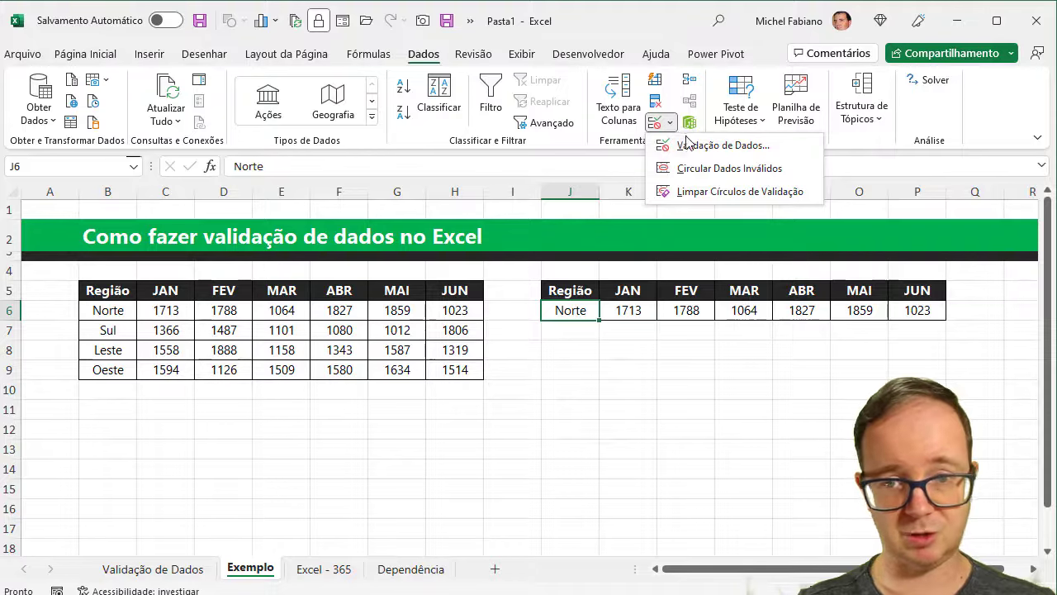
# Give J6 a Lista validation sourced from the regions in B6:B9.
pyautogui.click(692, 146)
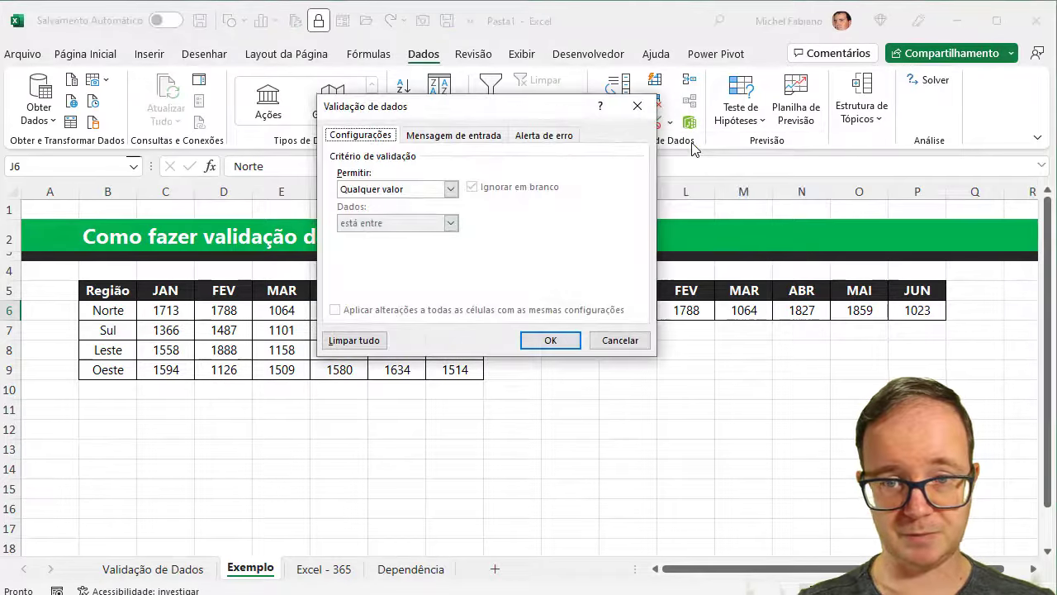
pyautogui.click(451, 189)
pyautogui.click(371, 233)
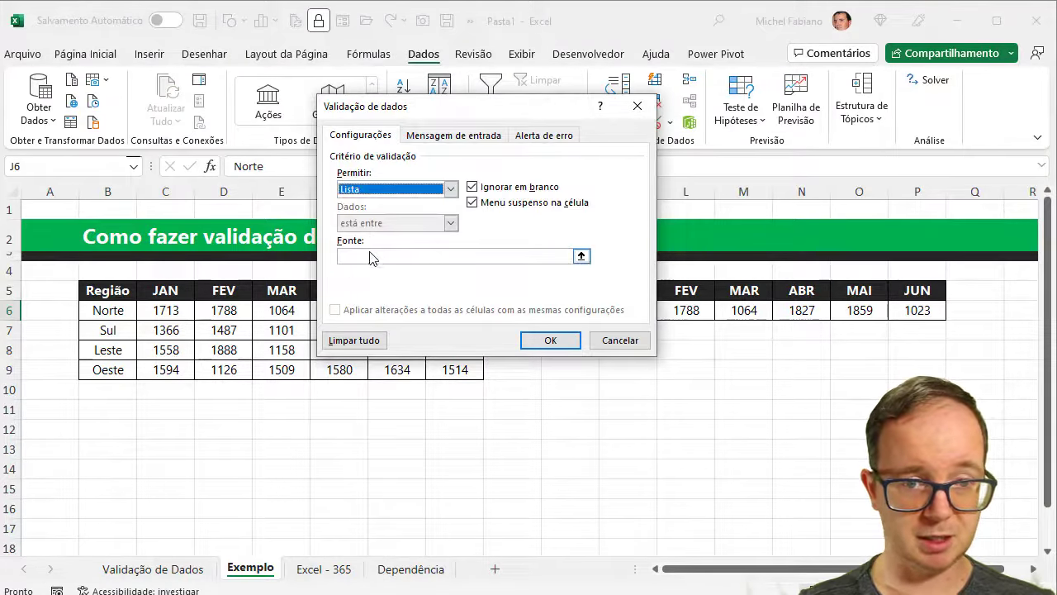
pyautogui.click(371, 256)
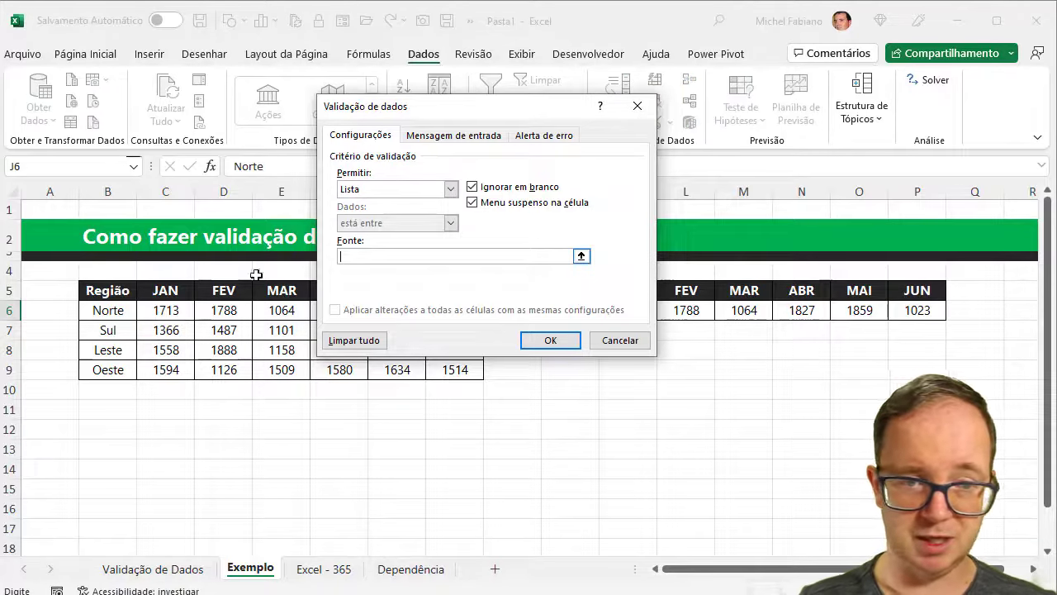
pyautogui.click(120, 312)
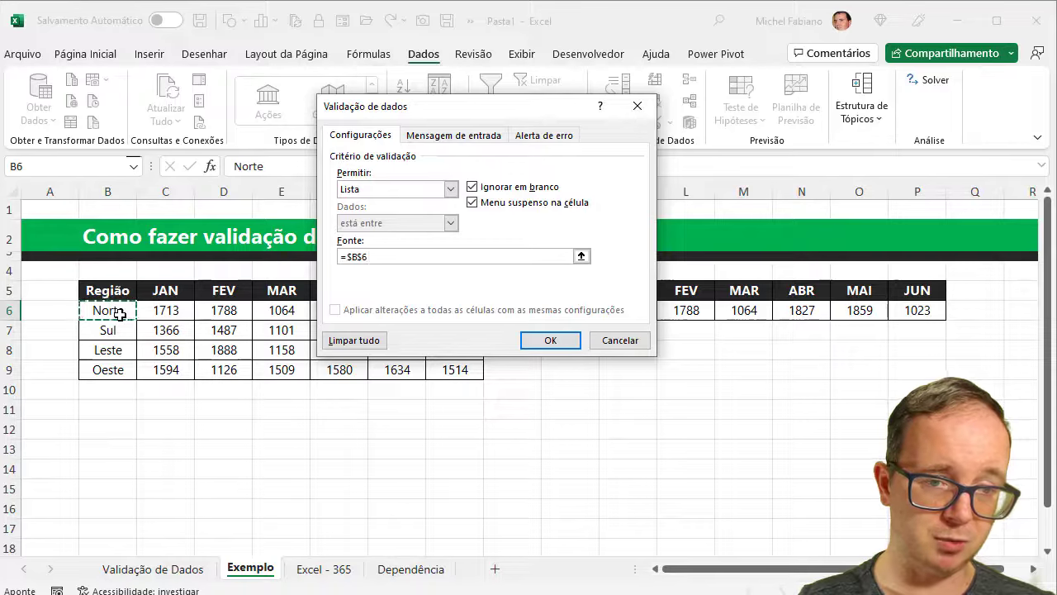
pyautogui.moveTo(119, 312); pyautogui.dragTo(115, 367)
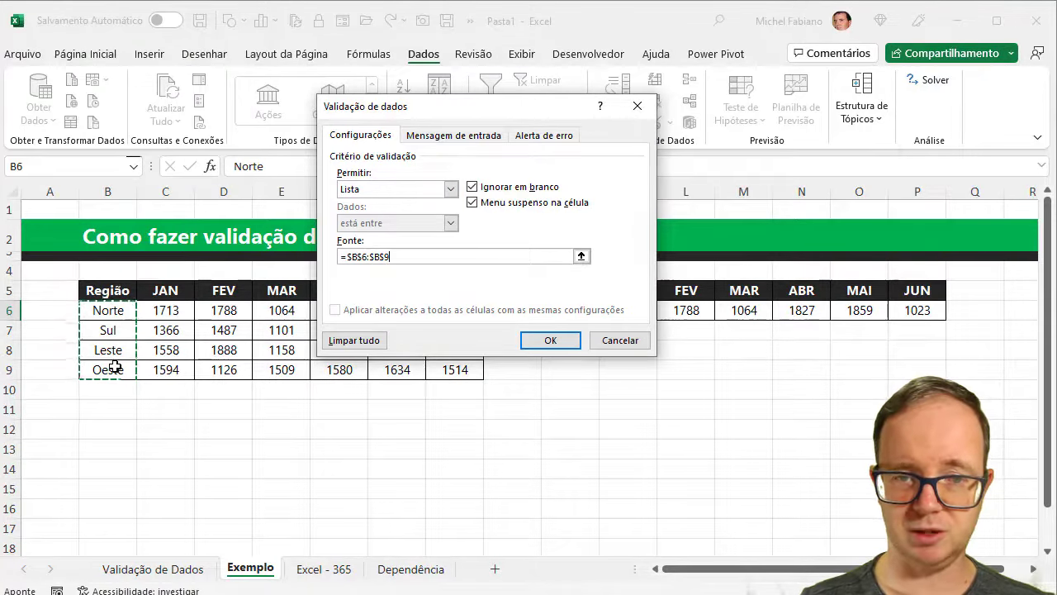
pyautogui.click(549, 342)
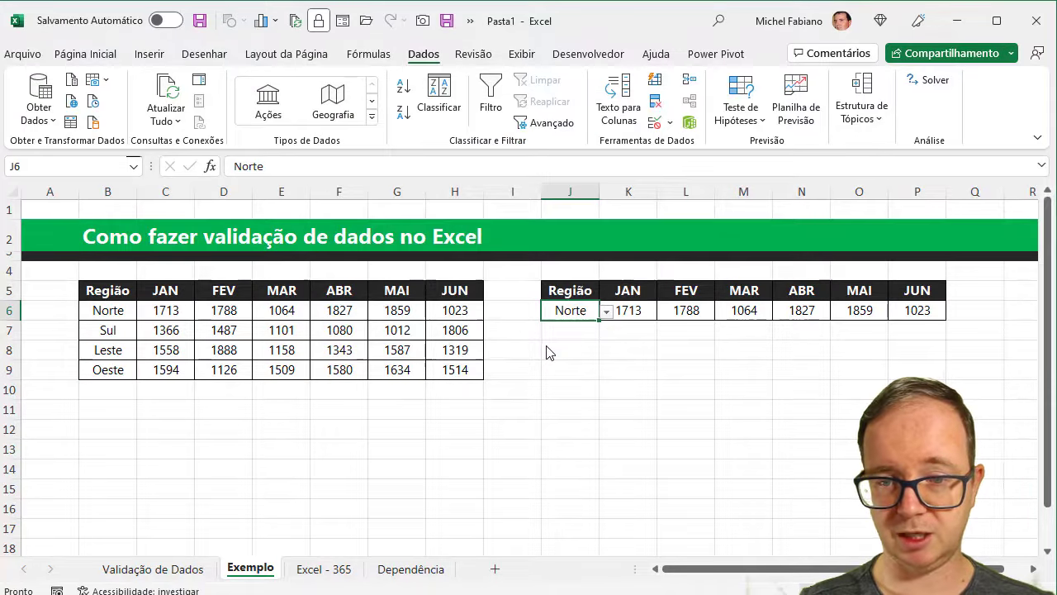
# Pick Sul, then Leste, then Oeste in J6's dropdown, and select J5:P6.
pyautogui.click(607, 312)
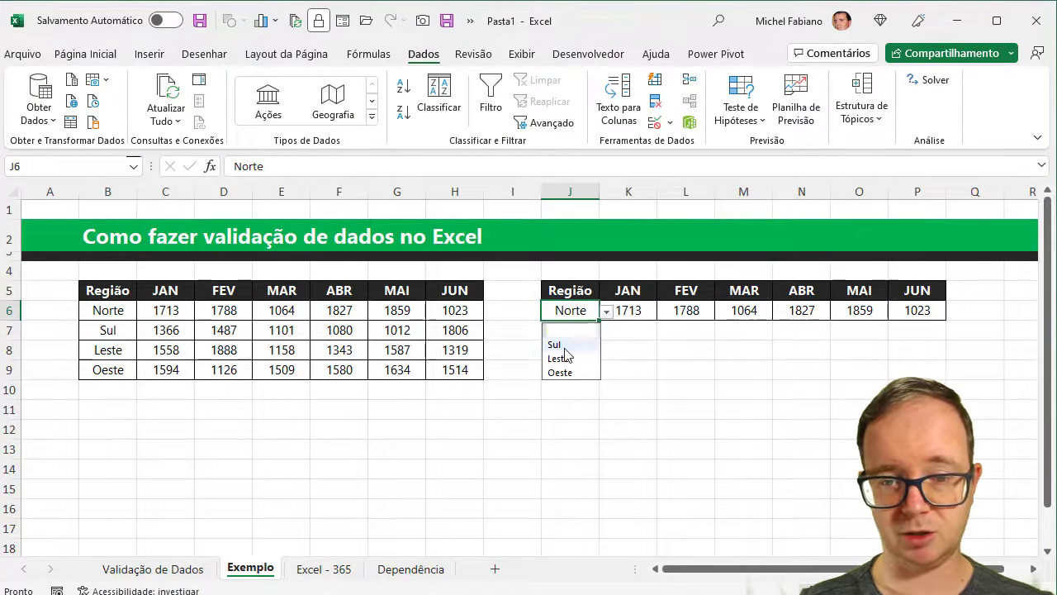
pyautogui.click(562, 344)
pyautogui.click(607, 312)
pyautogui.click(568, 359)
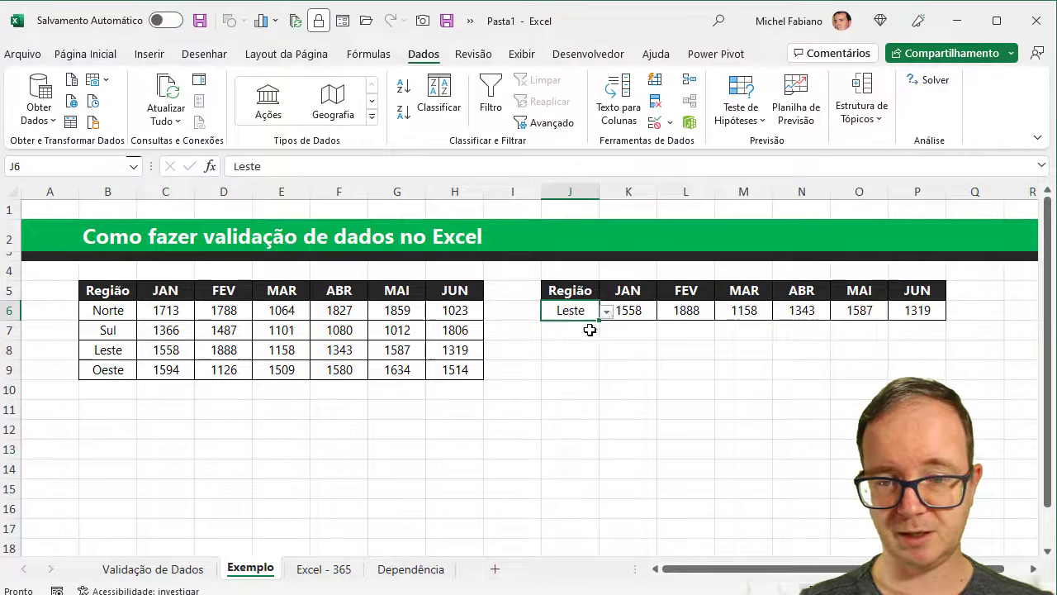
pyautogui.click(607, 312)
pyautogui.click(566, 373)
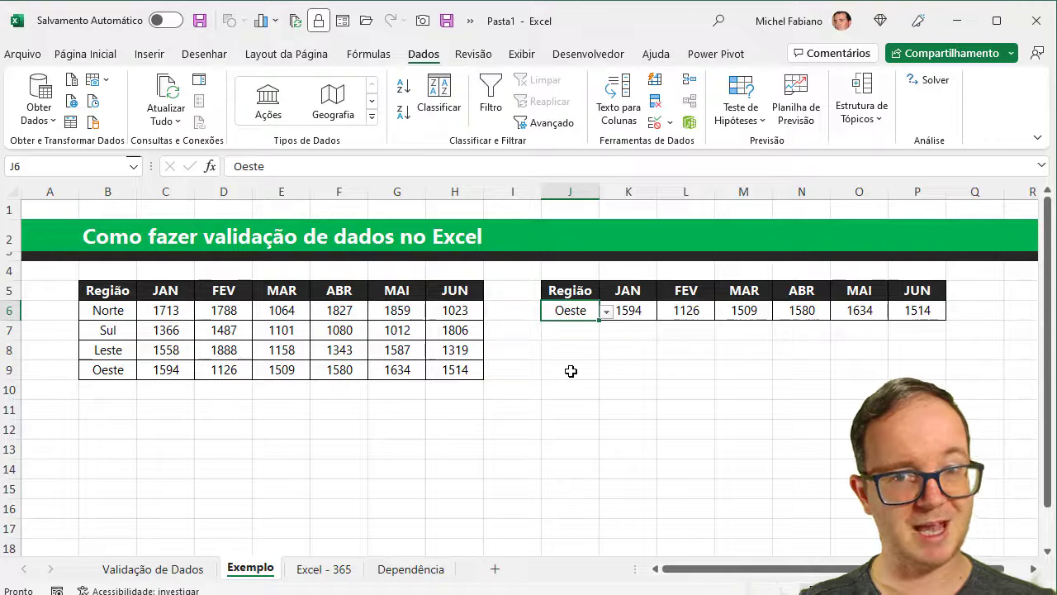
pyautogui.moveTo(568, 290)
pyautogui.mouseDown()
pyautogui.moveTo(749, 289)
pyautogui.moveTo(917, 312)
pyautogui.mouseUp()
# Insert a Line with Markers chart from the selected region row.
pyautogui.click(150, 54)
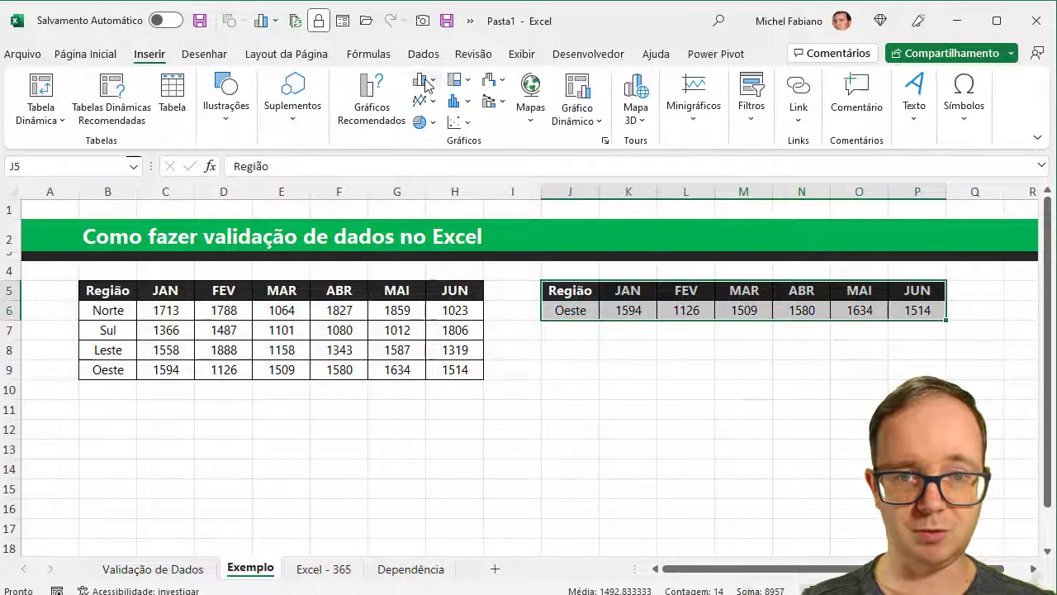
pyautogui.click(428, 82)
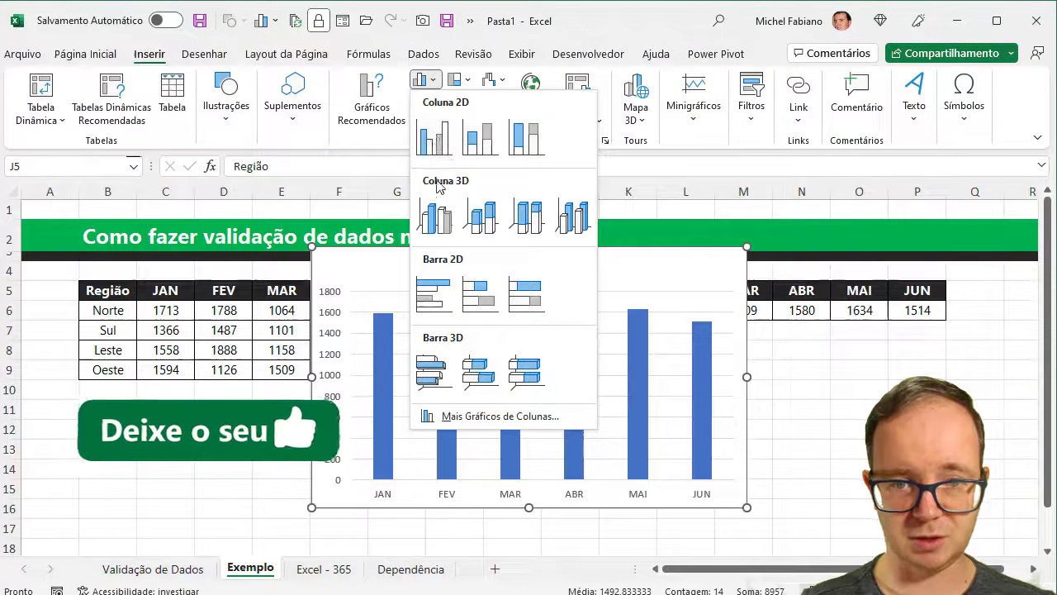
pyautogui.press('Escape')
pyautogui.click(422, 101)
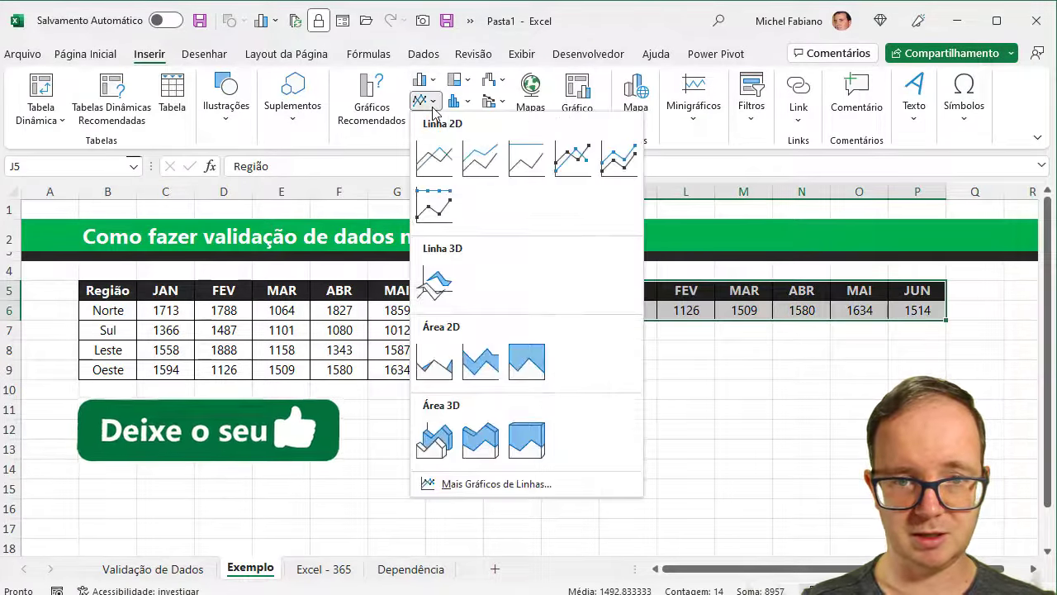
pyautogui.click(582, 169)
# Remove the chart's vertical axis and gridlines, add data labels, and shrink it under the table.
pyautogui.click(323, 320)
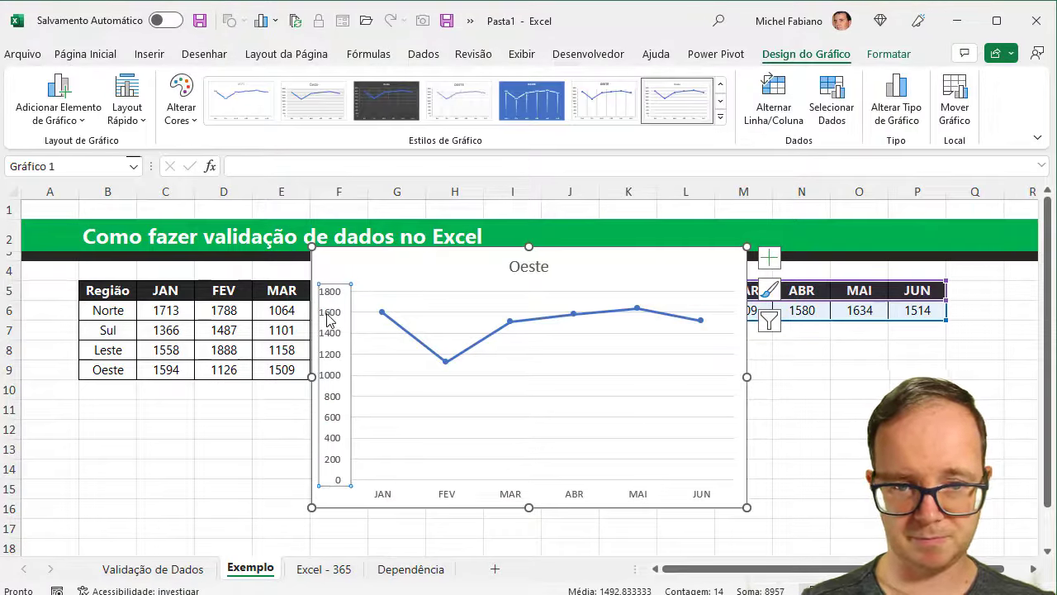
pyautogui.press('Delete')
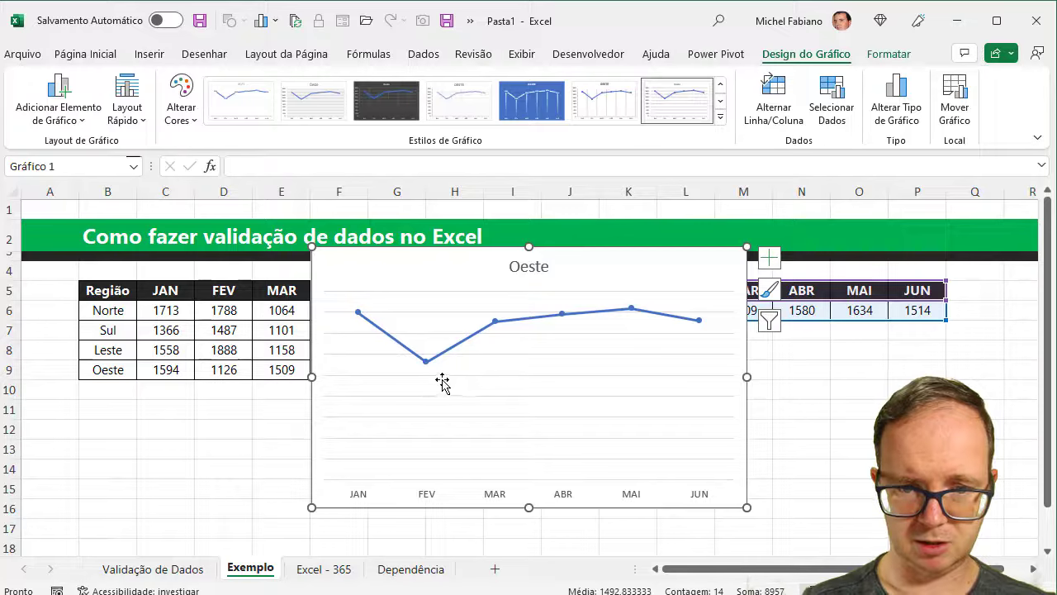
pyautogui.click(443, 380)
pyautogui.press('Delete')
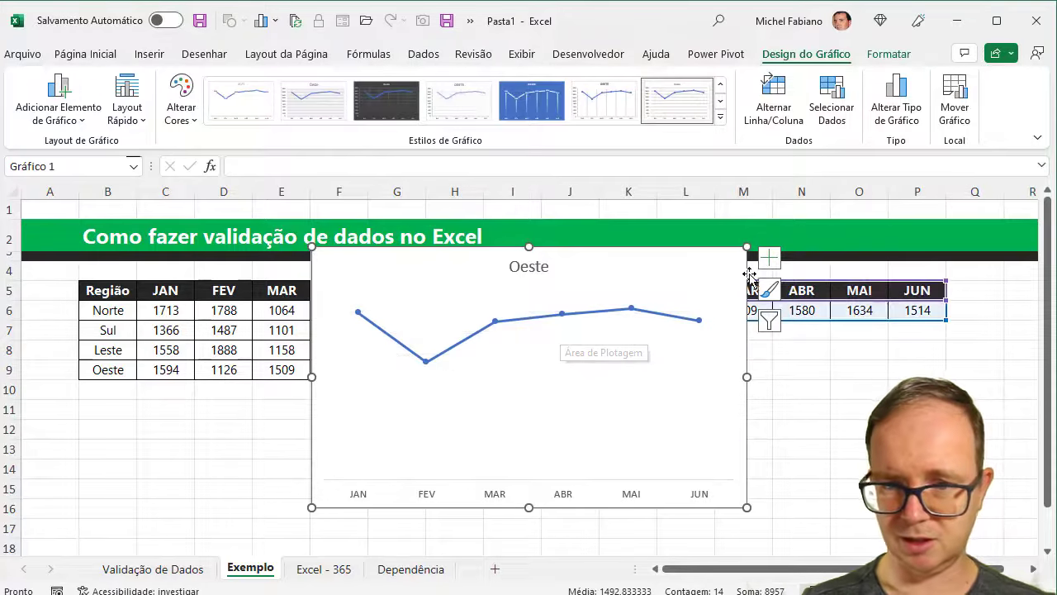
pyautogui.click(769, 258)
pyautogui.click(810, 328)
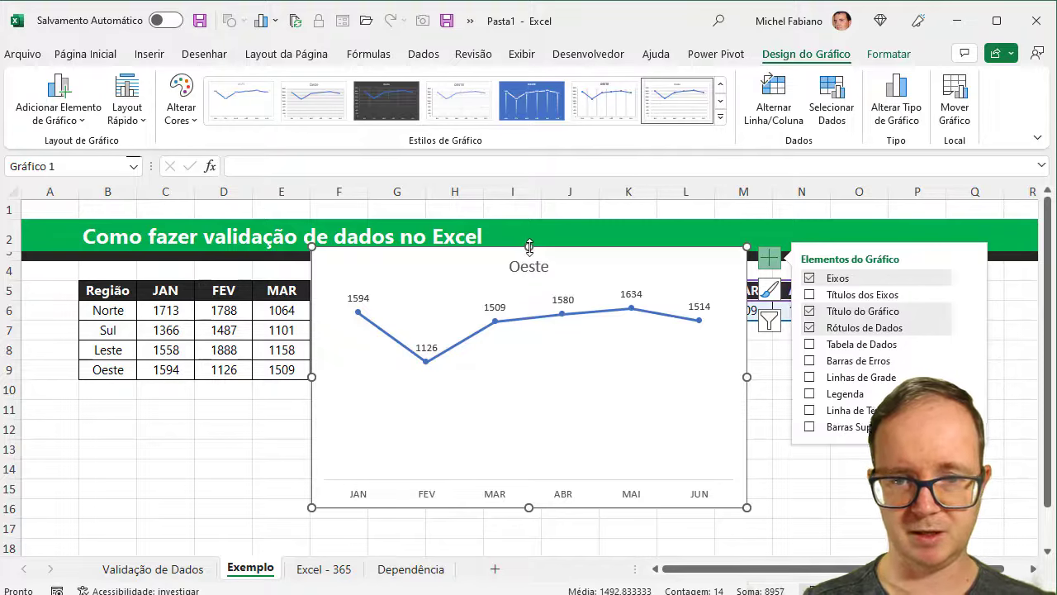
pyautogui.moveTo(534, 246)
pyautogui.mouseDown()
pyautogui.moveTo(561, 365)
pyautogui.moveTo(778, 322)
pyautogui.mouseUp()
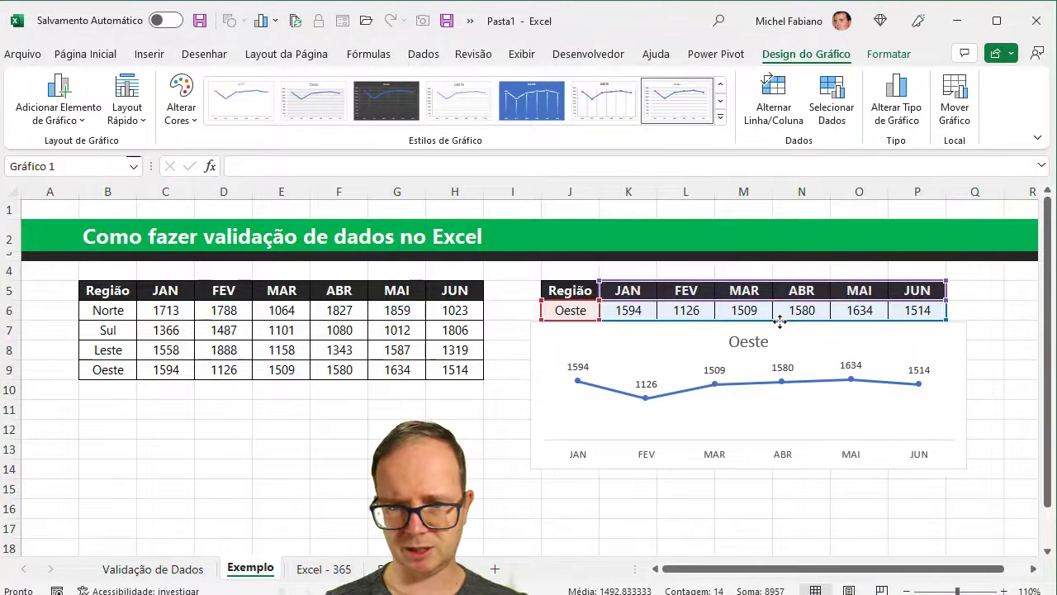
# Narrow the chart to match the table's width beneath it.
pyautogui.moveTo(778, 322); pyautogui.dragTo(789, 328)
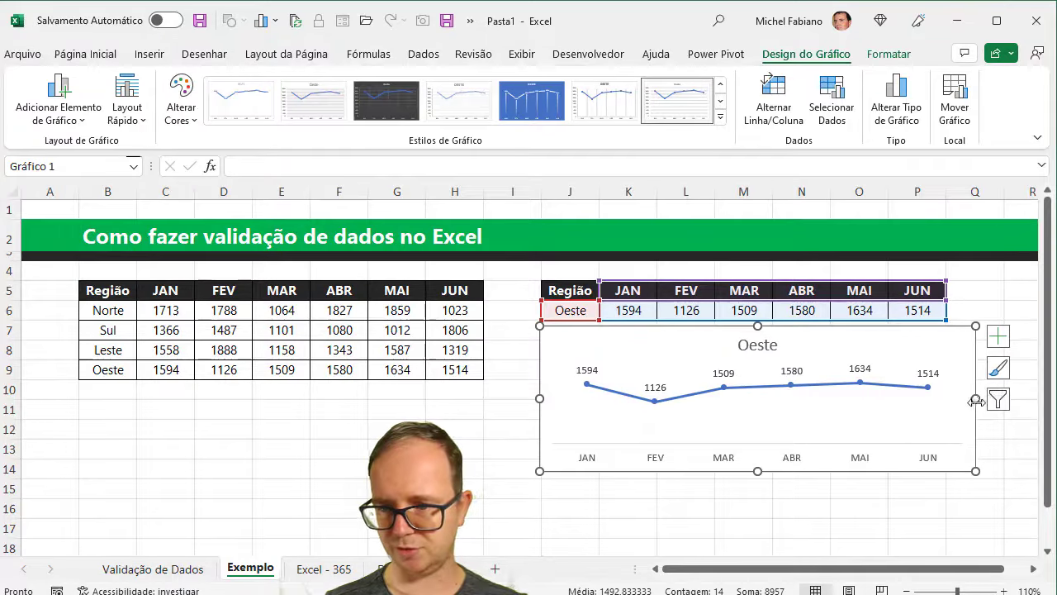
pyautogui.moveTo(975, 398); pyautogui.dragTo(947, 400)
pyautogui.click(685, 488)
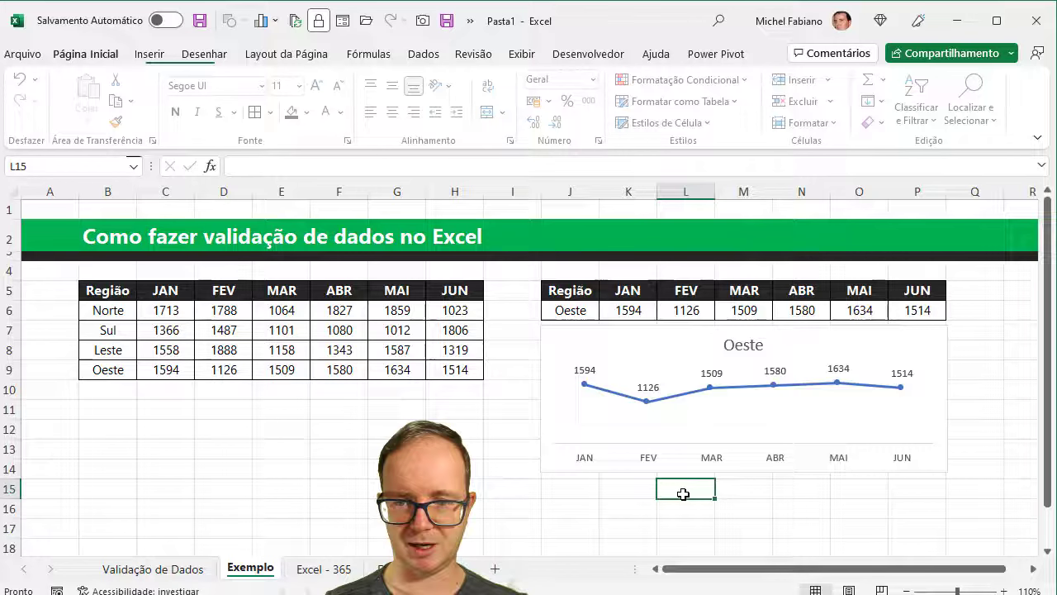
# Apply a filled chart style and the green colour palette to the chart.
pyautogui.click(716, 428)
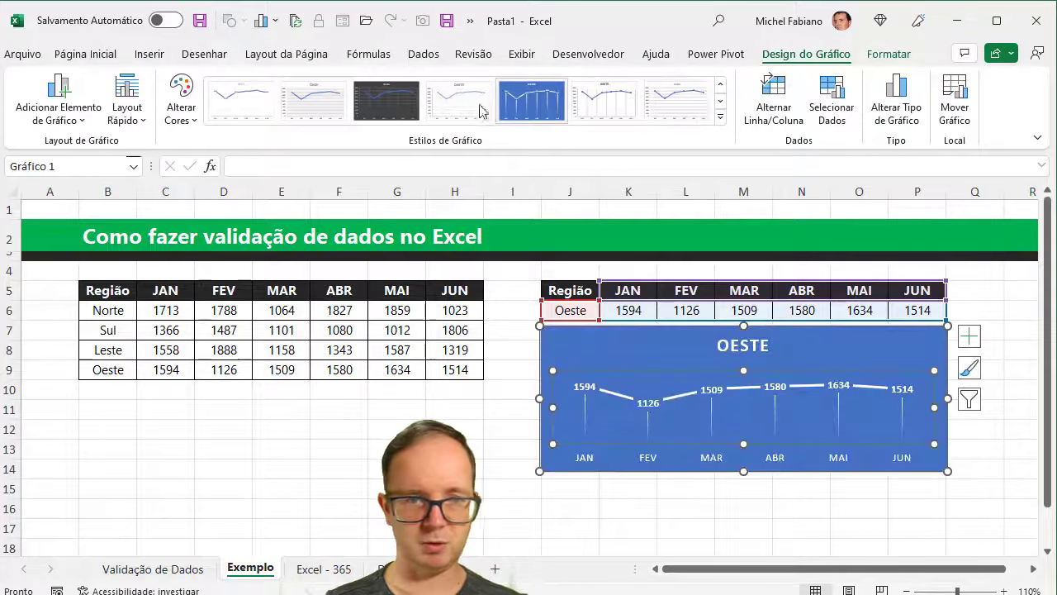
pyautogui.click(180, 98)
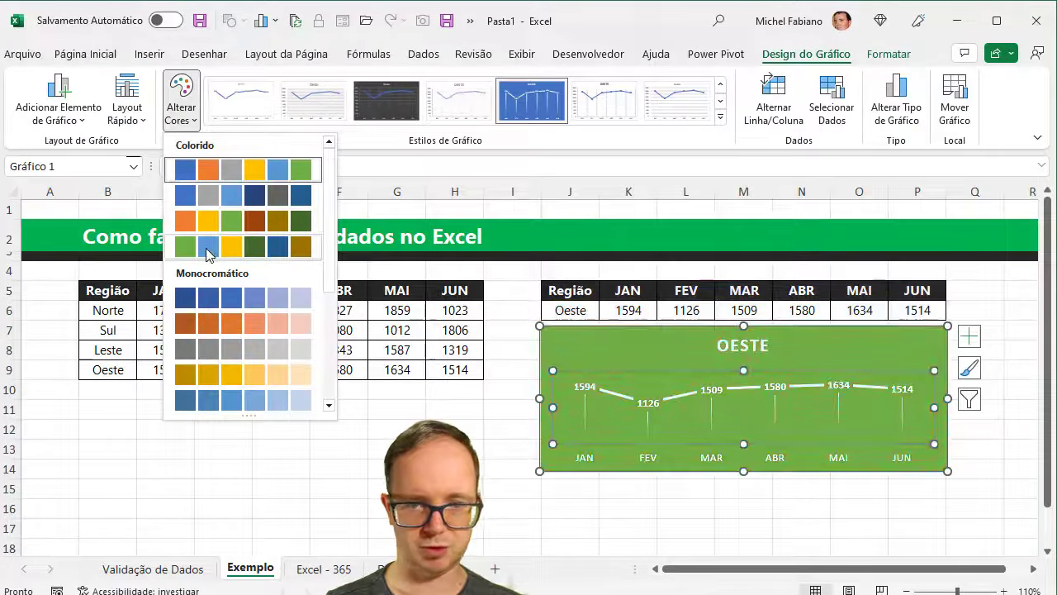
pyautogui.click(207, 246)
pyautogui.click(397, 468)
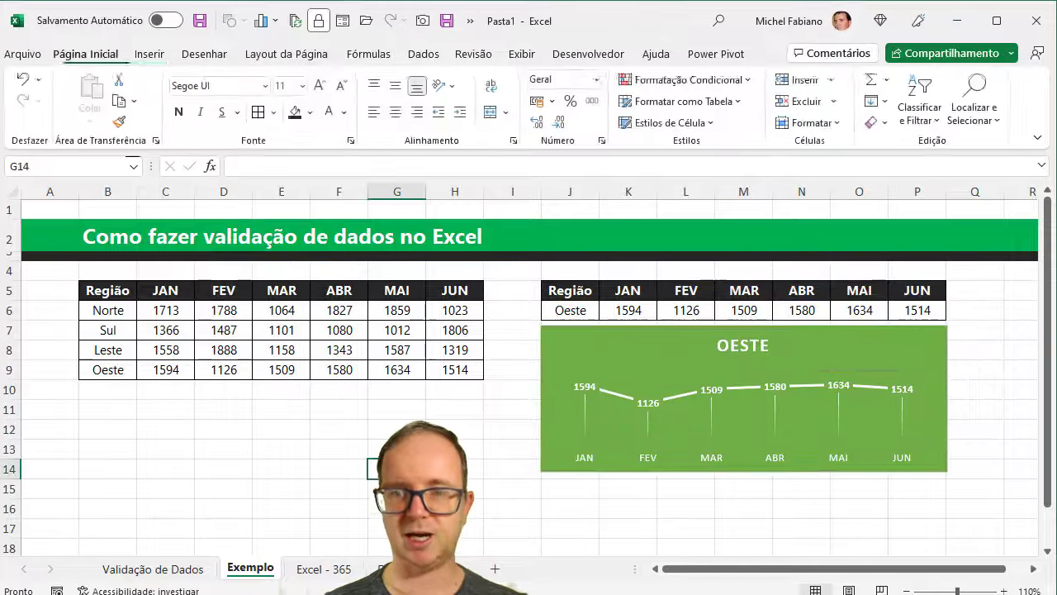
pyautogui.click(588, 311)
pyautogui.click(606, 312)
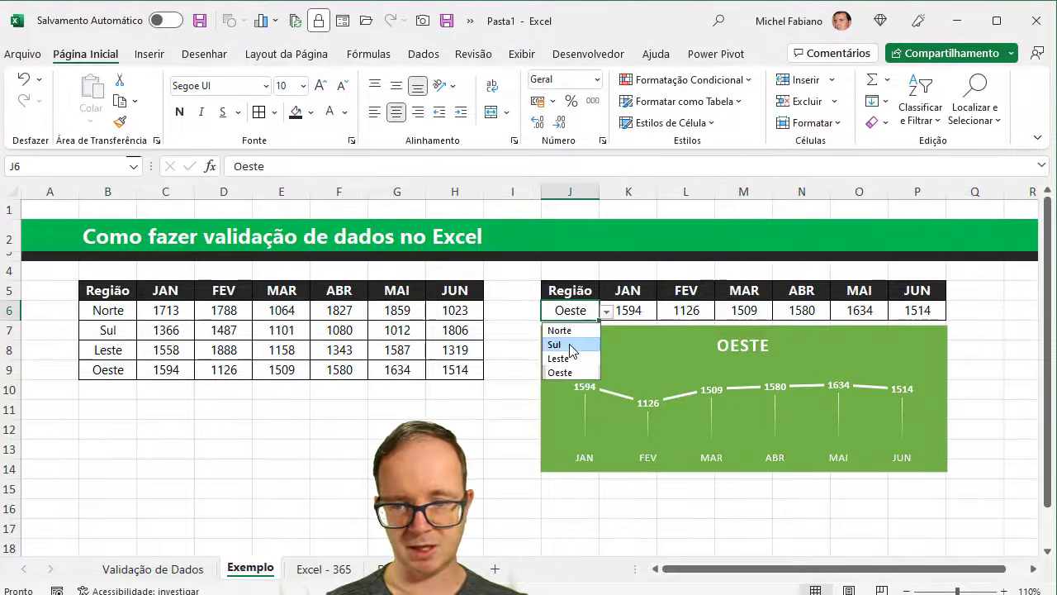
# Switch J6 through Sul, Leste and Norte, finally settling on Sul.
pyautogui.click(568, 346)
pyautogui.click(606, 311)
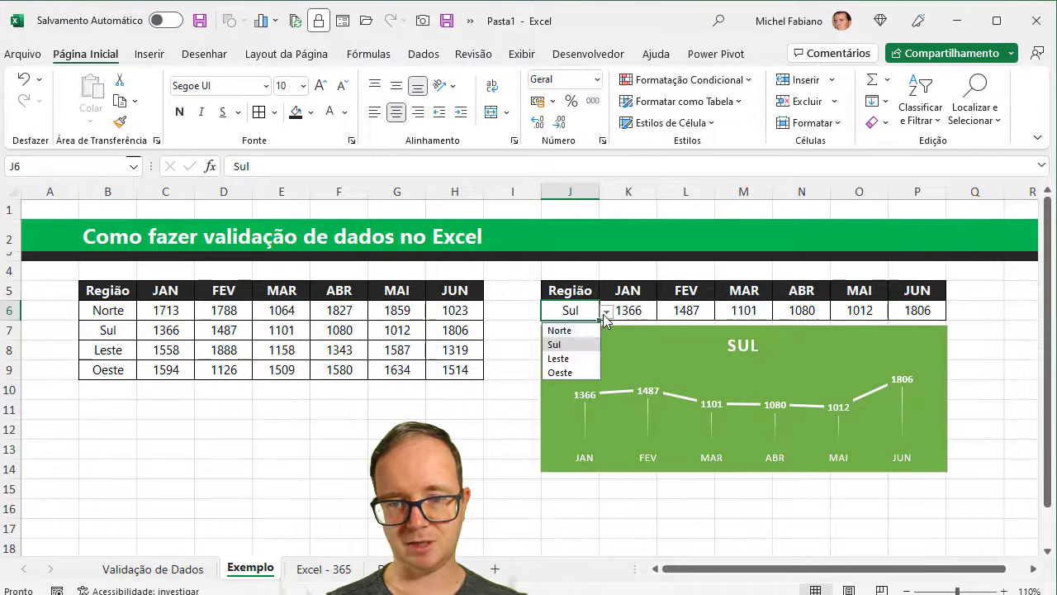
pyautogui.click(569, 360)
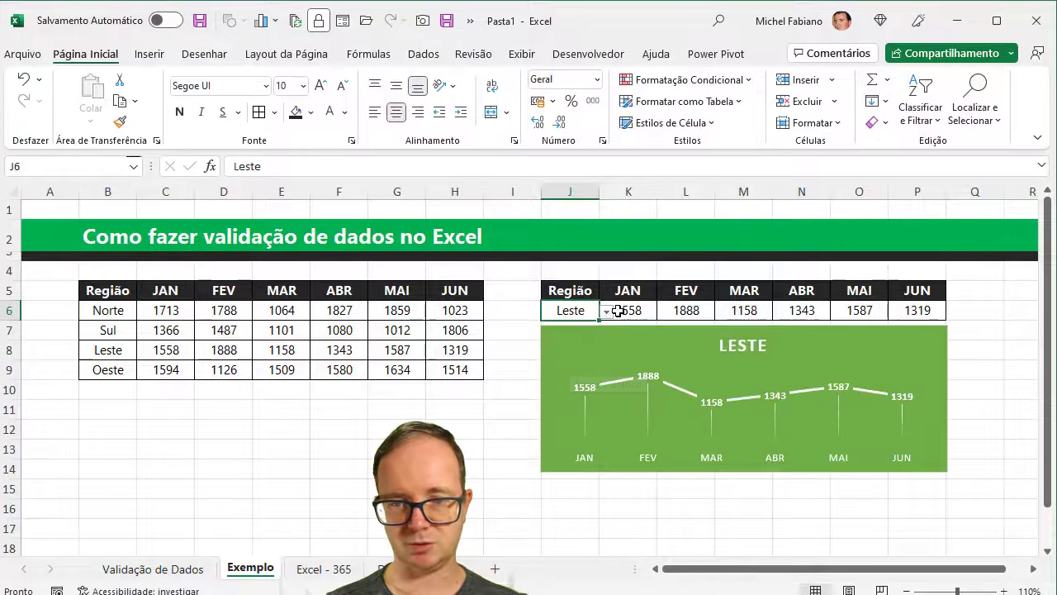
pyautogui.click(606, 311)
pyautogui.click(582, 331)
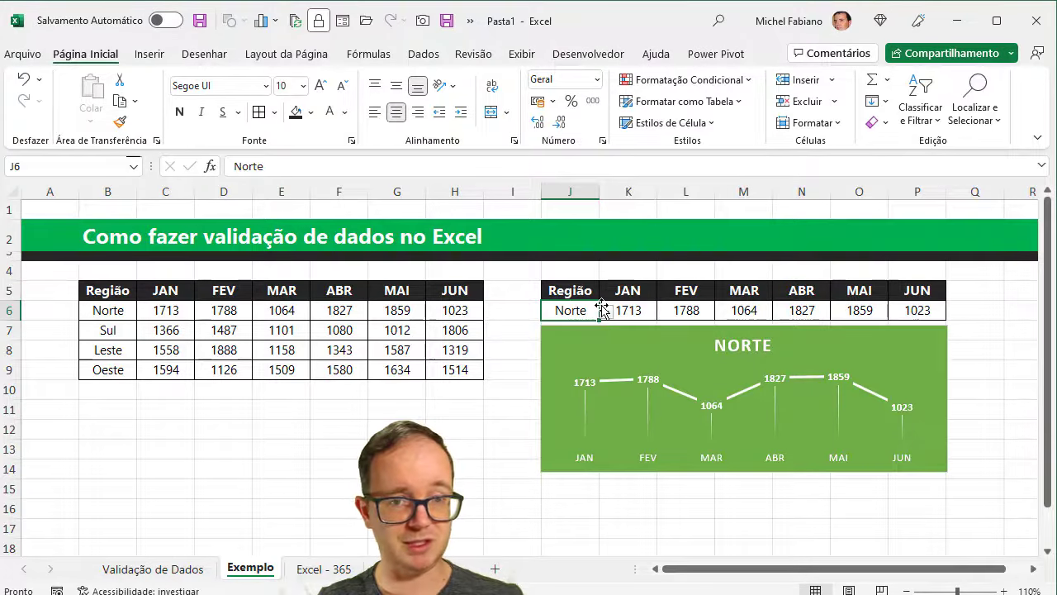
pyautogui.click(605, 311)
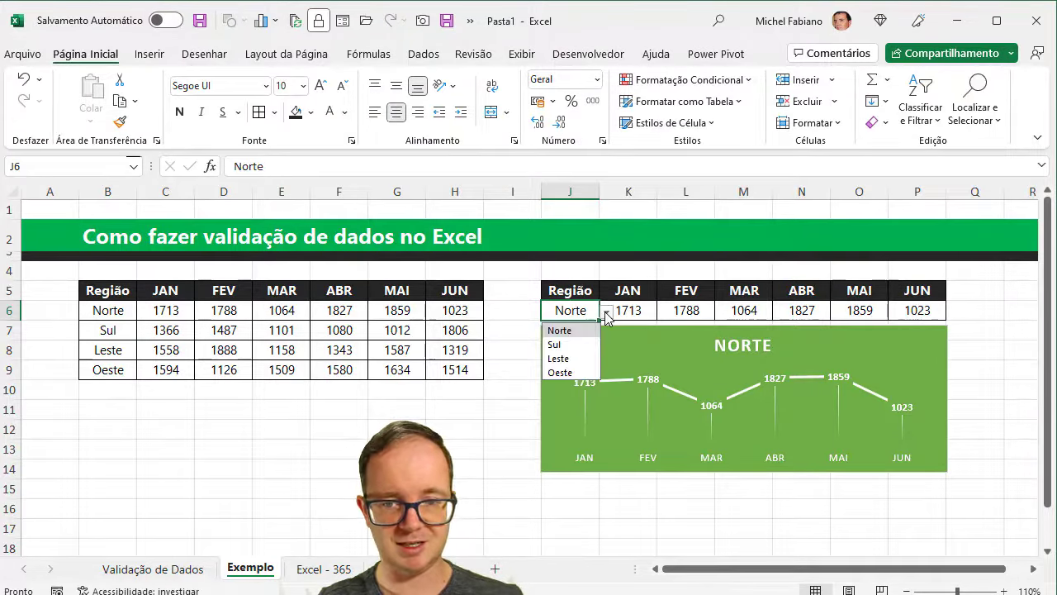
pyautogui.click(566, 346)
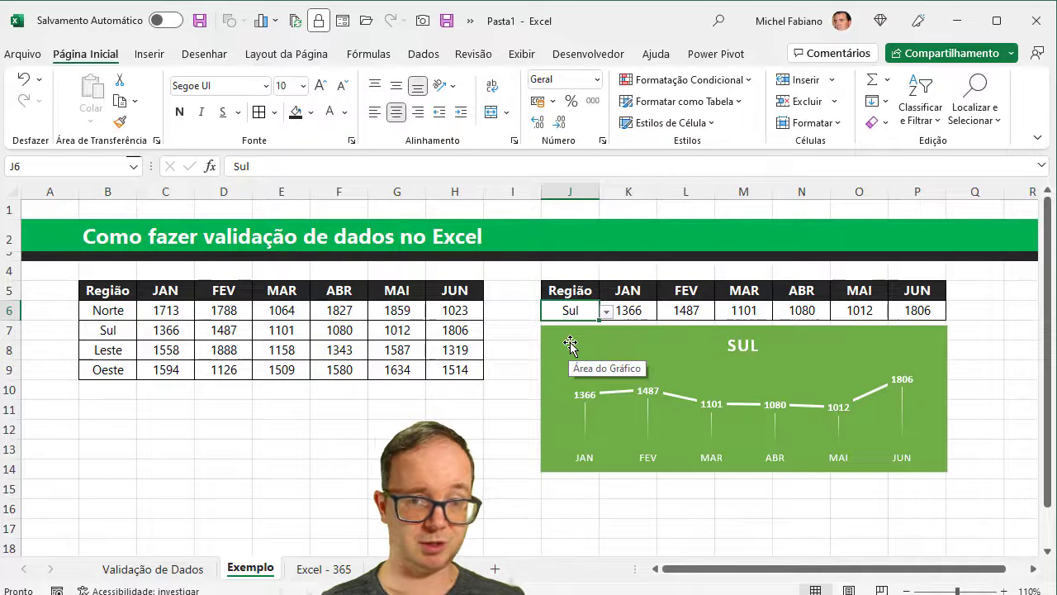
# On the Excel - 365 sheet, widen column B and add All Borders to B5:B13.
pyautogui.click(326, 569)
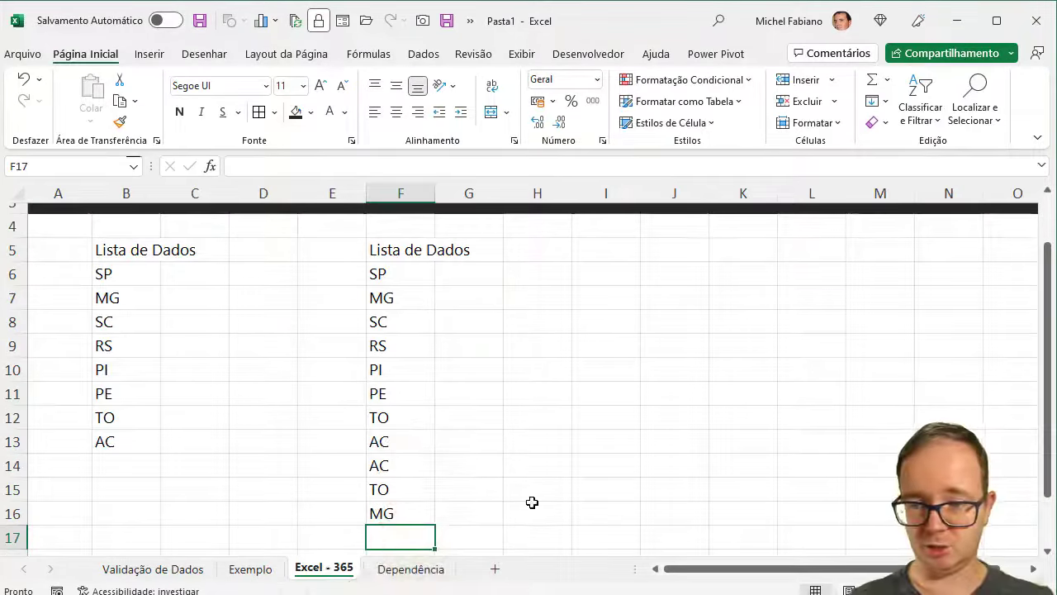
pyautogui.moveTo(1047, 279); pyautogui.dragTo(1042, 211)
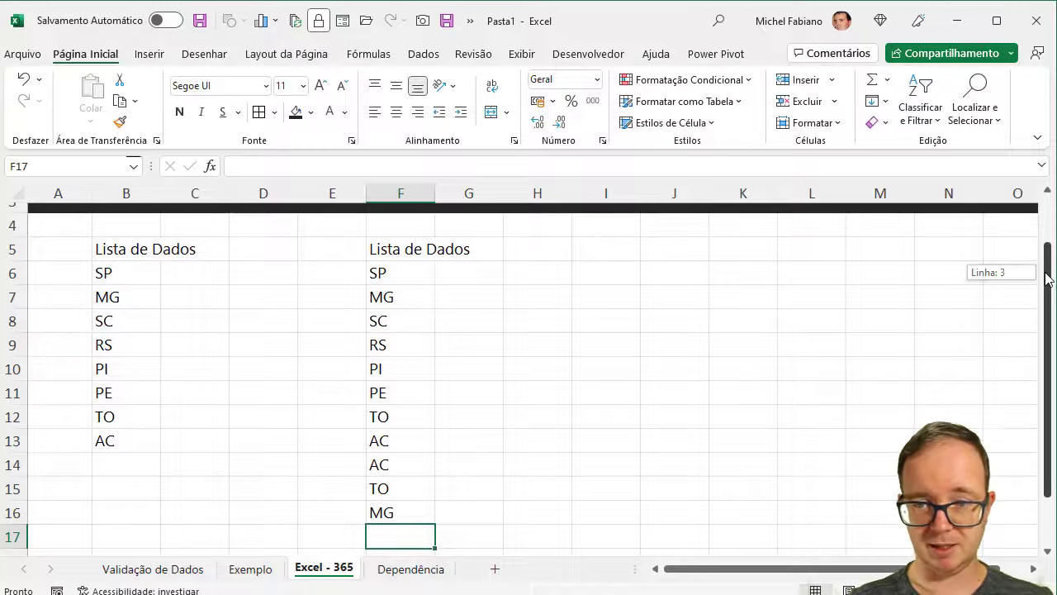
pyautogui.click(906, 590)
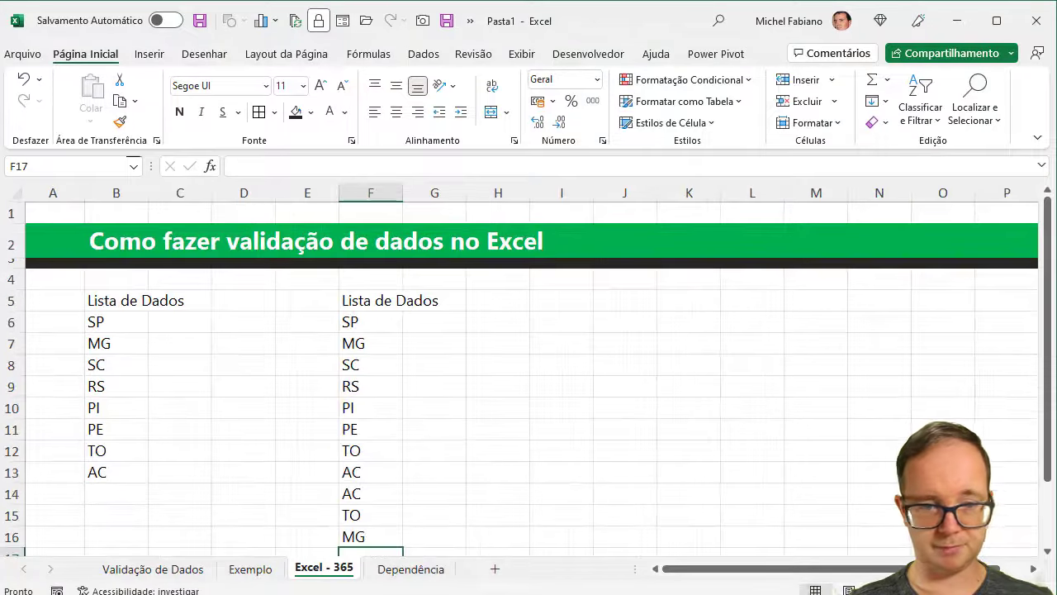
pyautogui.click(905, 589)
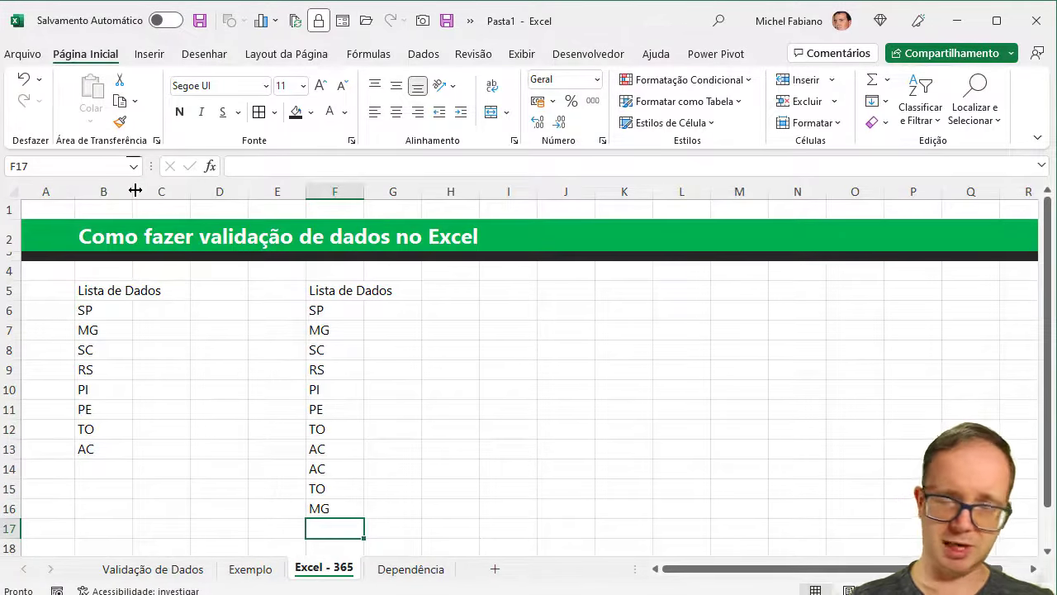
pyautogui.moveTo(133, 192); pyautogui.dragTo(170, 197)
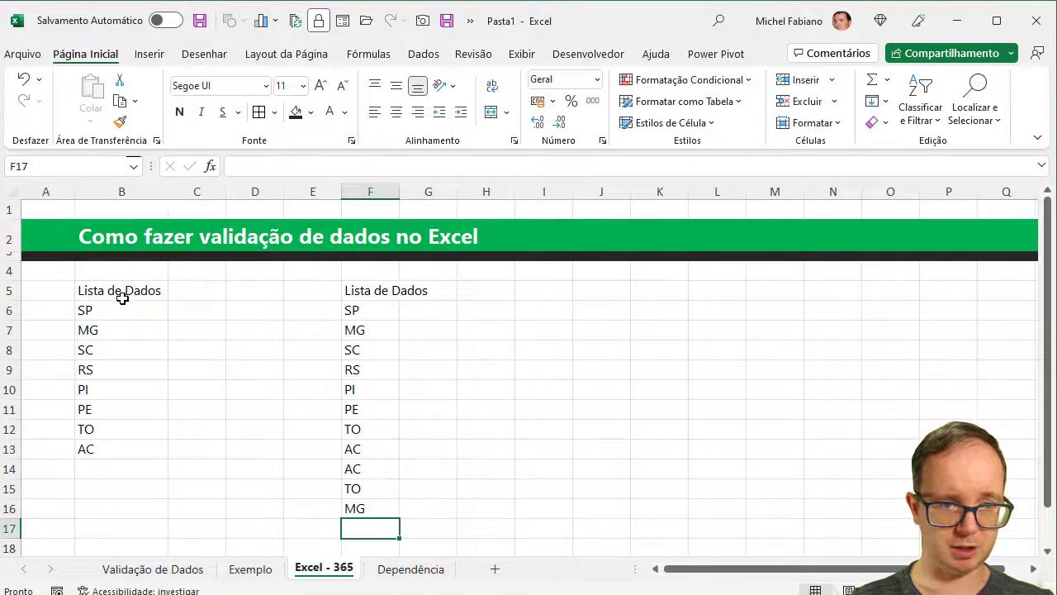
pyautogui.moveTo(122, 299); pyautogui.dragTo(107, 445)
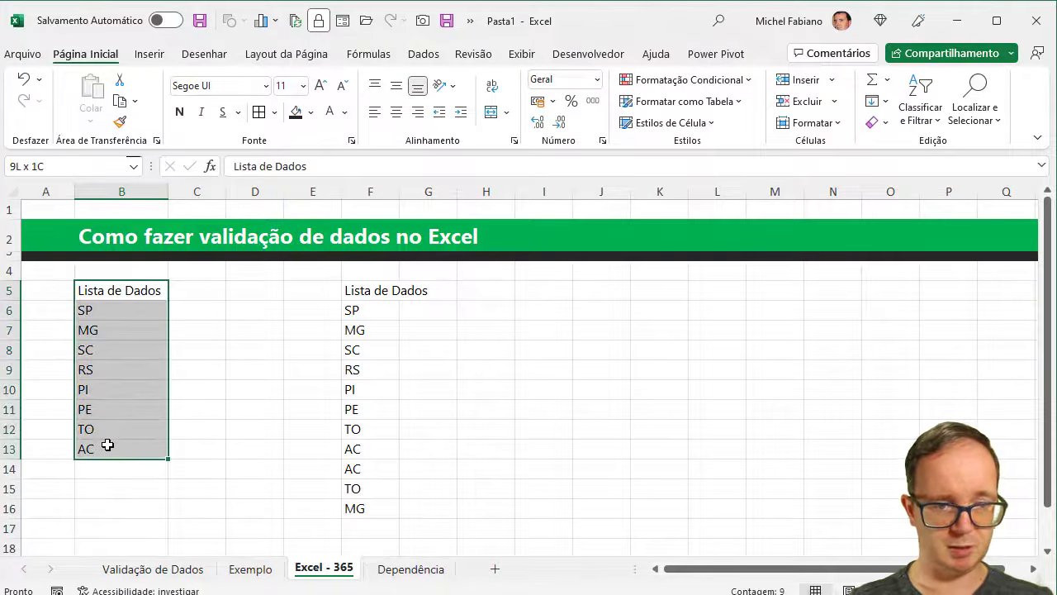
pyautogui.moveTo(108, 445); pyautogui.dragTo(107, 445)
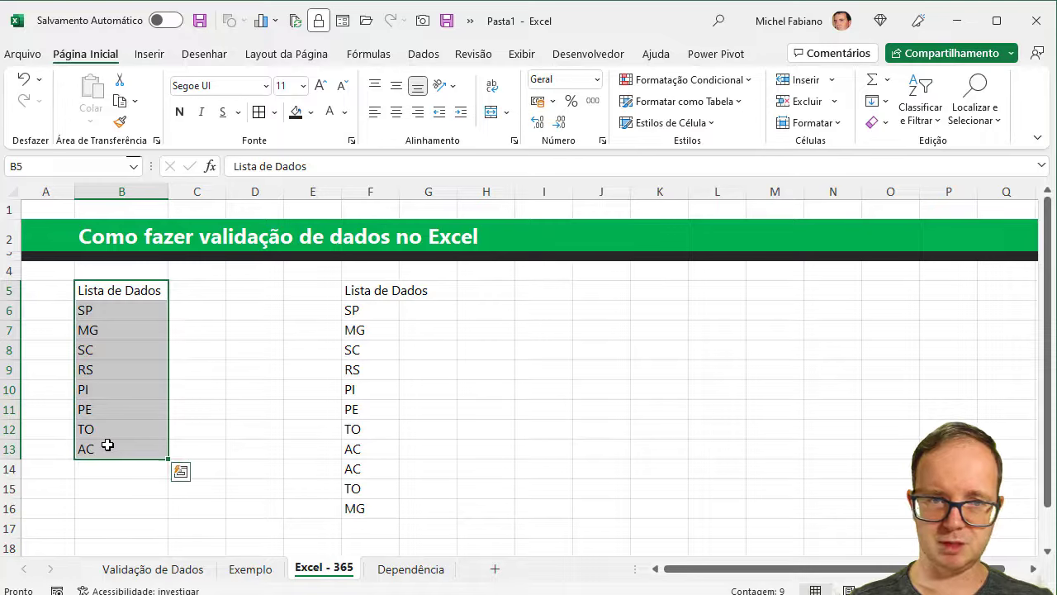
pyautogui.click(258, 114)
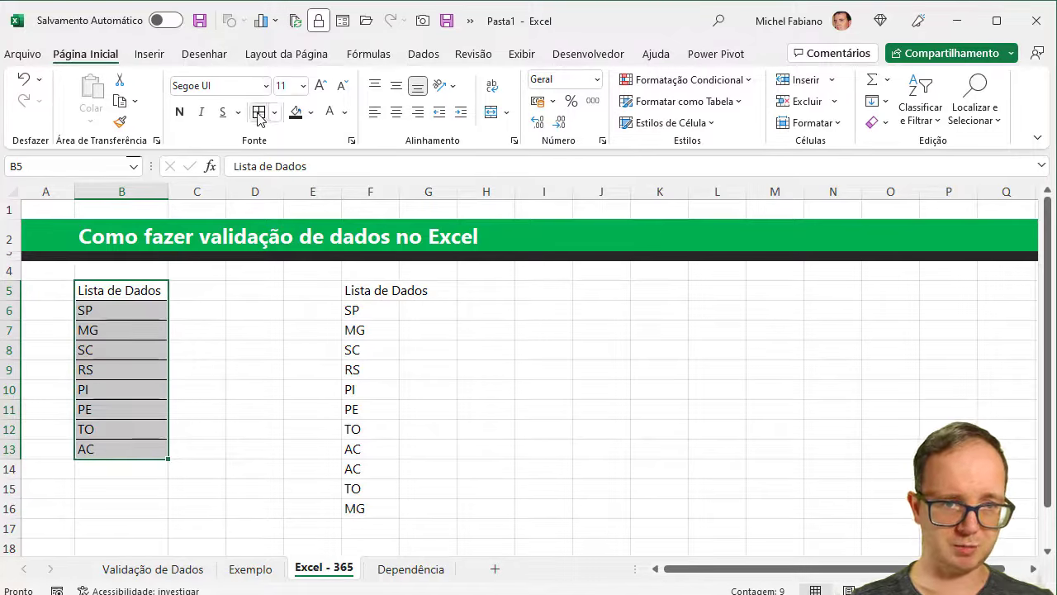
# Make header B5 bold with a dark fill and white font.
pyautogui.click(116, 291)
pyautogui.hotkey('ctrl', 'n')
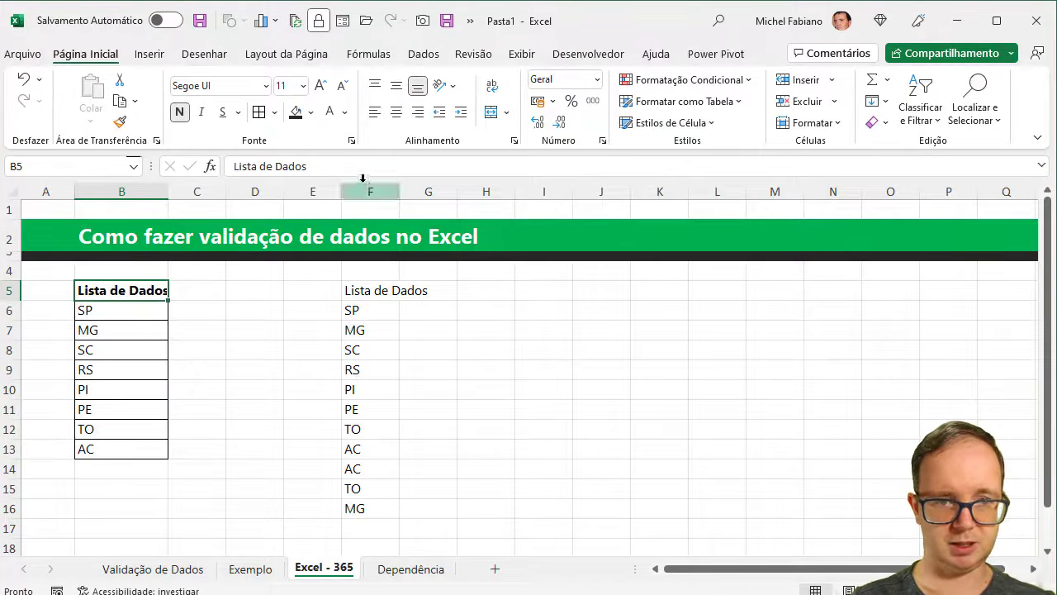
pyautogui.click(299, 115)
pyautogui.click(331, 112)
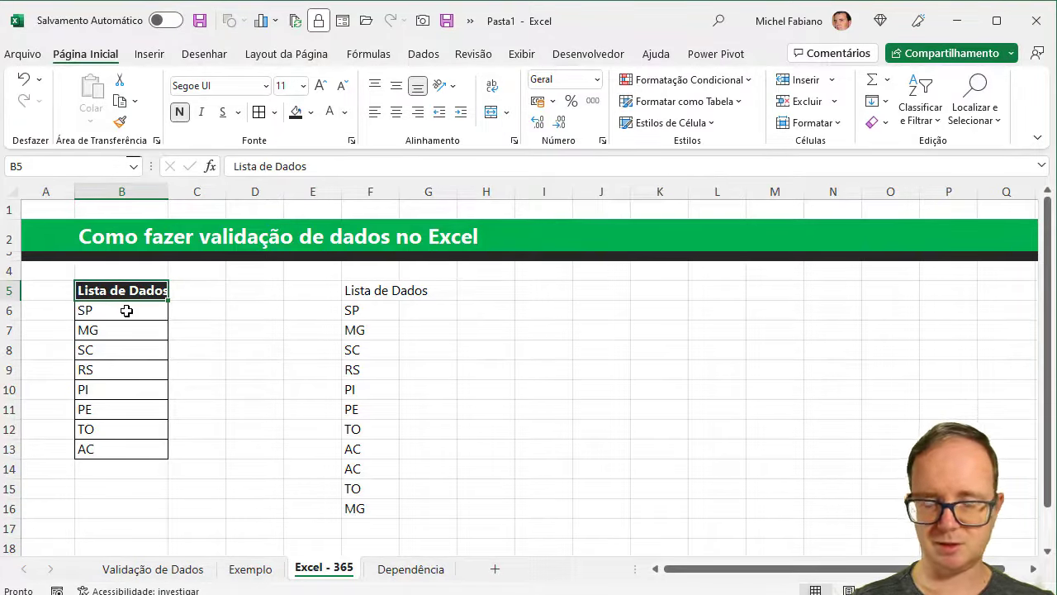
pyautogui.moveTo(126, 310); pyautogui.dragTo(107, 448)
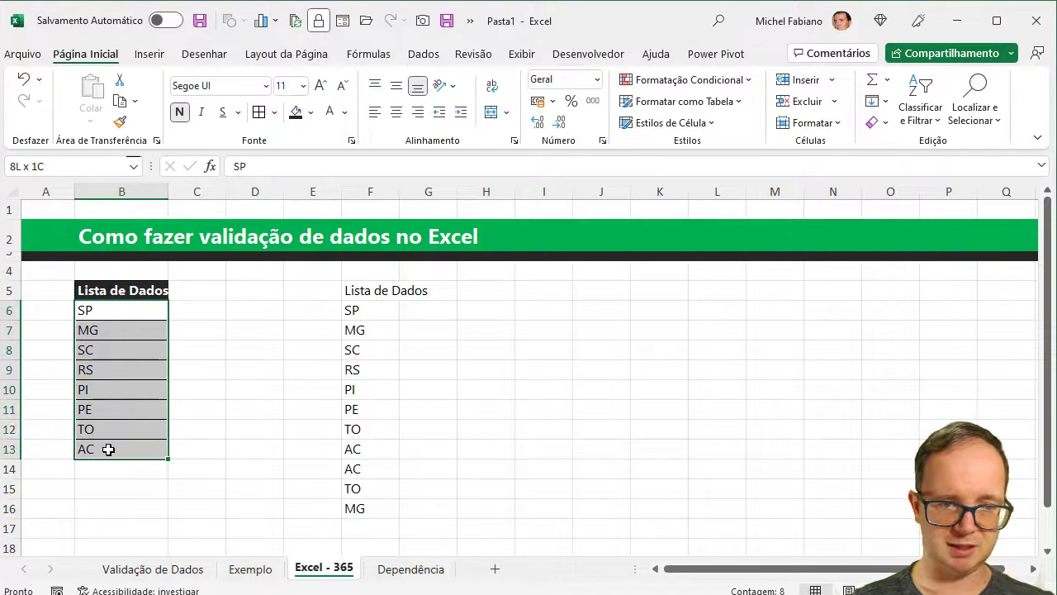
# Enter the headers Local, Analista and Nota into J5, K5 and L5.
pyautogui.click(596, 287)
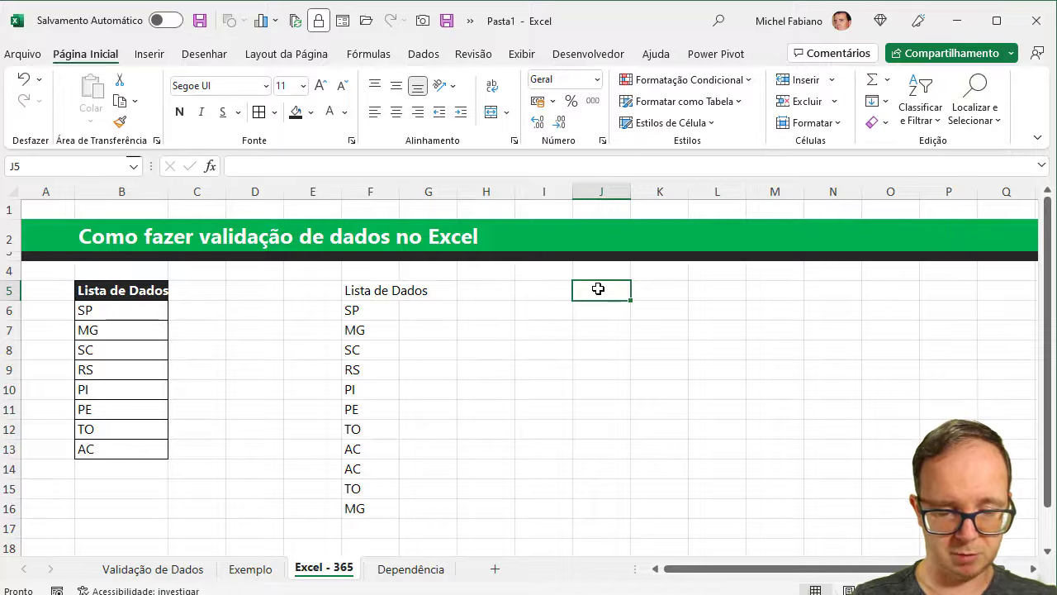
pyautogui.write('Local')
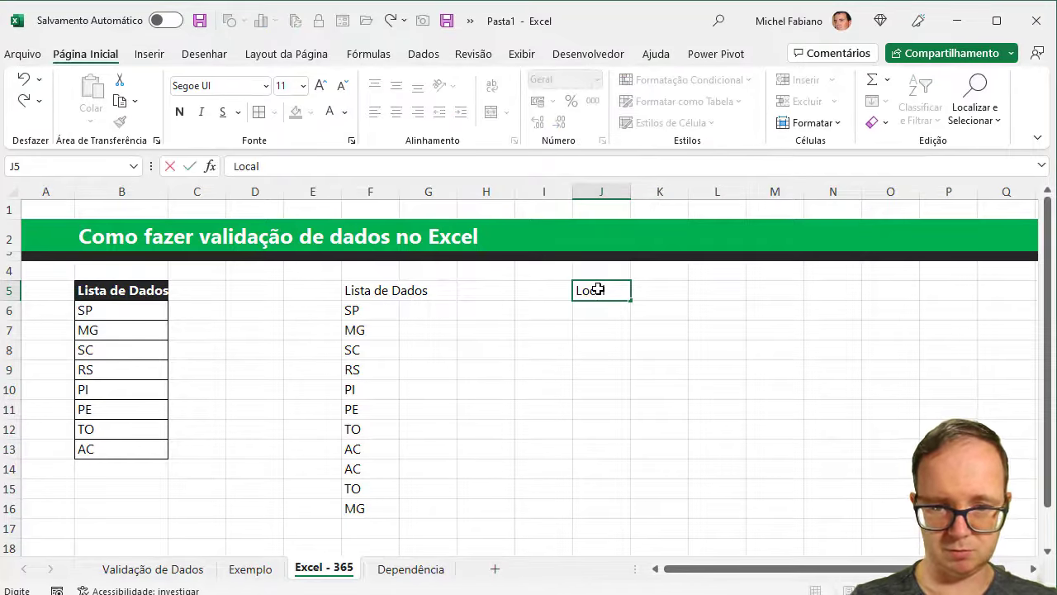
pyautogui.press('Tab')
pyautogui.write('V')
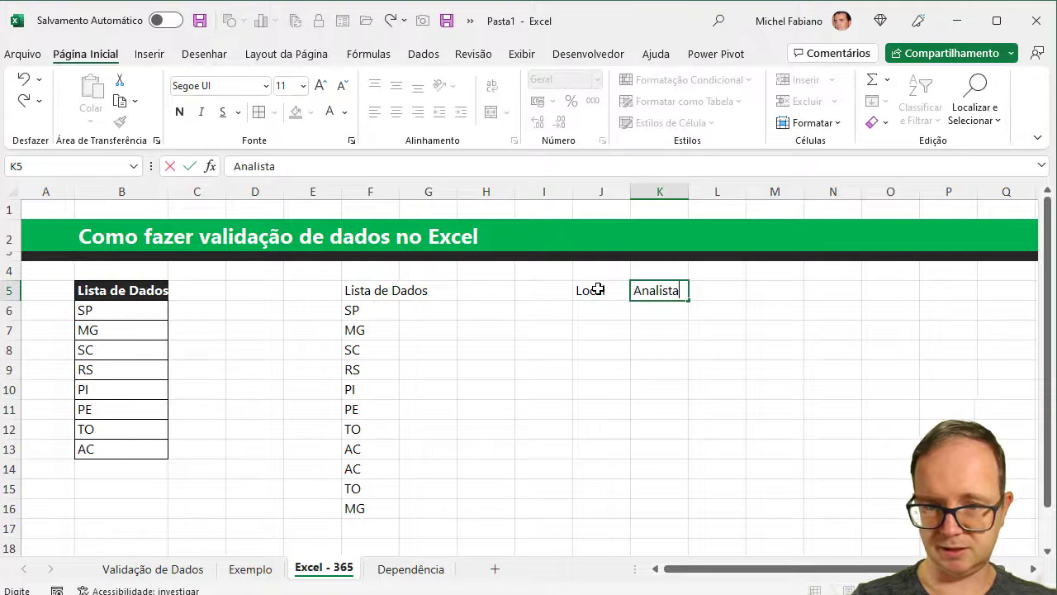
pyautogui.press('Tab')
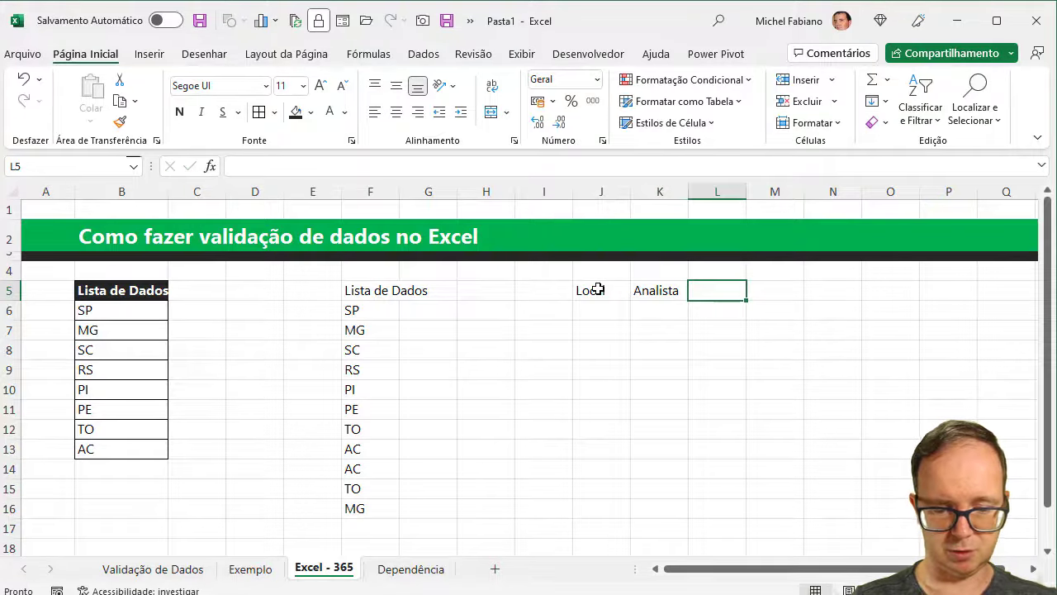
pyautogui.write('Nota')
pyautogui.press('Return')
pyautogui.press('Left')
pyautogui.press('Left')
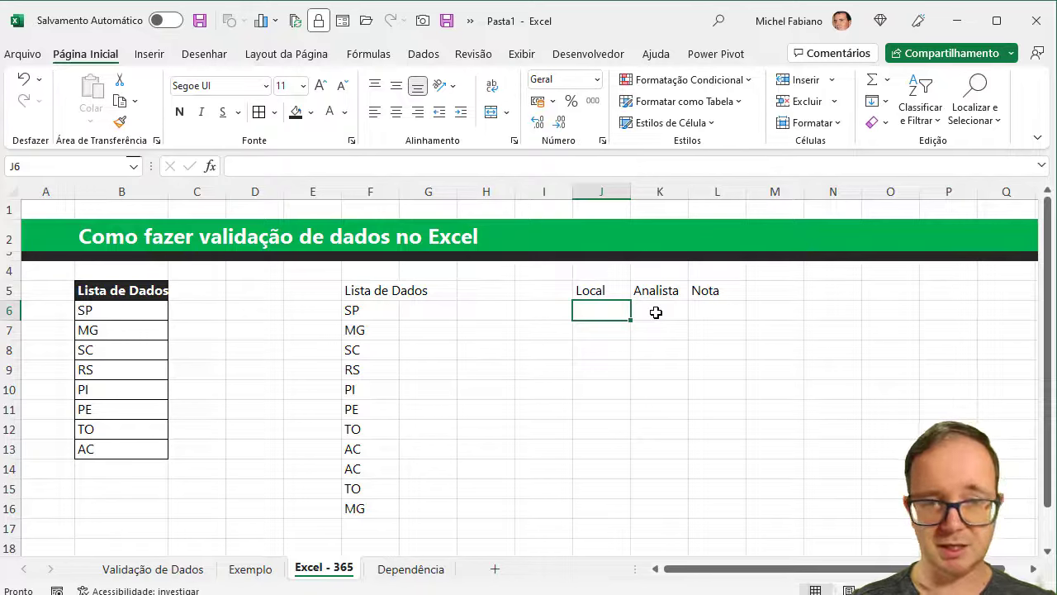
# Give J6 a list validation sourced from =$B$6:$B$13 and check its eight states.
pyautogui.click(424, 53)
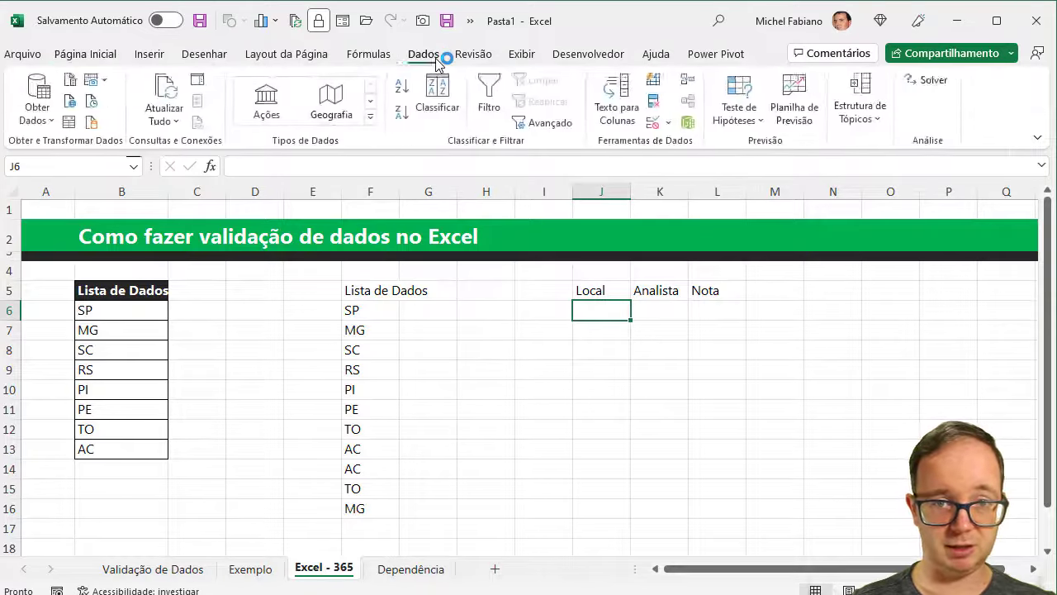
pyautogui.click(670, 123)
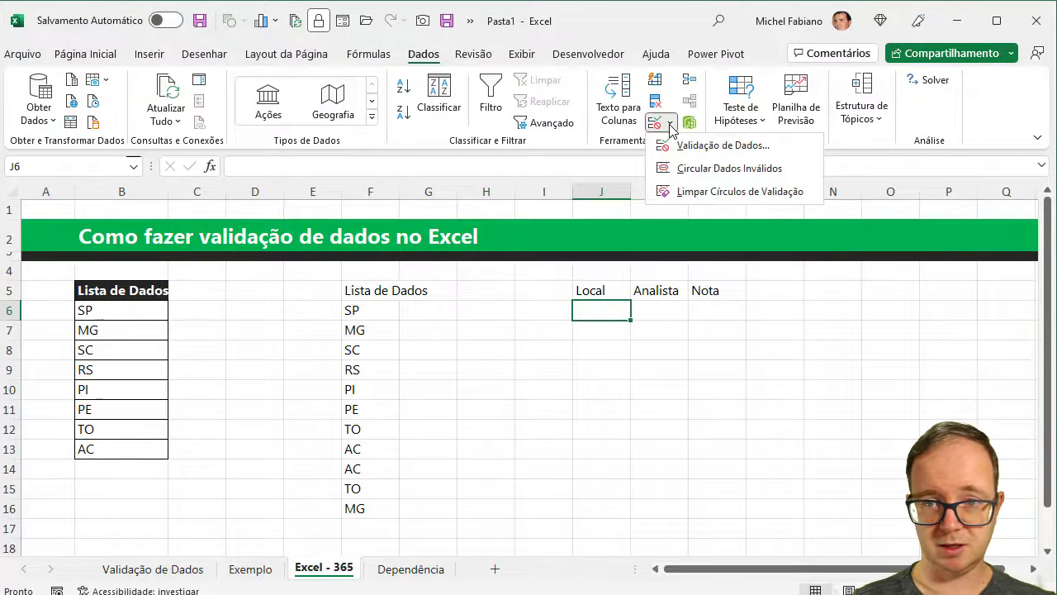
pyautogui.click(720, 145)
pyautogui.click(449, 189)
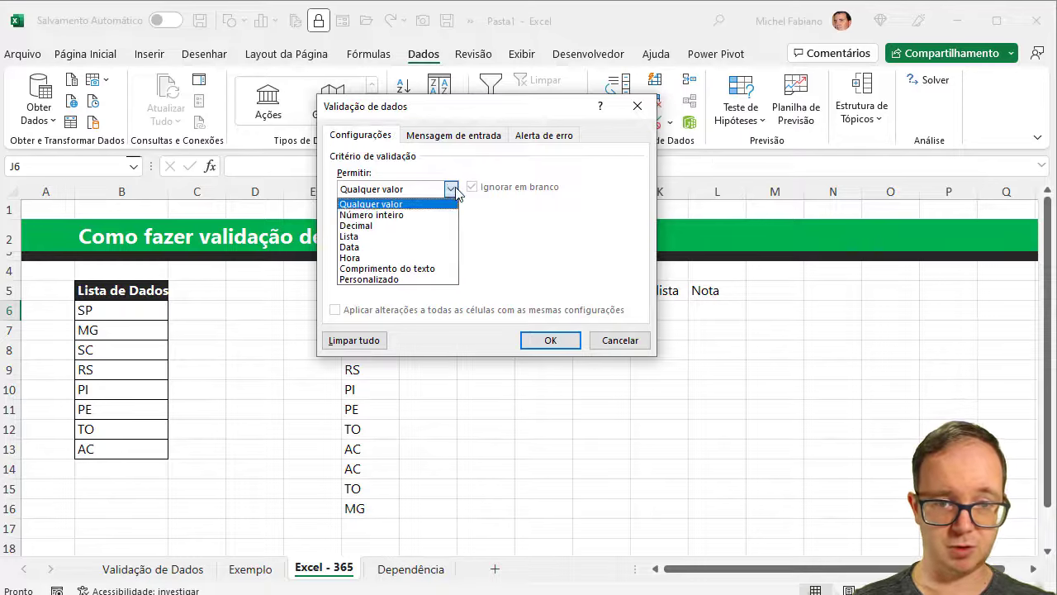
pyautogui.click(386, 232)
pyautogui.click(392, 256)
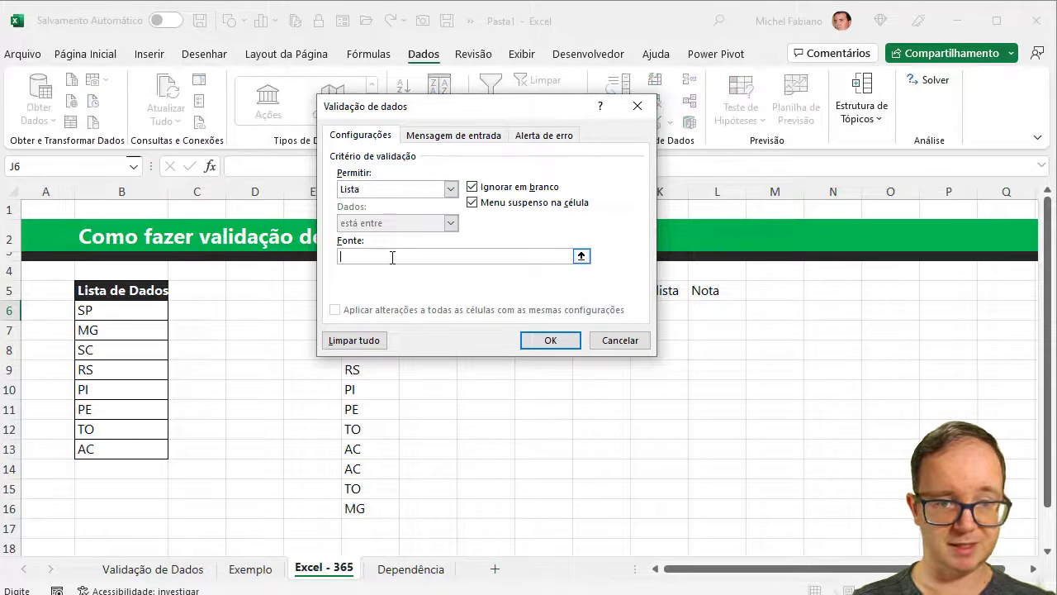
pyautogui.moveTo(127, 312); pyautogui.dragTo(111, 449)
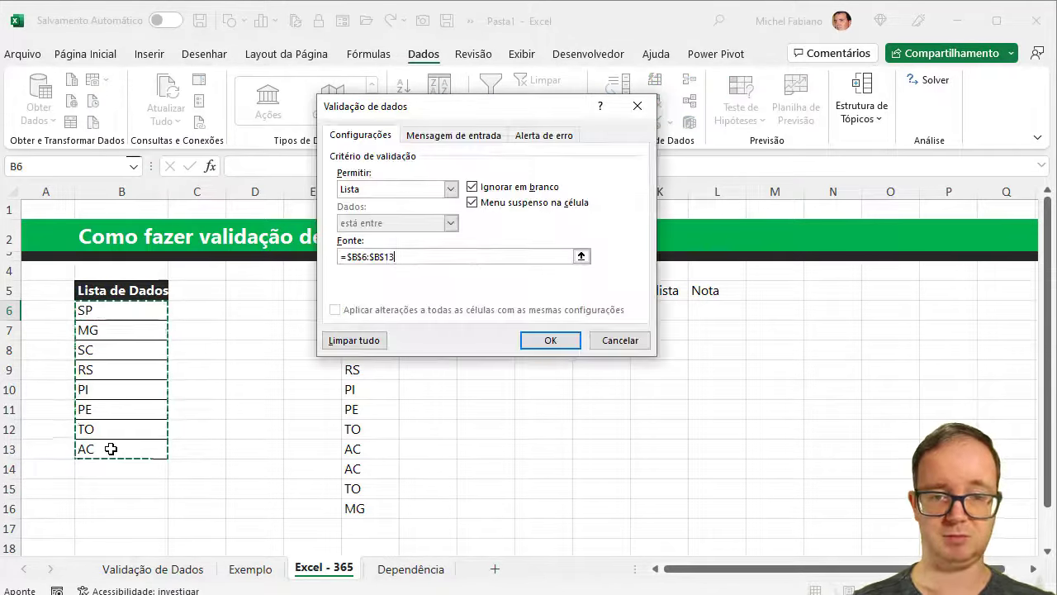
pyautogui.click(550, 341)
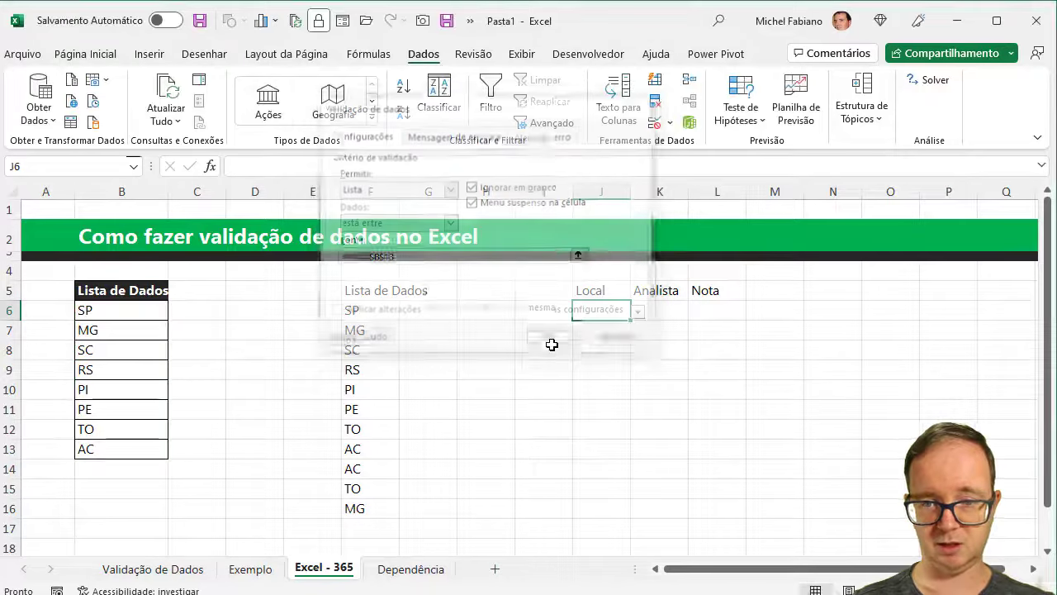
pyautogui.click(636, 313)
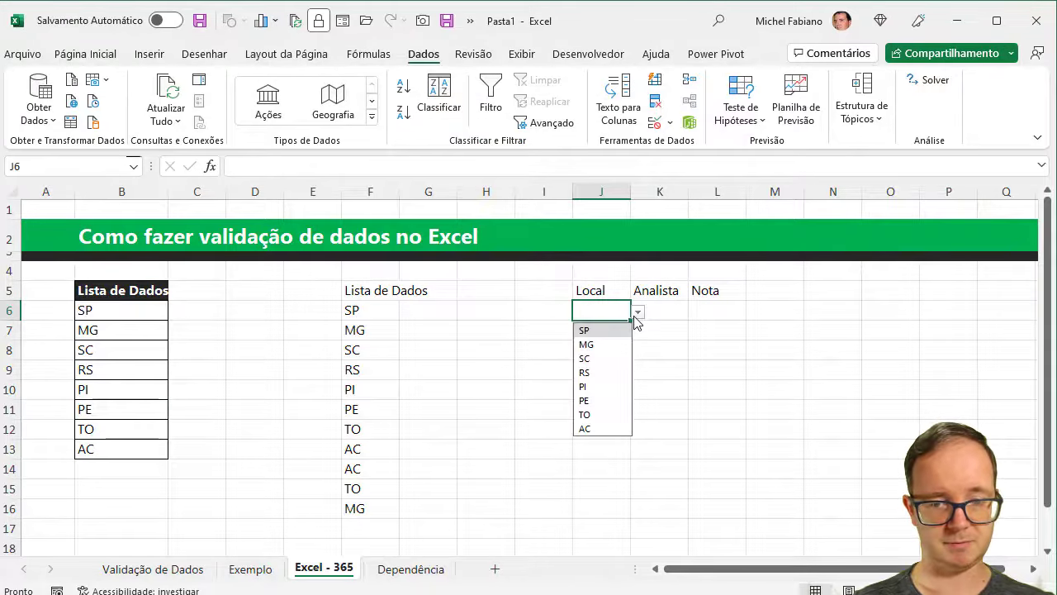
pyautogui.click(636, 314)
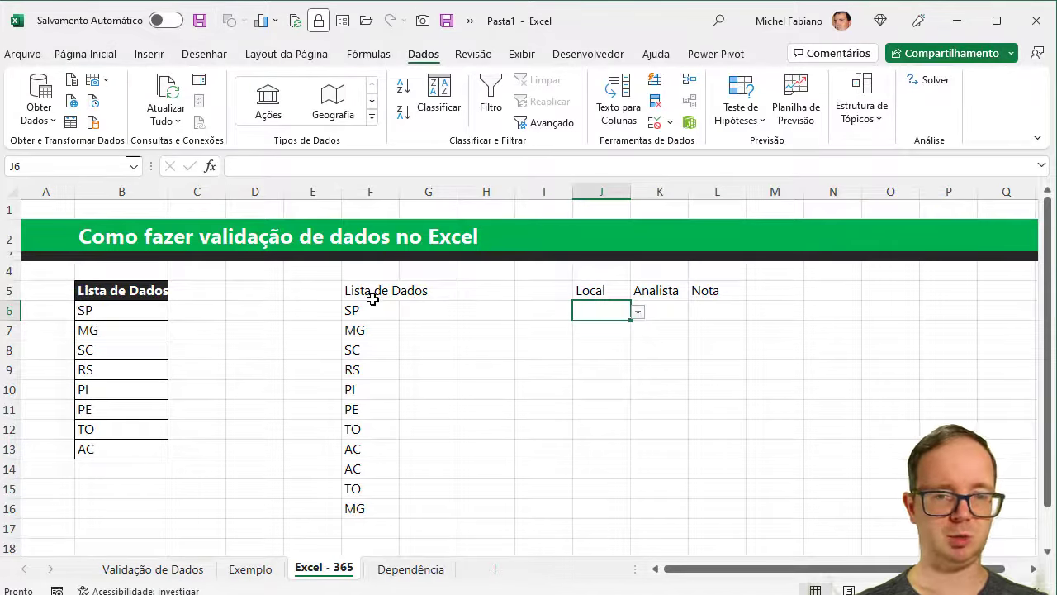
# Copy B5's header and B6's bordered formatting onto the F5:F16 list, then autofit column F.
pyautogui.moveTo(372, 294); pyautogui.dragTo(368, 507)
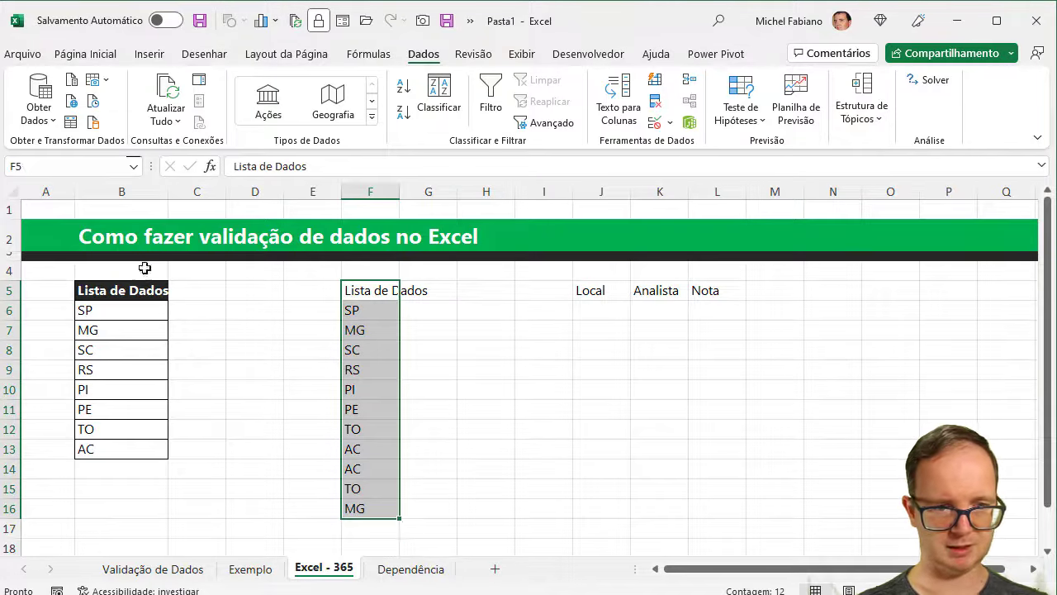
pyautogui.click(131, 288)
pyautogui.click(86, 54)
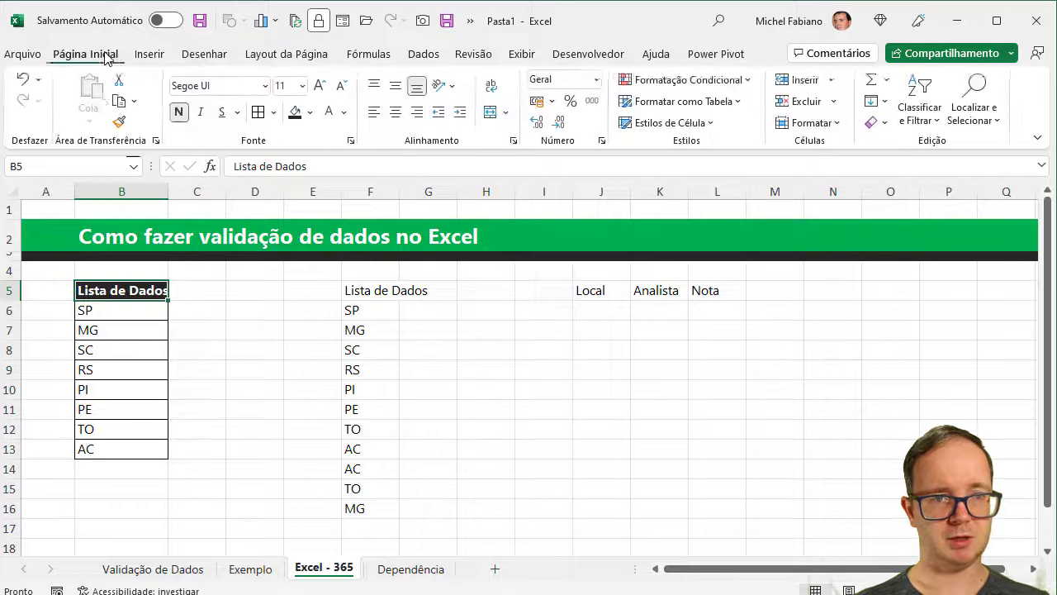
pyautogui.click(120, 121)
pyautogui.click(364, 287)
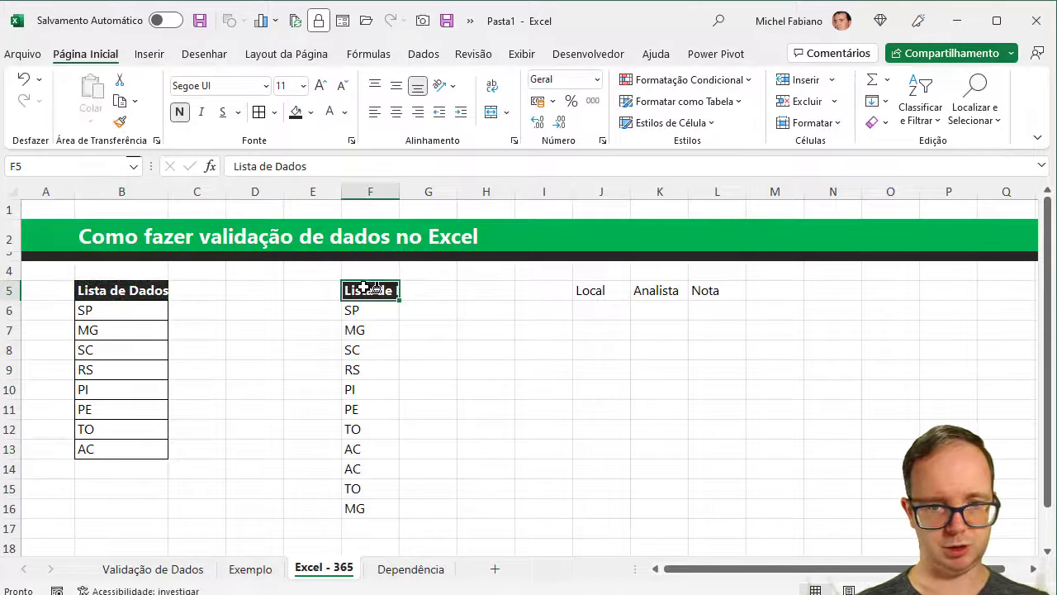
pyautogui.click(153, 312)
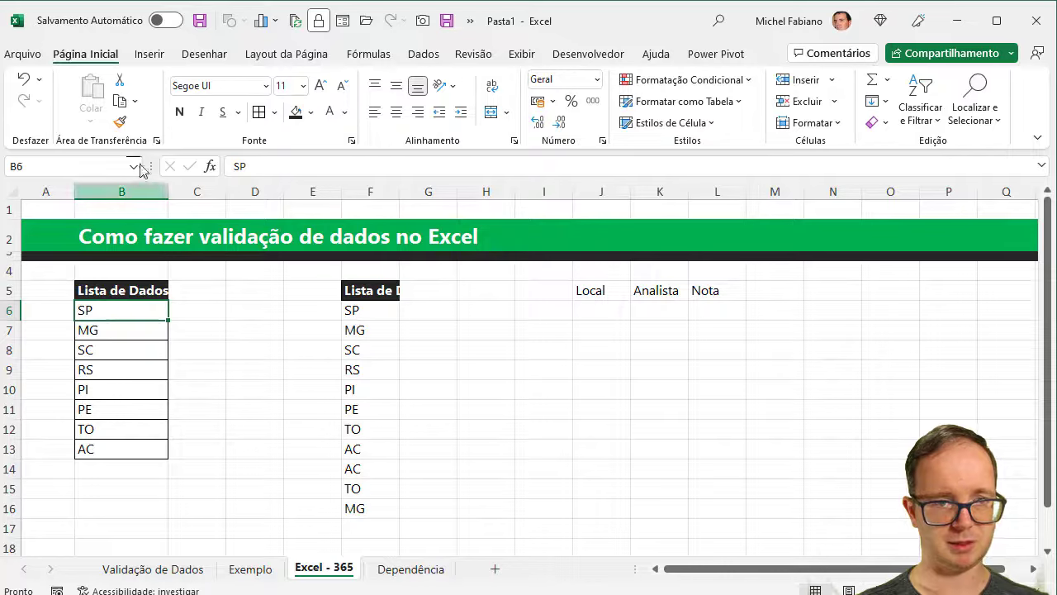
pyautogui.click(120, 121)
pyautogui.moveTo(353, 310); pyautogui.dragTo(377, 505)
pyautogui.doubleClick(399, 191)
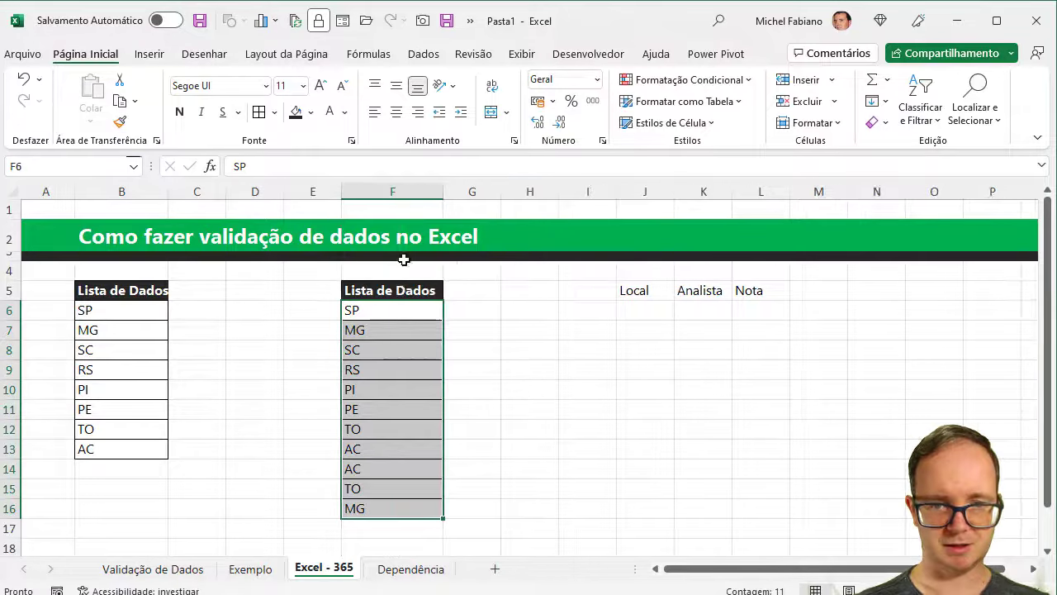
# Move the list from F5:F16 to D5:D16 and enter Únicos in F5.
pyautogui.moveTo(407, 292); pyautogui.dragTo(417, 508)
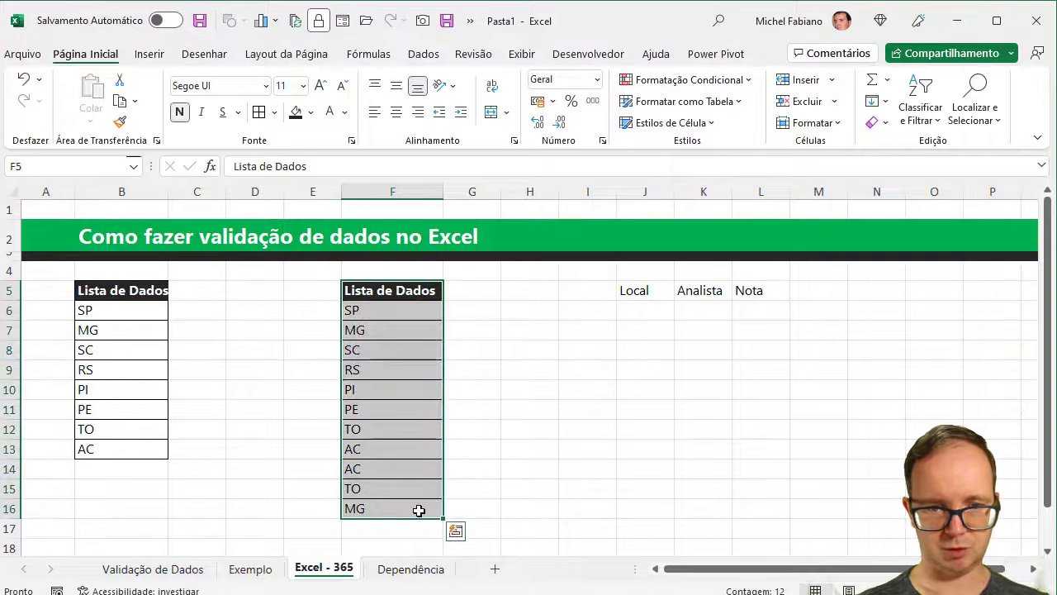
pyautogui.moveTo(420, 276); pyautogui.dragTo(271, 291)
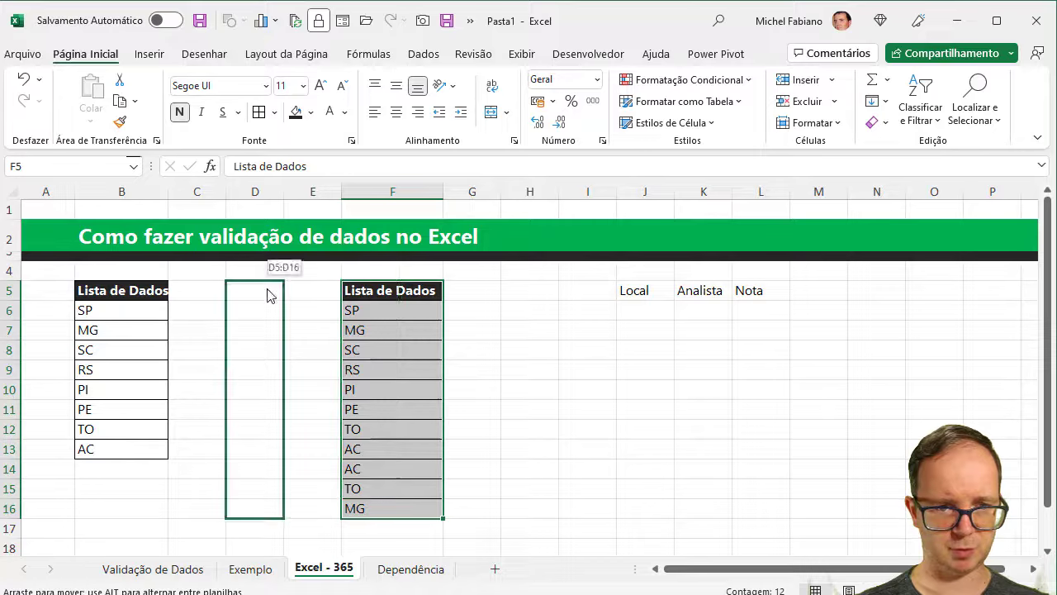
pyautogui.click(396, 287)
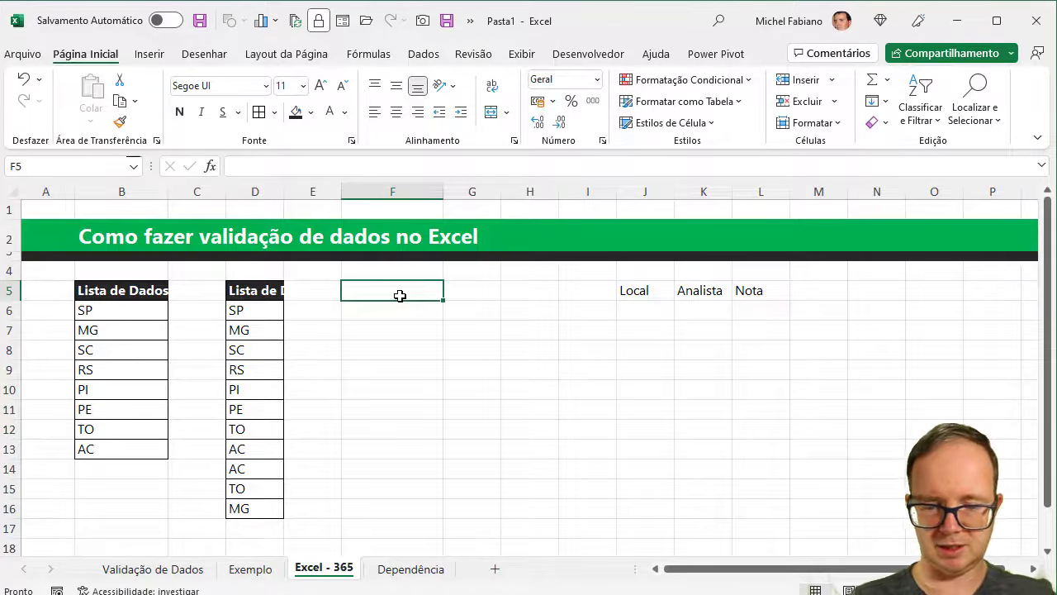
pyautogui.write('Únicos')
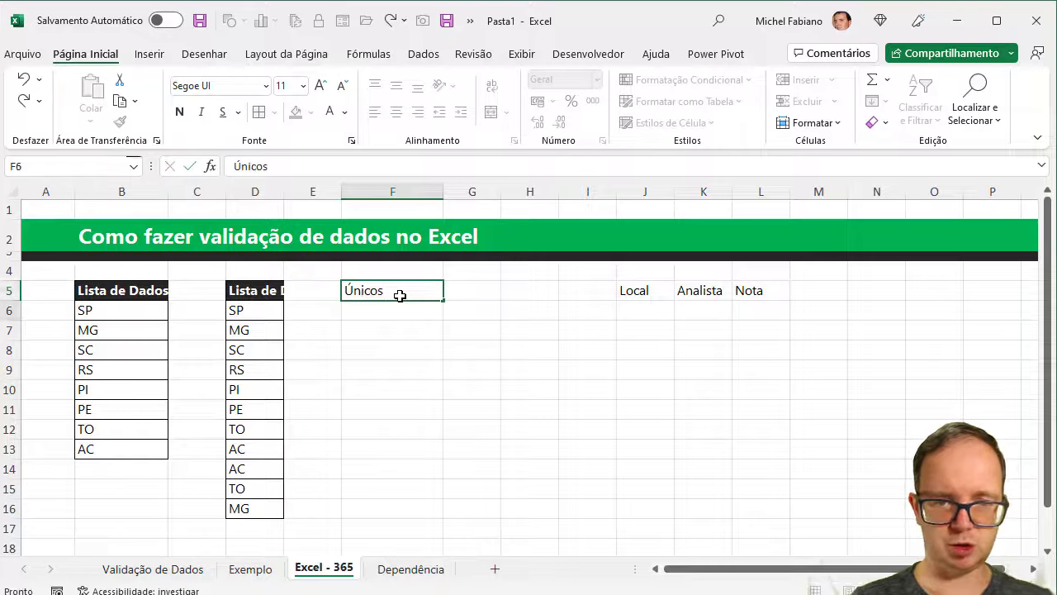
pyautogui.press('Return')
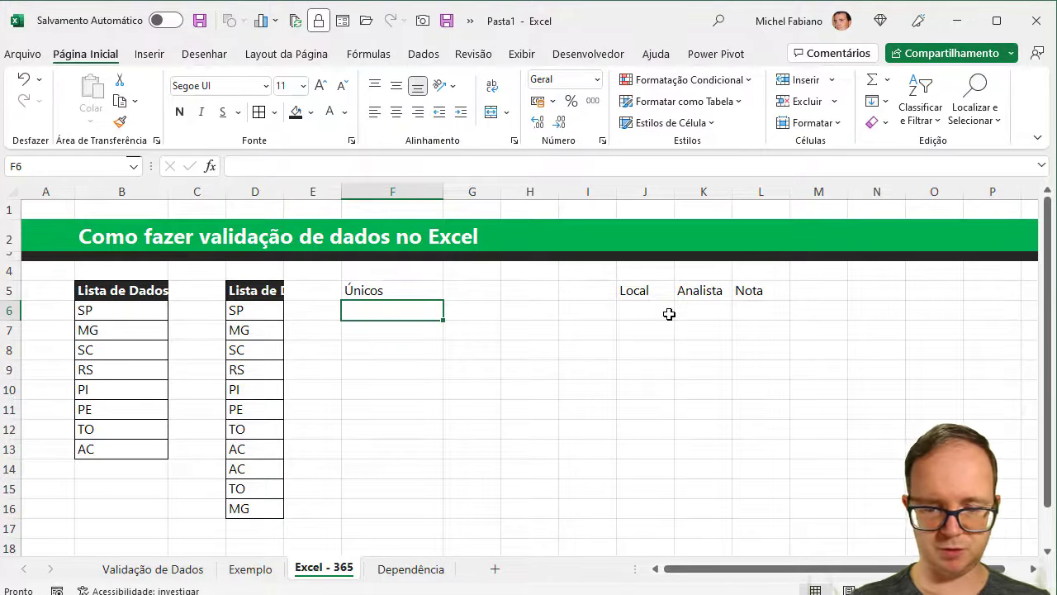
# Enter =ÚNICO(D6:D16) in F6 so the distinct states SP through AC spill to F13.
pyautogui.write('=puro')
pyautogui.press('BackSpace')
pyautogui.press('BackSpace')
pyautogui.press('BackSpace')
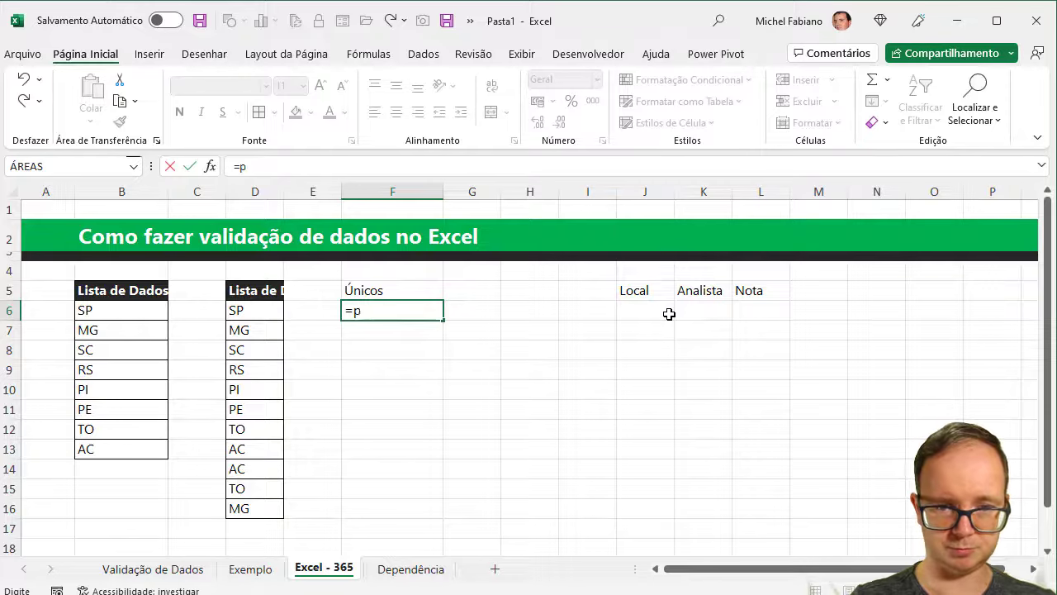
pyautogui.write('único')
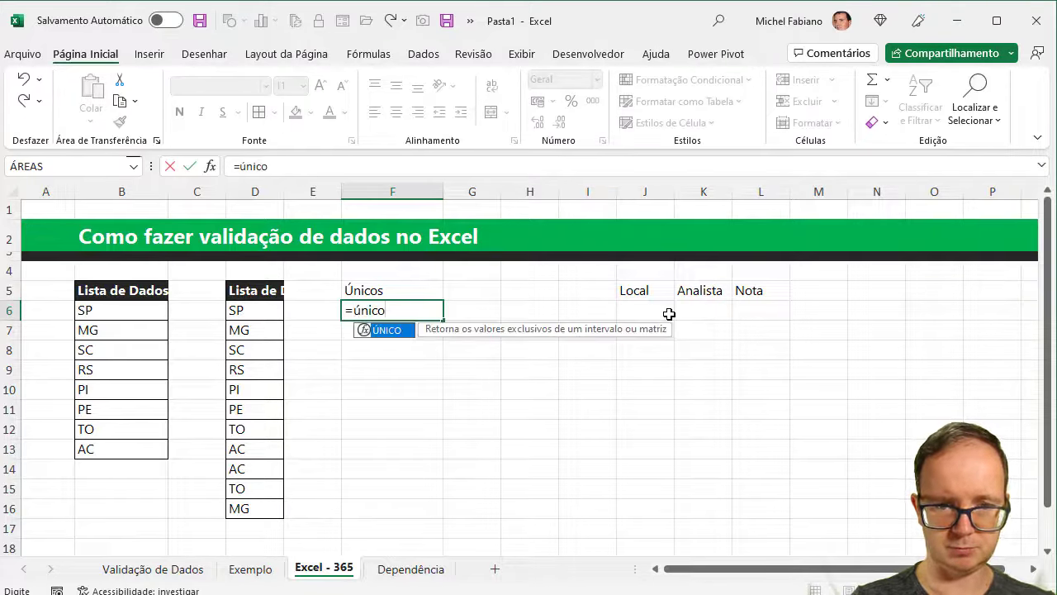
pyautogui.write('(')
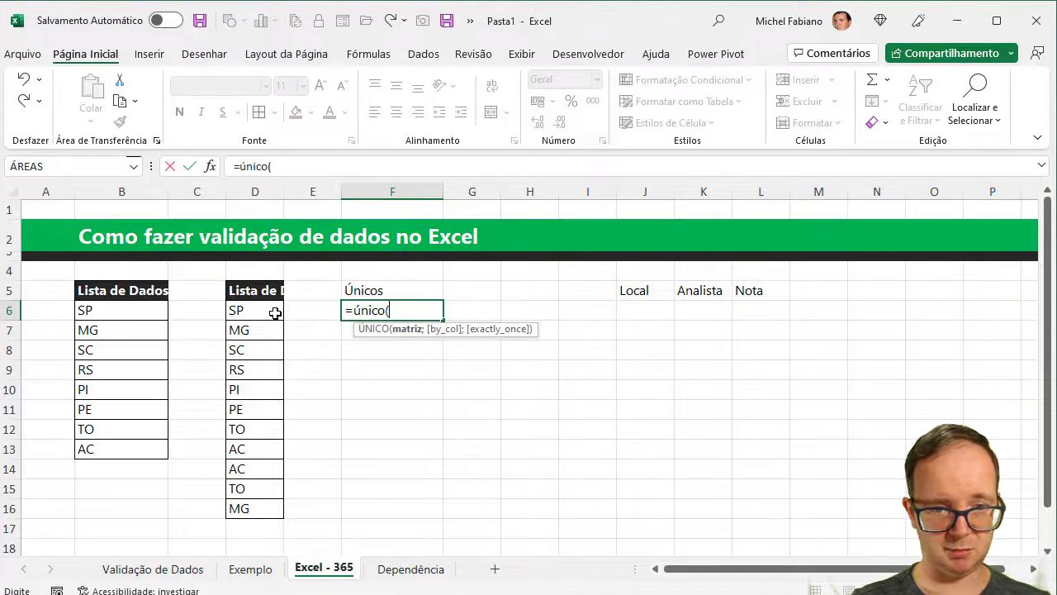
pyautogui.moveTo(272, 310); pyautogui.dragTo(265, 507)
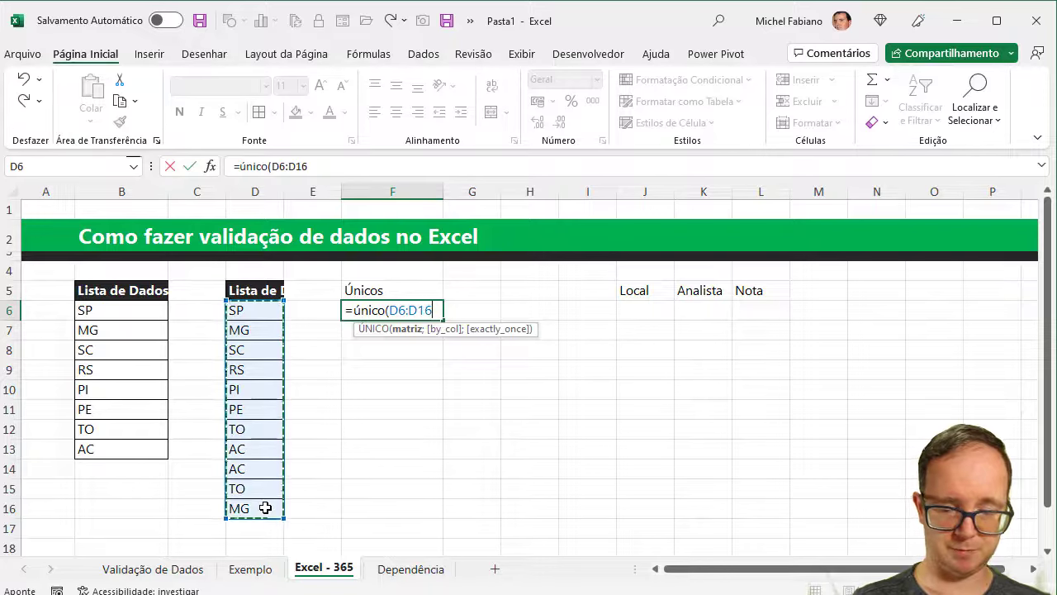
pyautogui.write(')')
pyautogui.press('Return')
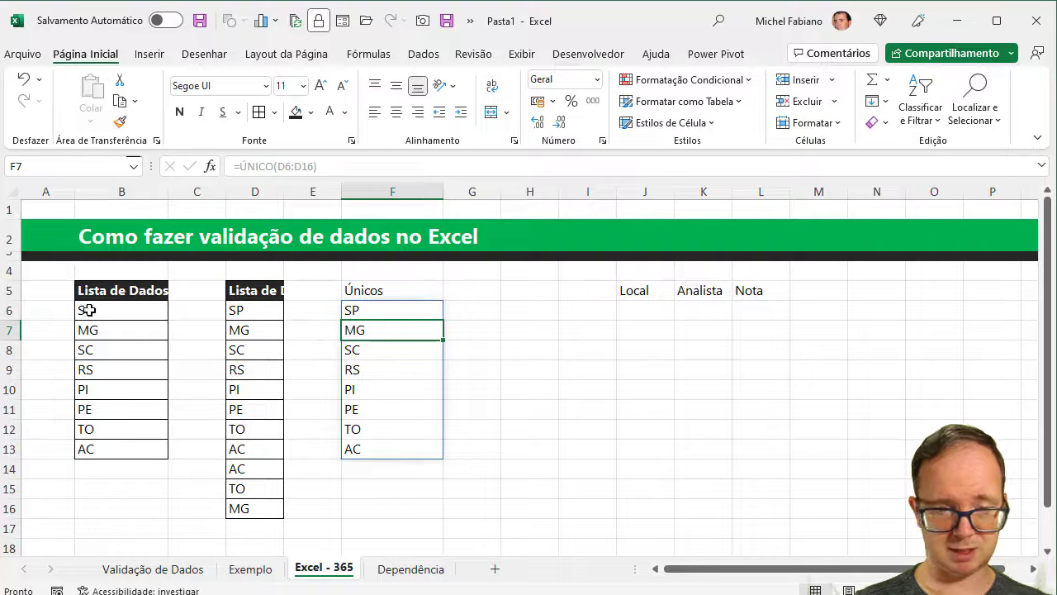
pyautogui.click(647, 328)
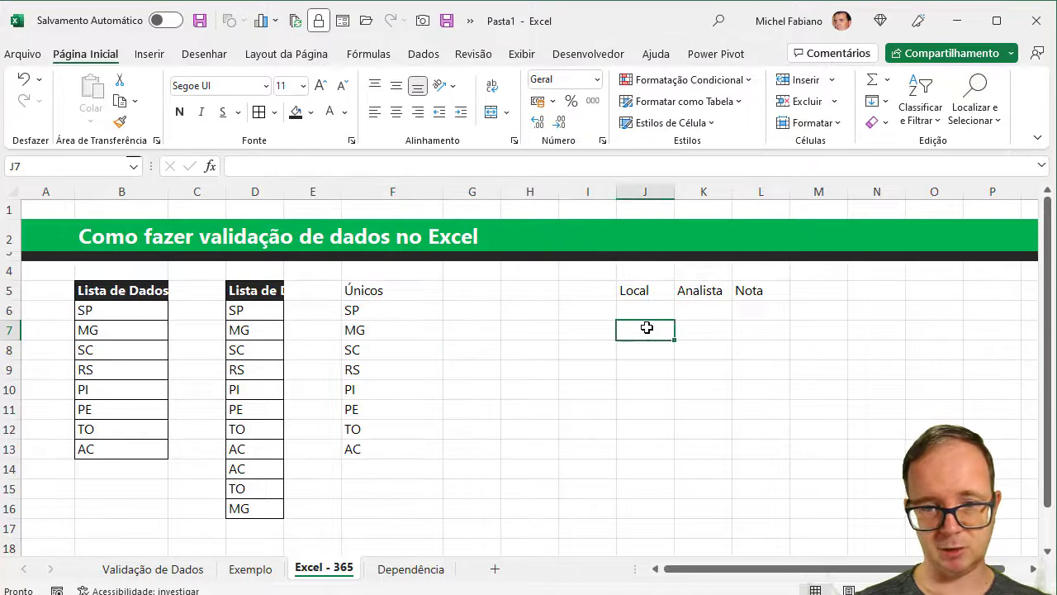
# Set J7's validation to a list sourced from the spilled range =$F$6# and check the dropdown.
pyautogui.click(426, 56)
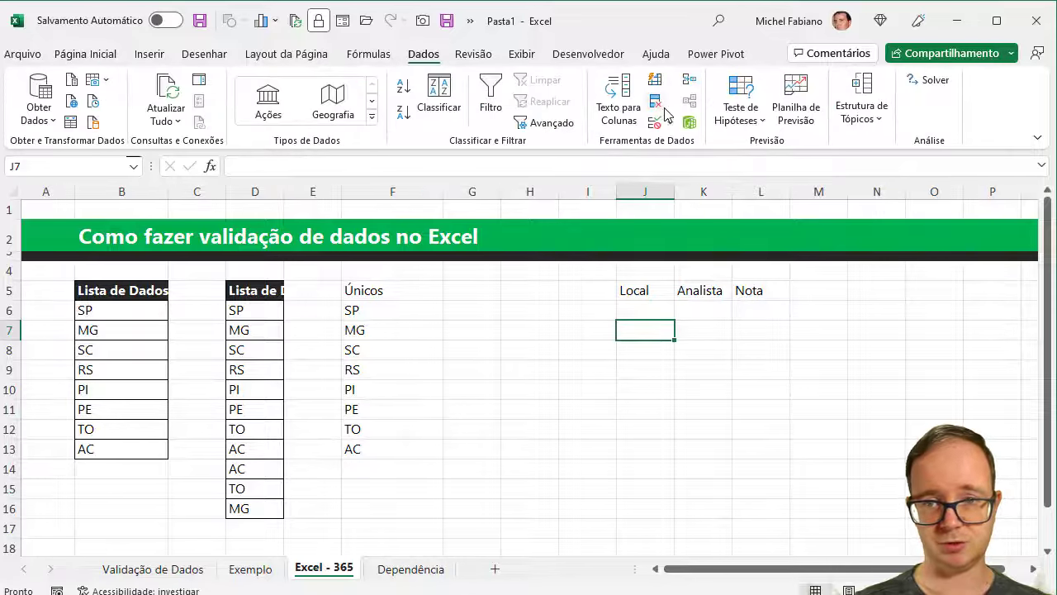
pyautogui.click(669, 124)
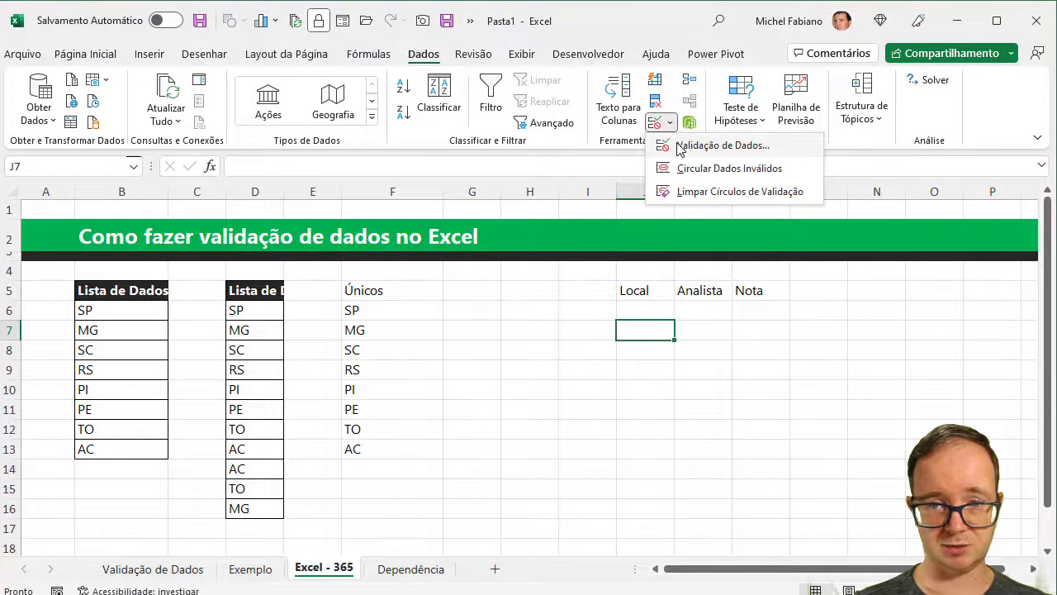
pyautogui.click(679, 146)
pyautogui.click(450, 188)
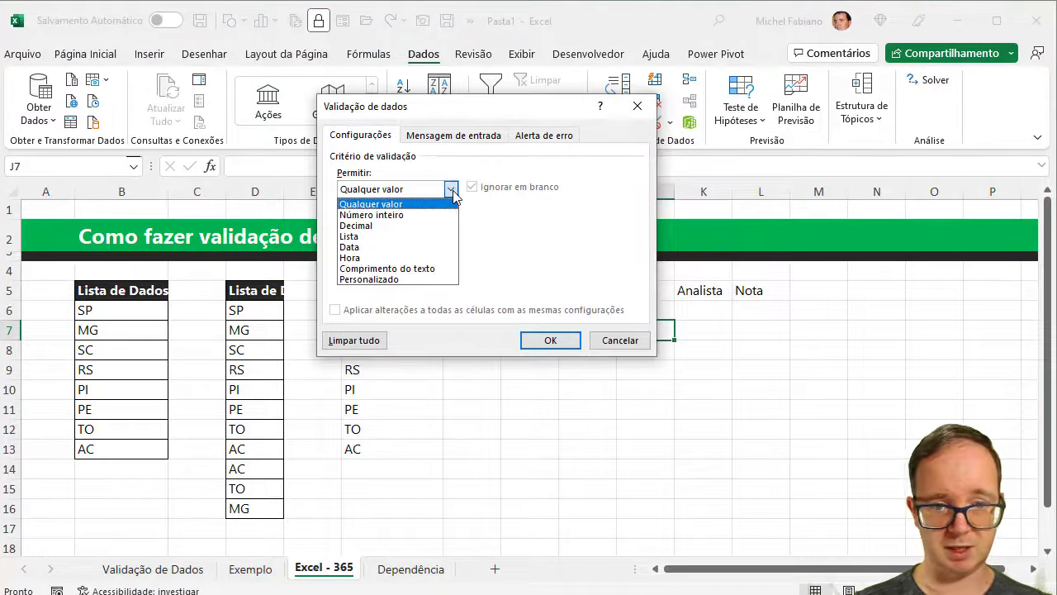
pyautogui.click(396, 237)
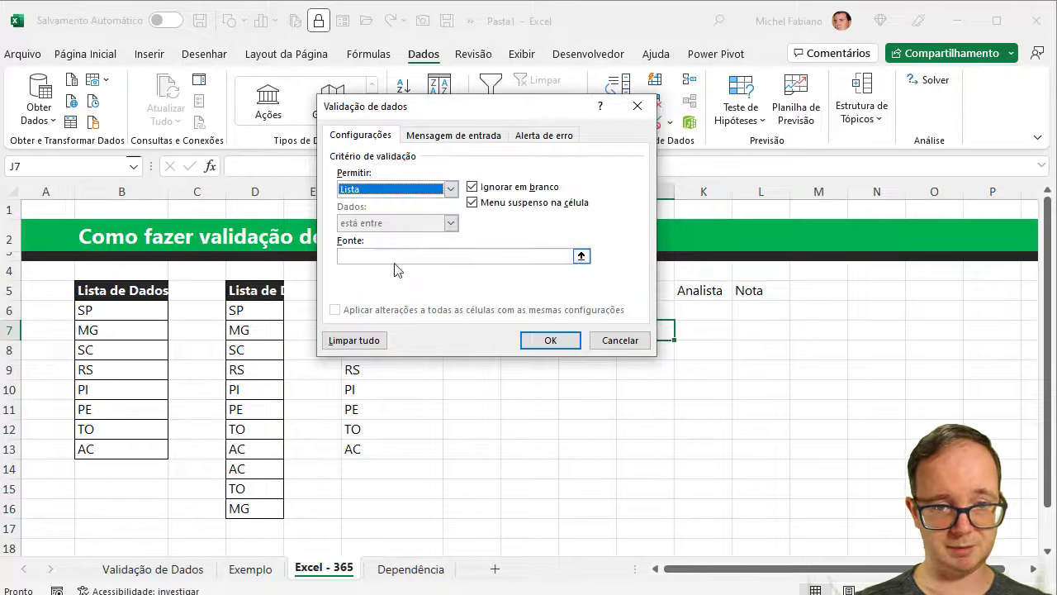
pyautogui.click(394, 256)
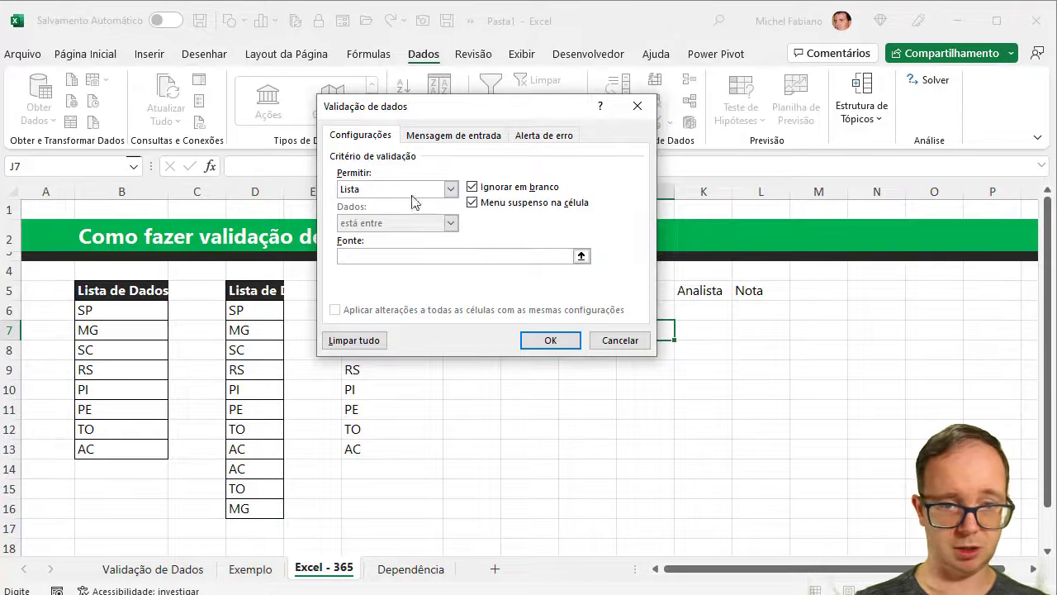
pyautogui.moveTo(483, 114); pyautogui.dragTo(643, 22)
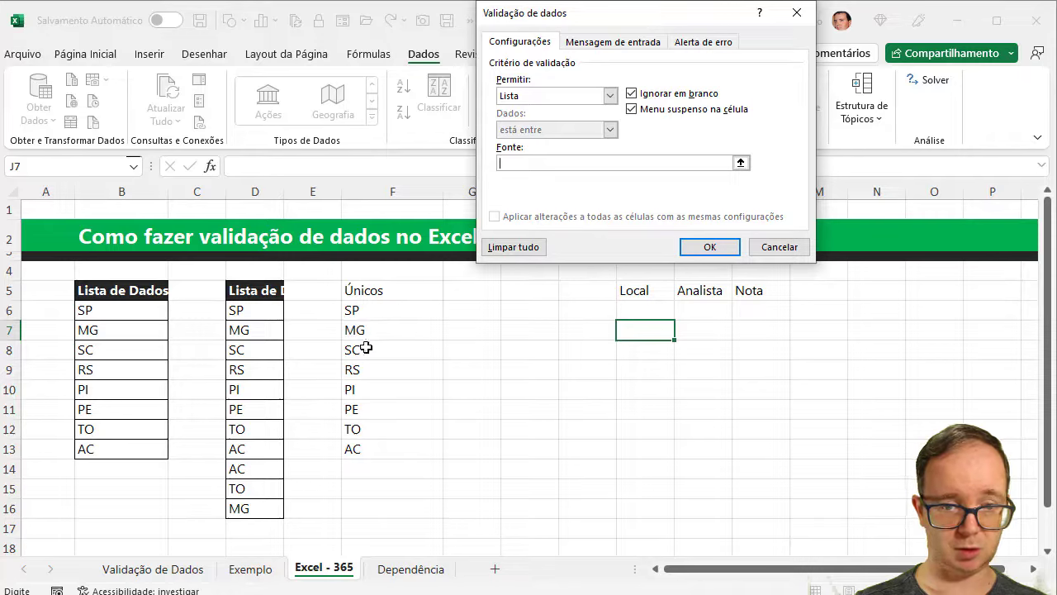
pyautogui.click(387, 306)
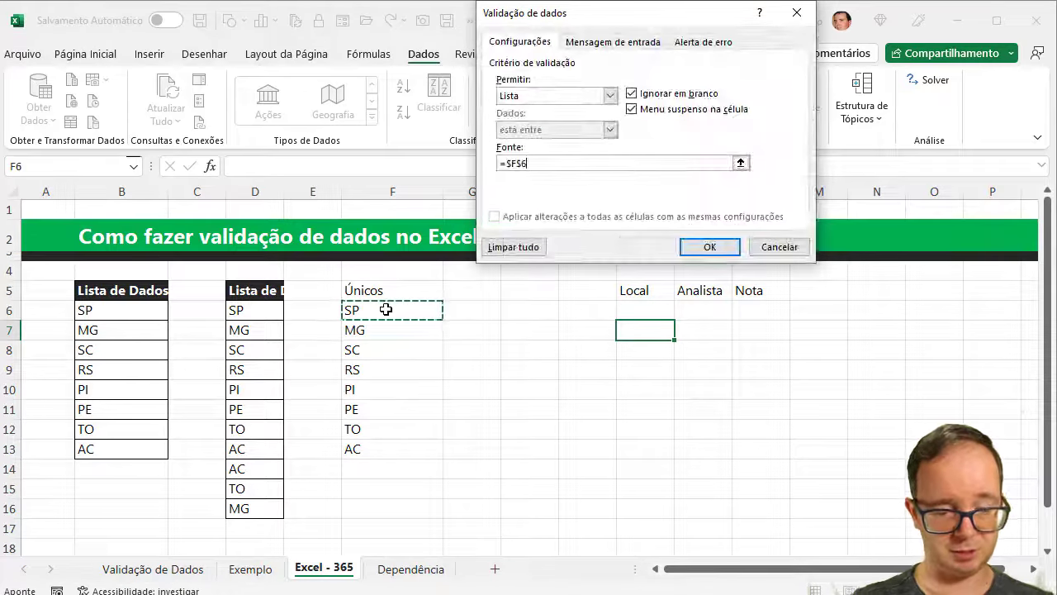
pyautogui.press('F4')
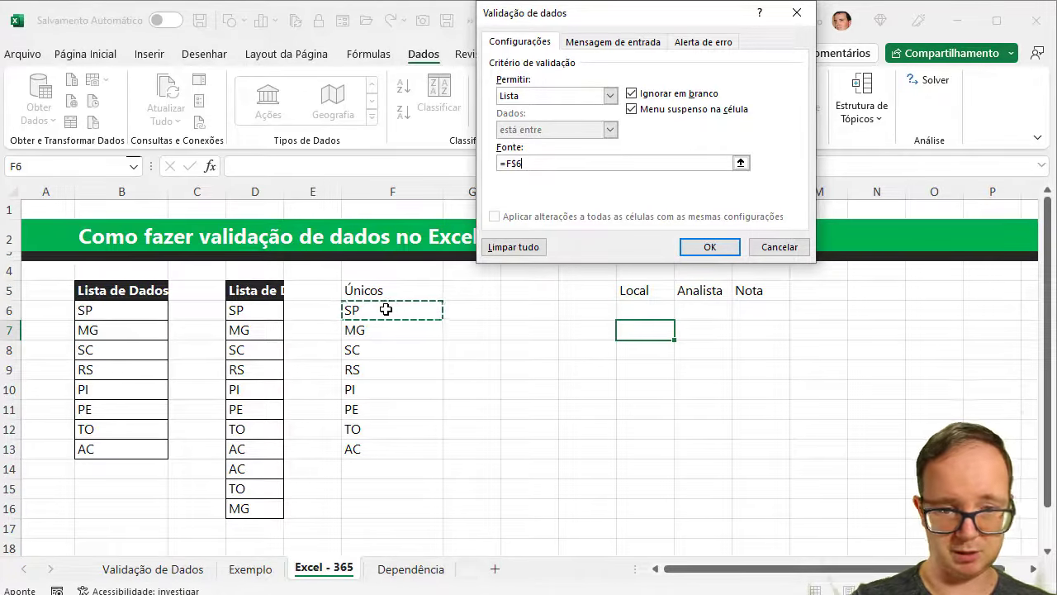
pyautogui.press('F4')
pyautogui.press('F4')
pyautogui.press('F4')
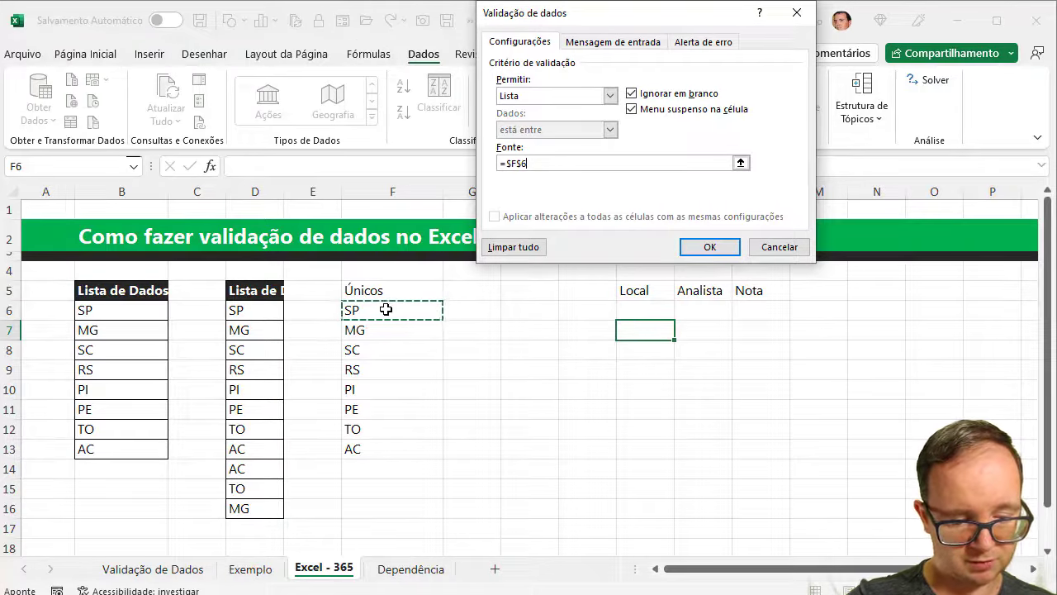
pyautogui.write('#')
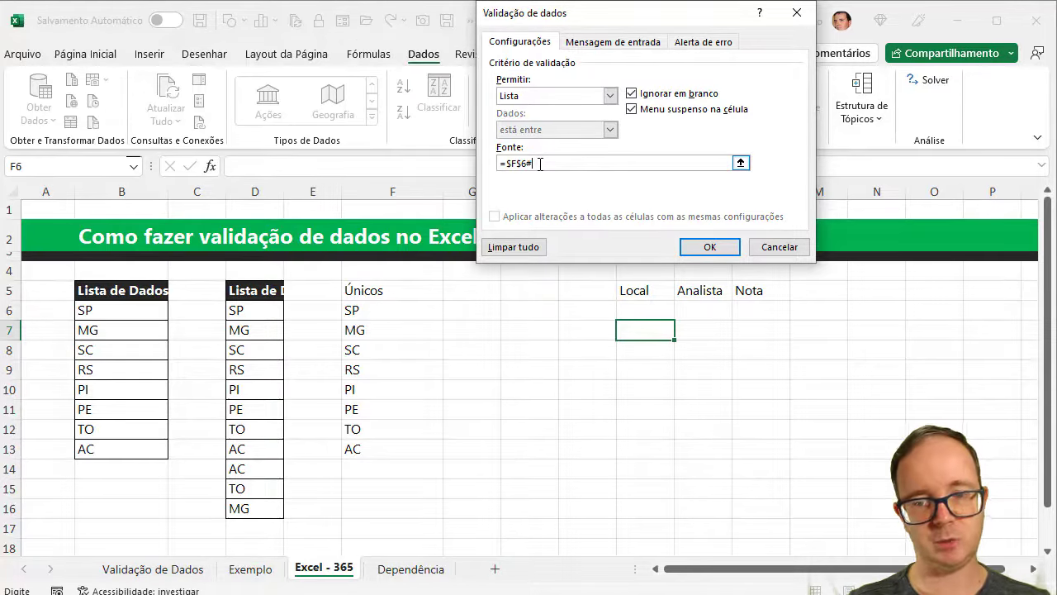
pyautogui.click(709, 247)
pyautogui.click(682, 332)
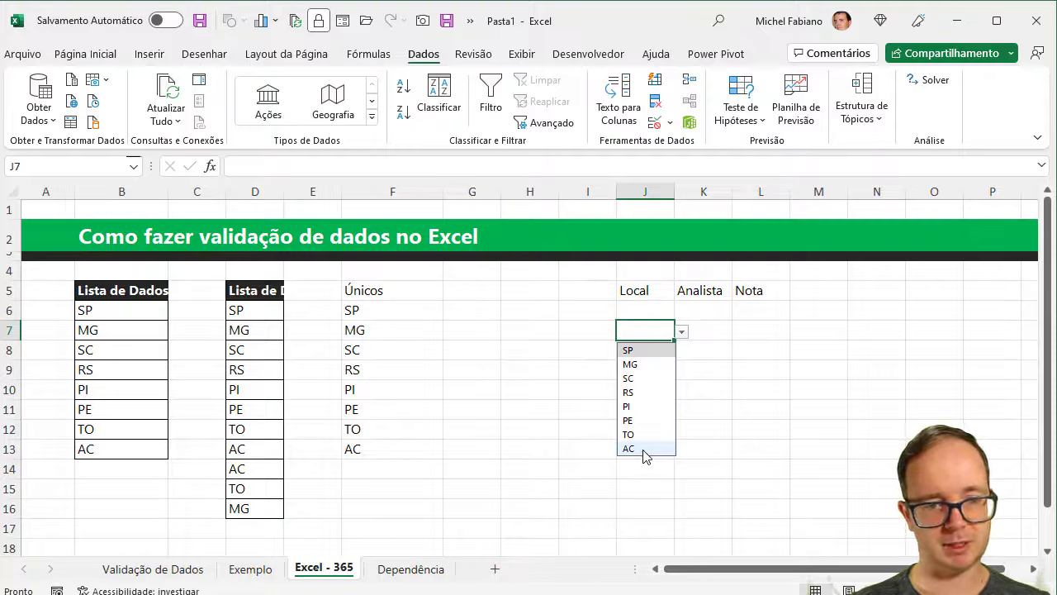
# Change D14 to RJ, confirm RJ appears in J7's dropdown, then go to the Dependência sheet.
pyautogui.click(259, 471)
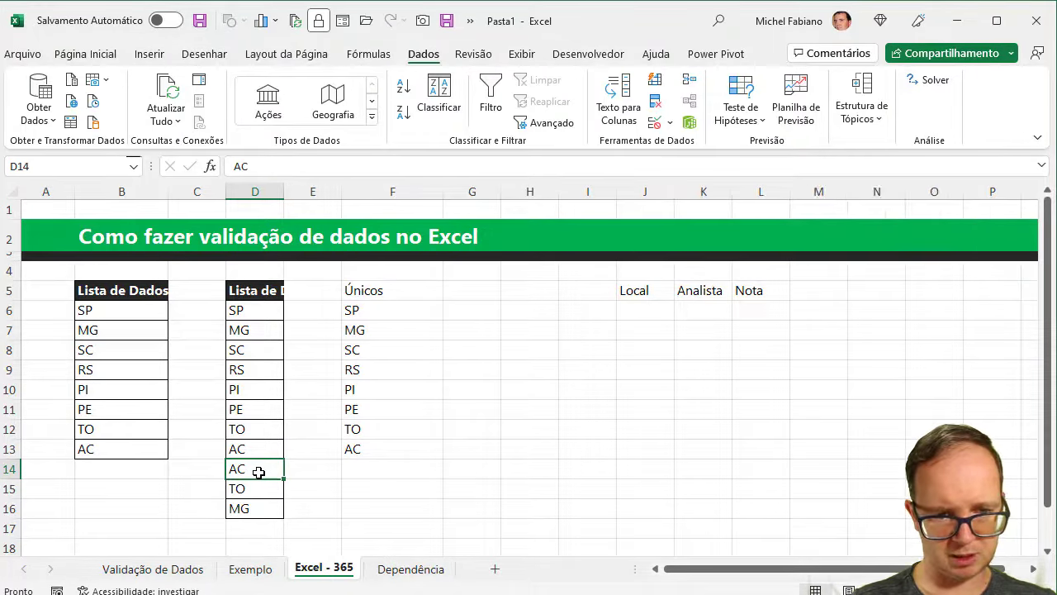
pyautogui.write('RJ')
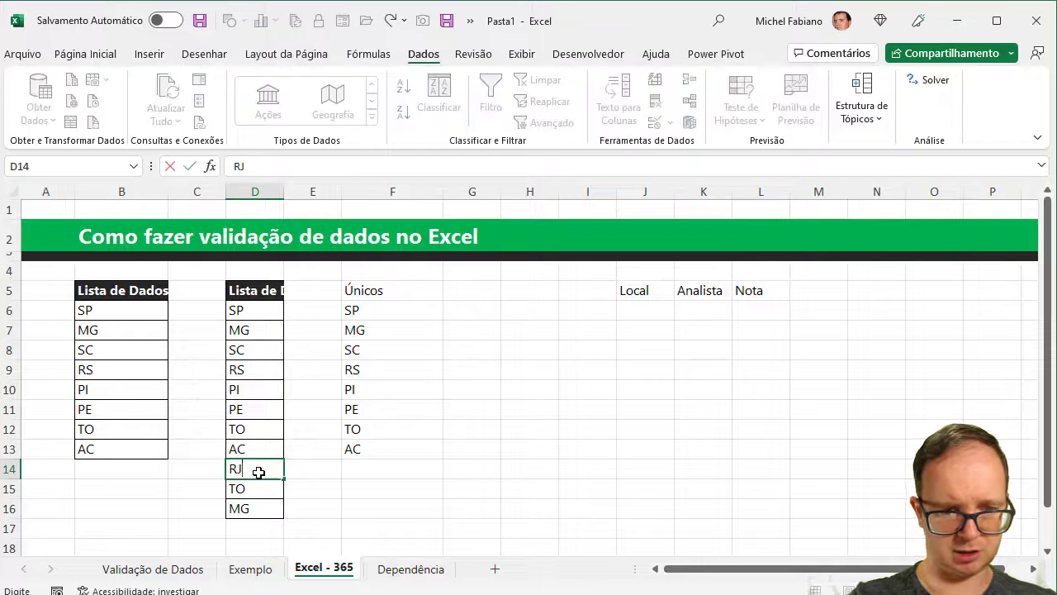
pyautogui.press('Return')
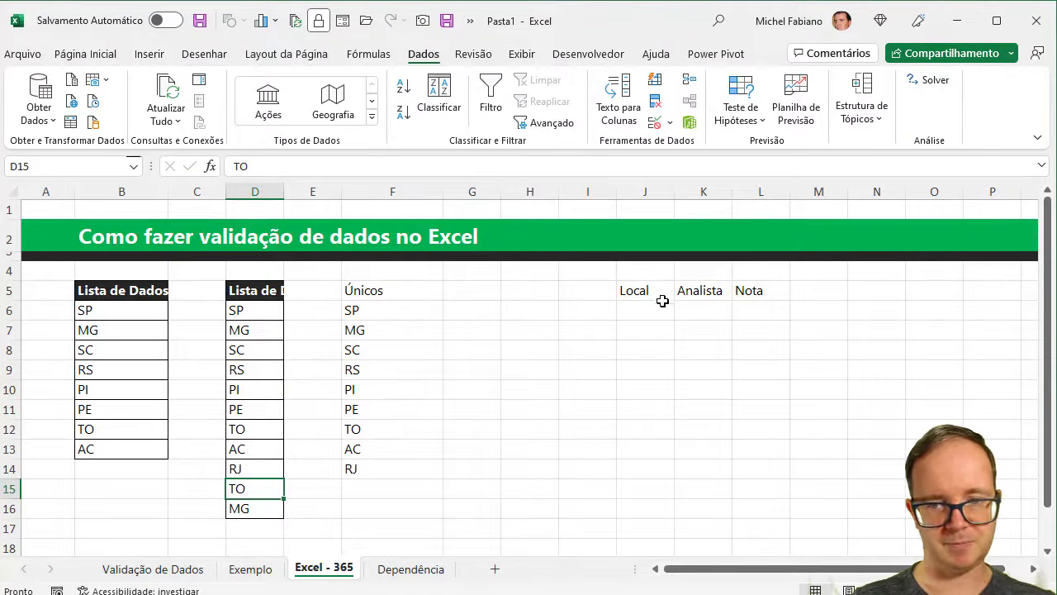
pyautogui.click(667, 329)
pyautogui.click(683, 333)
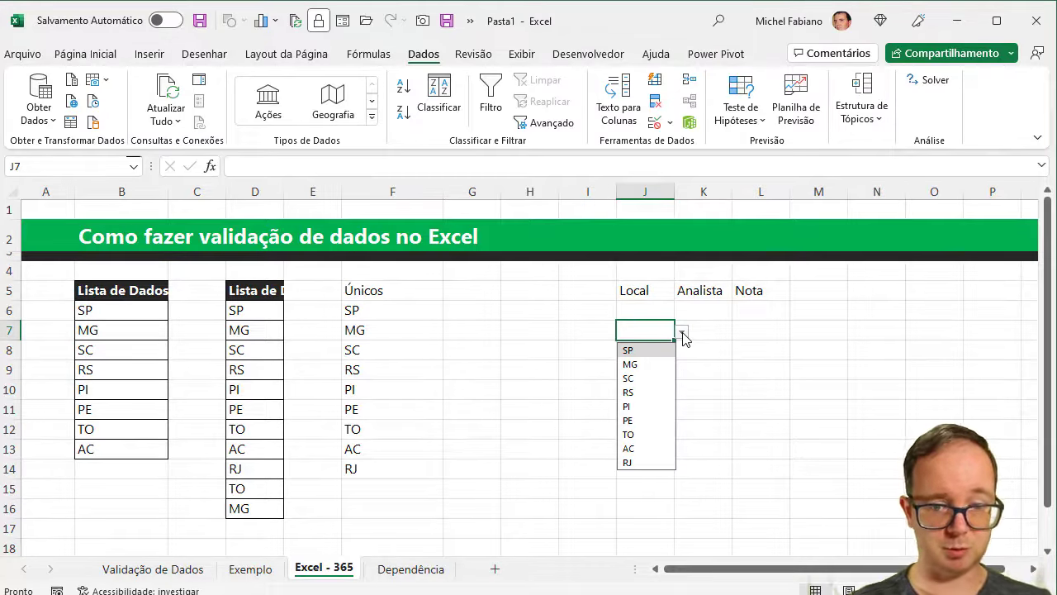
pyautogui.click(390, 570)
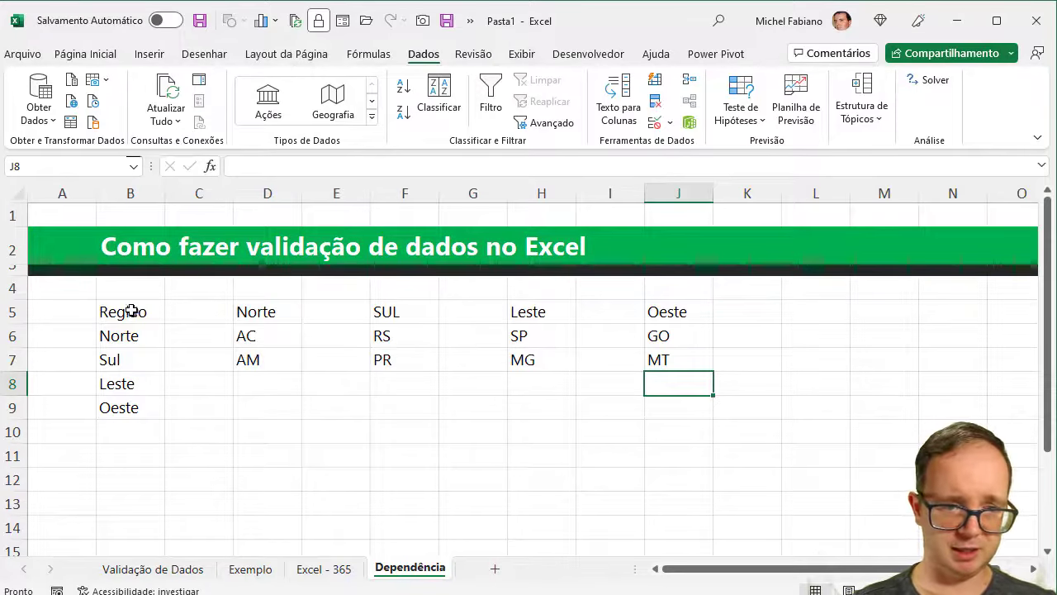
# Narrow spacer columns C, E, G and I to width 3.71 (31 pixels).
pyautogui.click(221, 193)
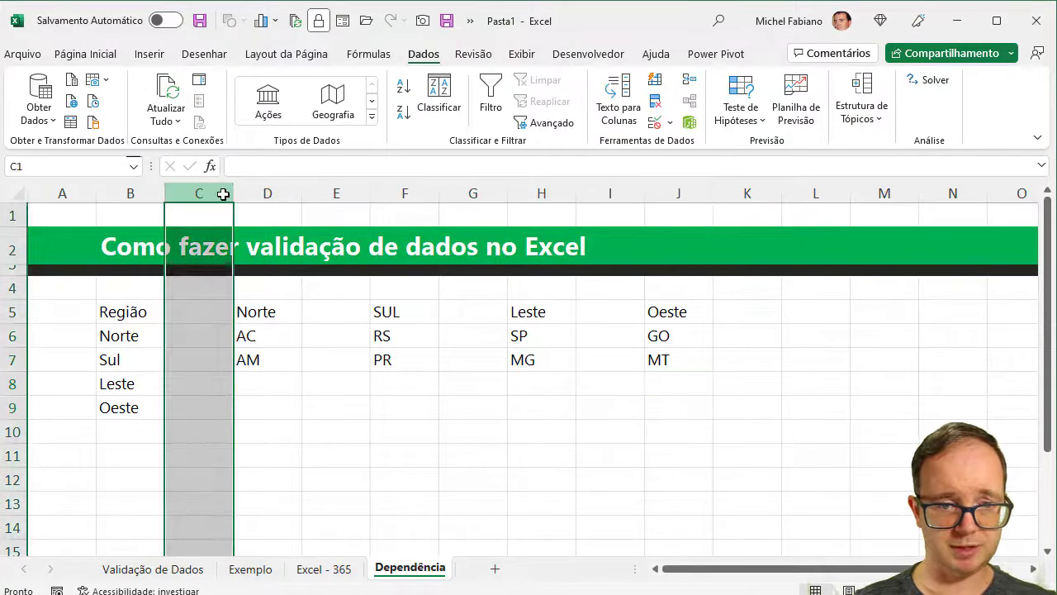
pyautogui.moveTo(232, 193)
pyautogui.mouseDown()
pyautogui.moveTo(335, 186)
pyautogui.moveTo(198, 191)
pyautogui.mouseUp()
pyautogui.keyDown('ctrl'); pyautogui.click(335, 192); pyautogui.keyUp('ctrl')
pyautogui.keyDown('ctrl'); pyautogui.click(473, 191); pyautogui.keyUp('ctrl')
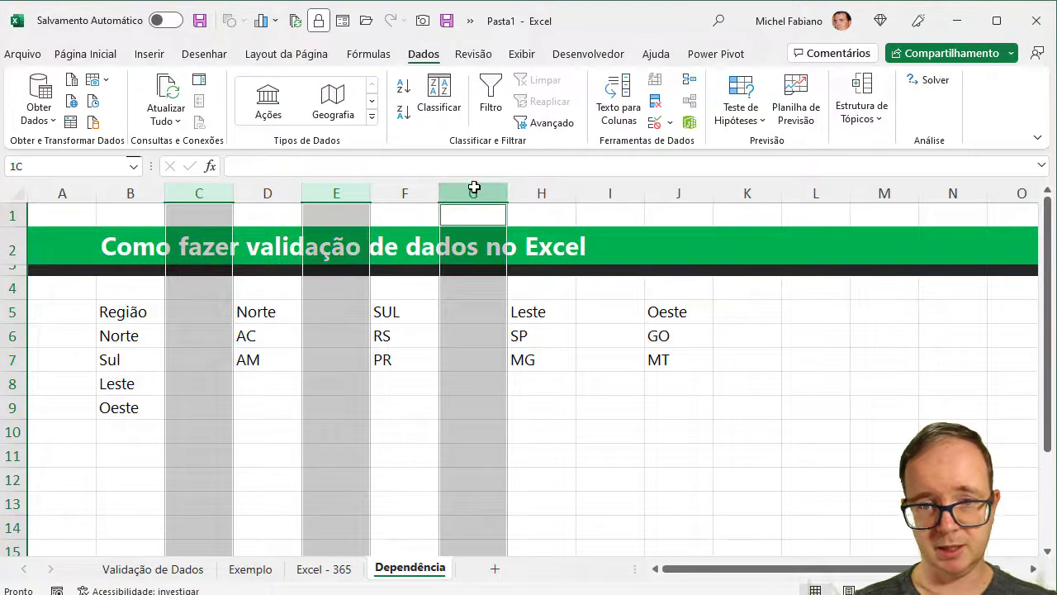
pyautogui.keyDown('ctrl'); pyautogui.click(610, 192); pyautogui.keyUp('ctrl')
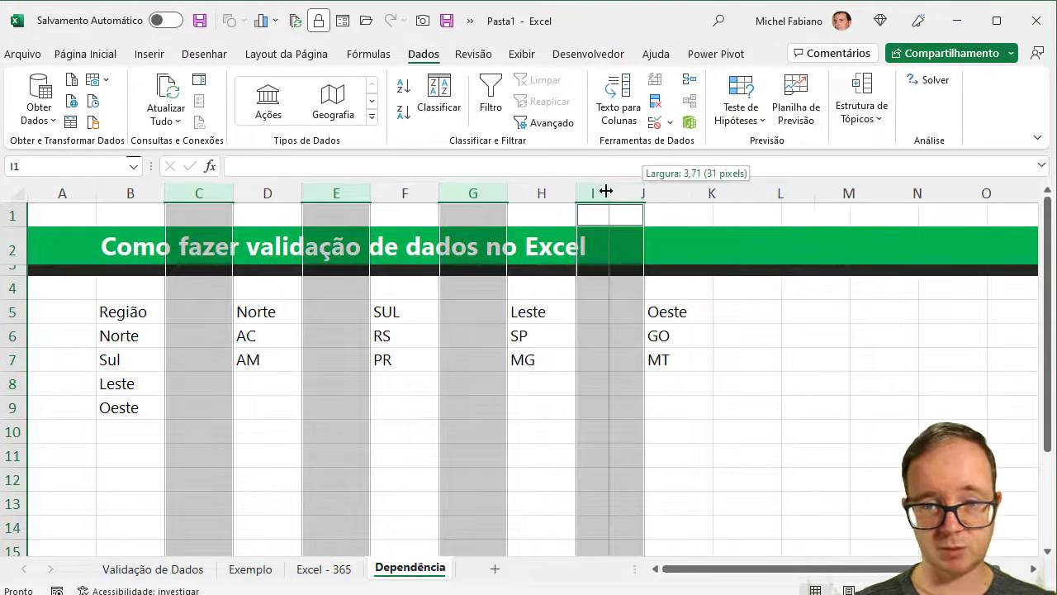
pyautogui.moveTo(643, 194); pyautogui.dragTo(606, 193)
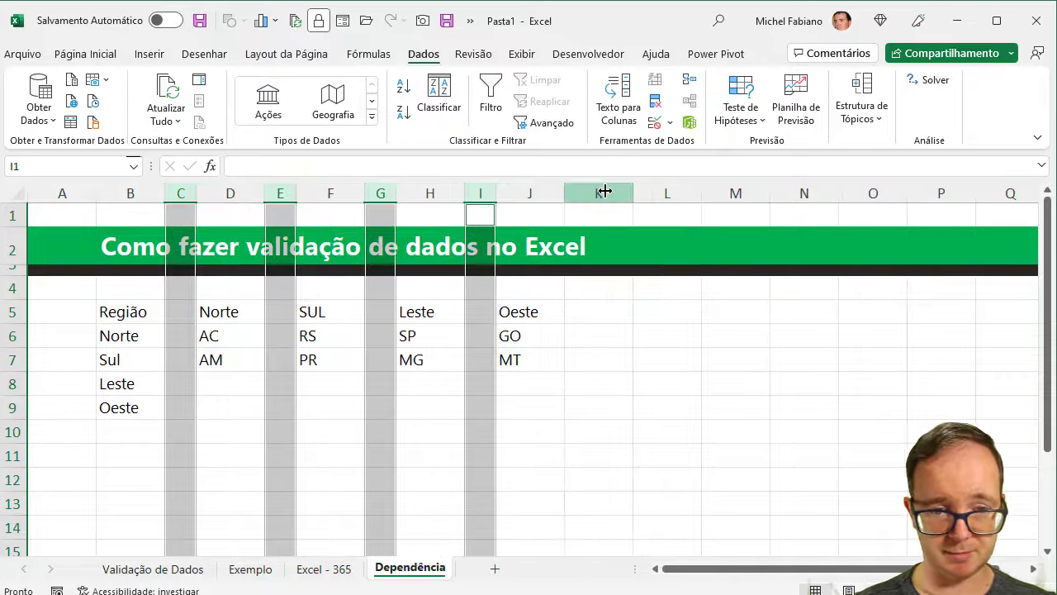
pyautogui.click(146, 311)
pyautogui.moveTo(146, 312); pyautogui.dragTo(141, 399)
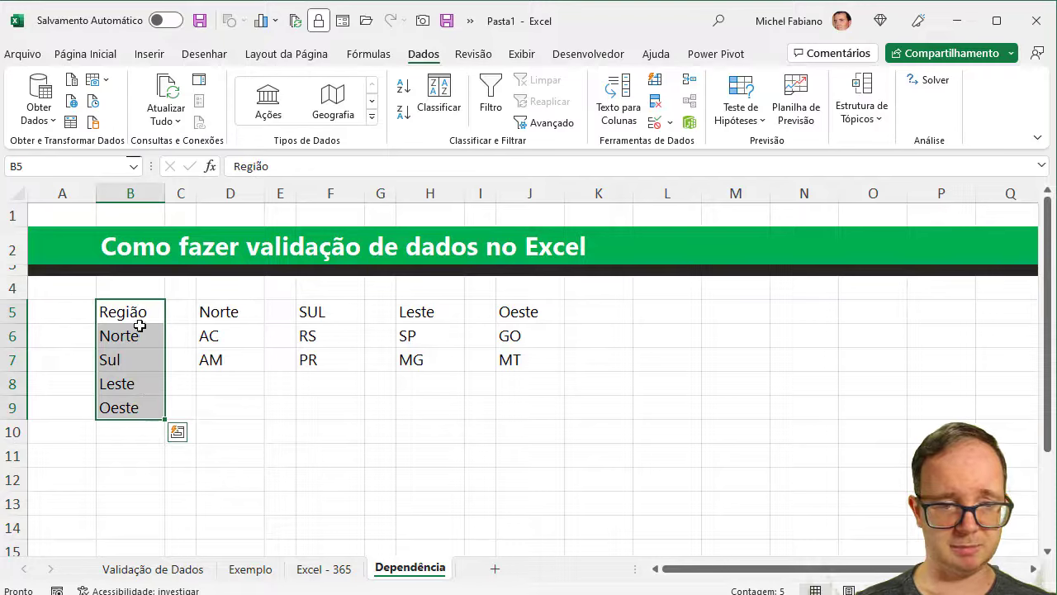
pyautogui.moveTo(146, 312); pyautogui.dragTo(141, 407)
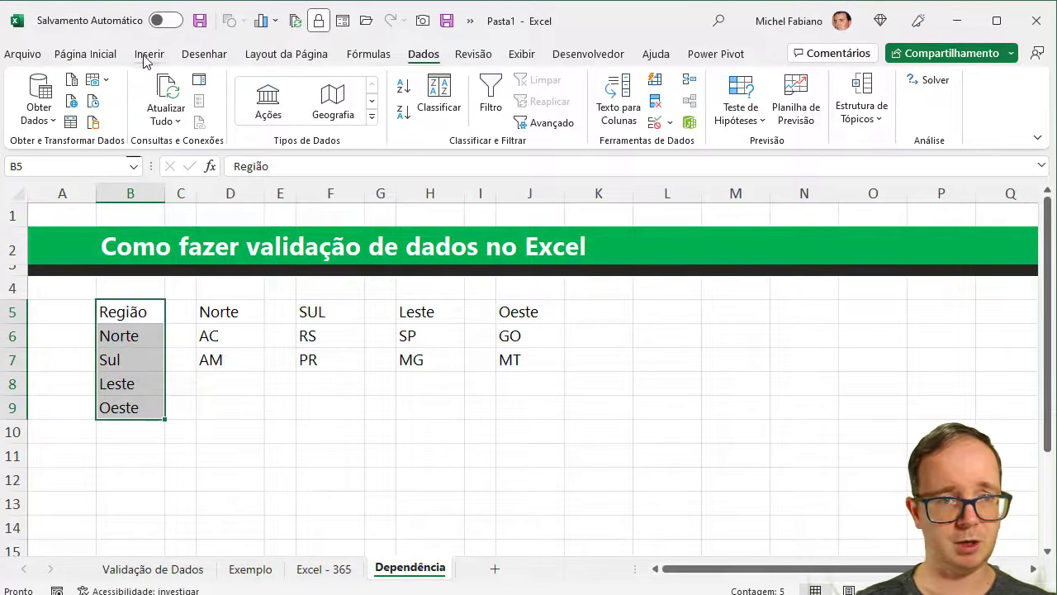
# Format B5:B9 as a blue table with headers and name it regiao.
pyautogui.click(85, 54)
pyautogui.click(733, 103)
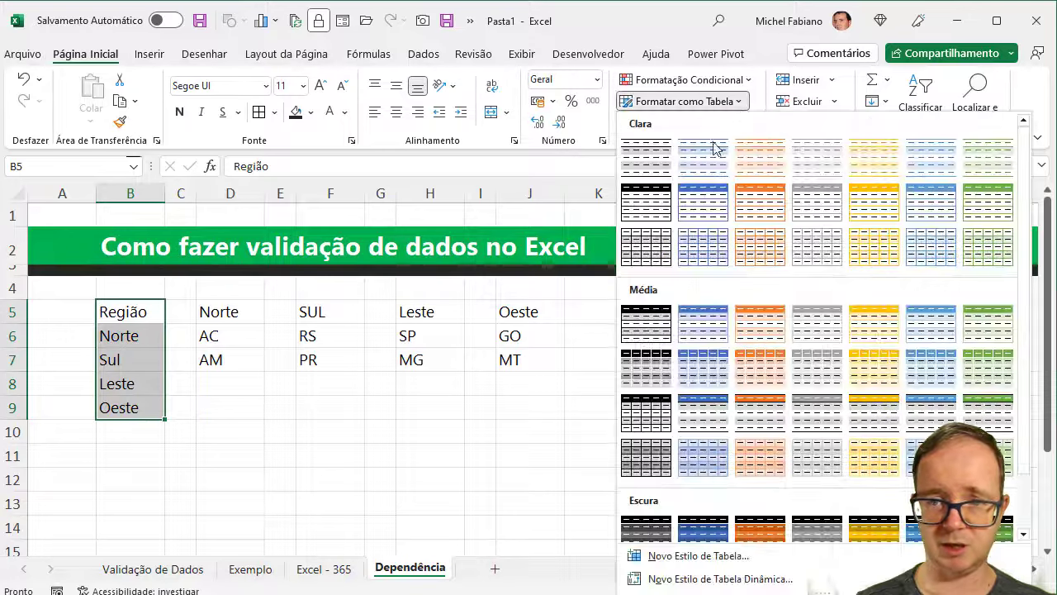
pyautogui.click(699, 208)
pyautogui.click(596, 186)
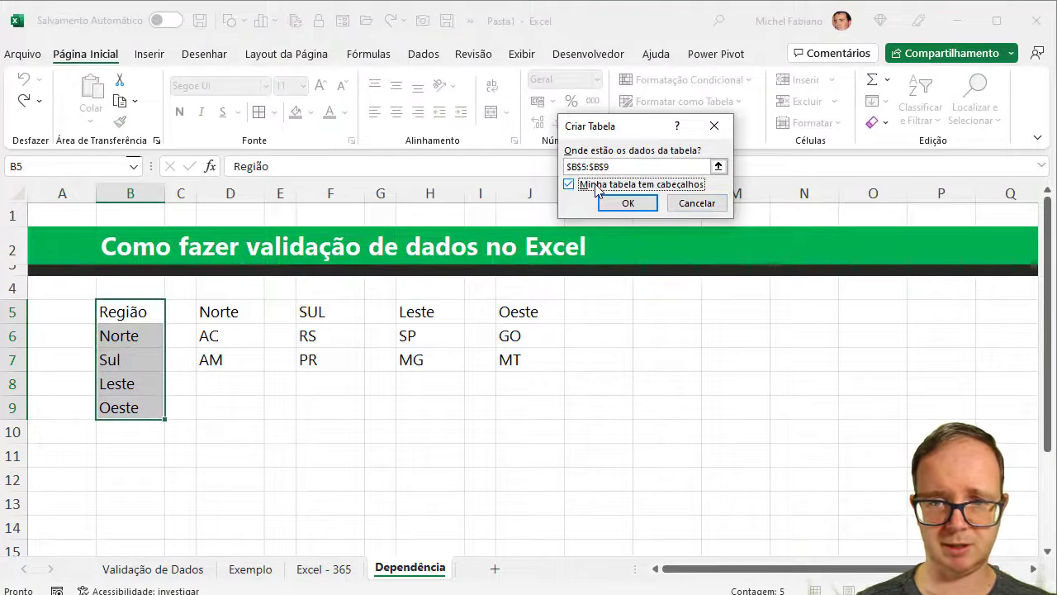
pyautogui.click(627, 203)
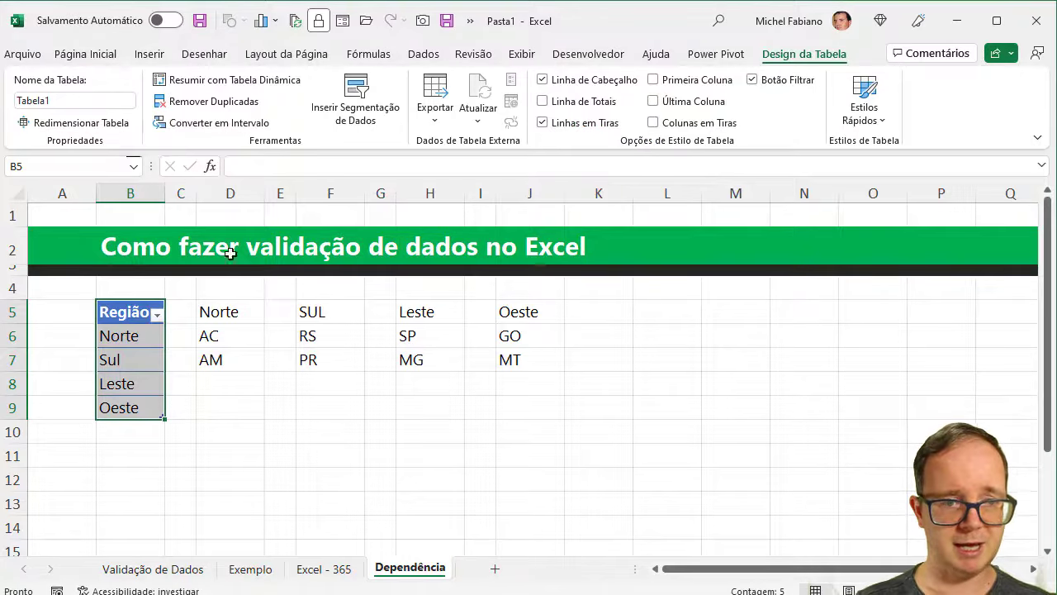
pyautogui.click(70, 101)
pyautogui.write('regiao')
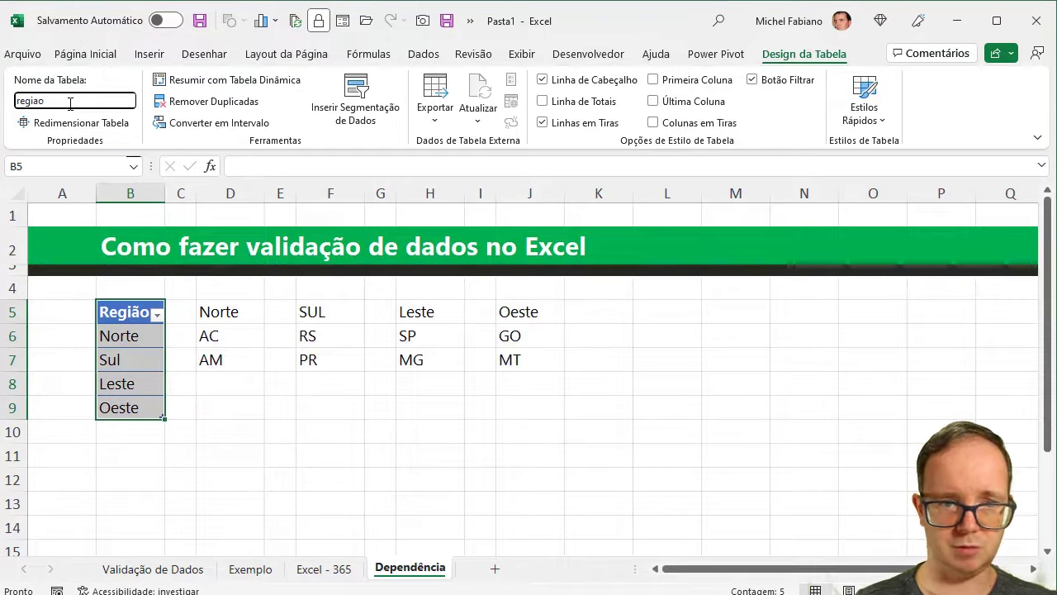
pyautogui.press('Return')
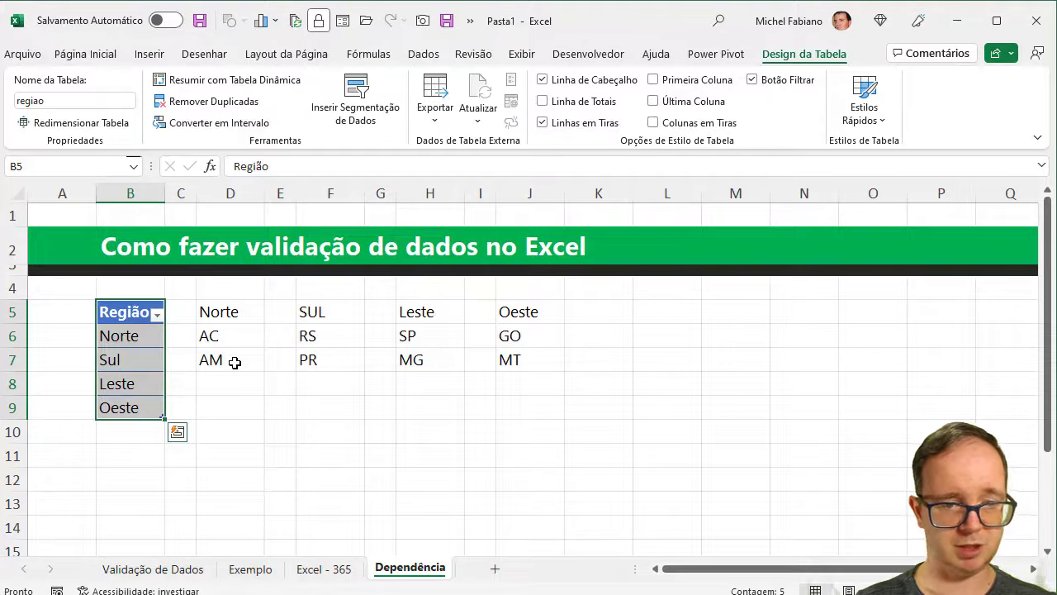
pyautogui.moveTo(234, 308); pyautogui.dragTo(228, 355)
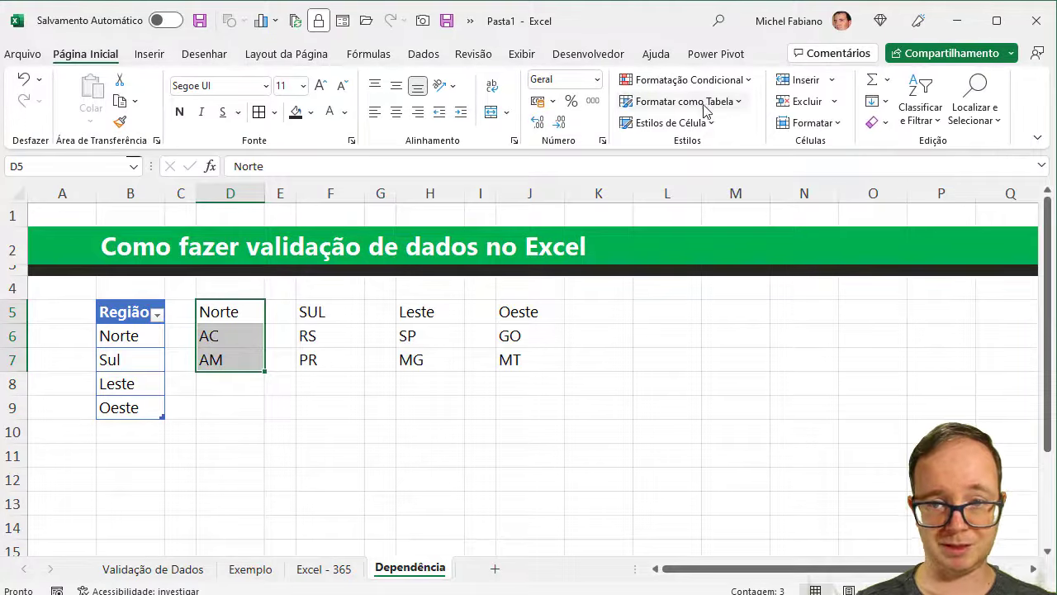
# Format the Norte list D5:D7 as an orange header table named norte.
pyautogui.click(697, 101)
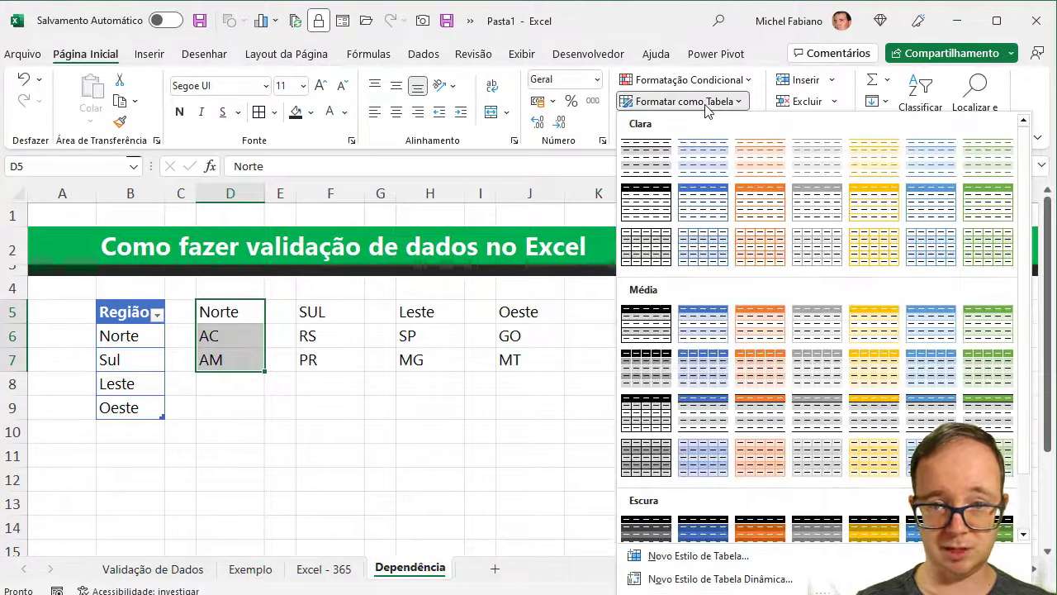
pyautogui.click(751, 195)
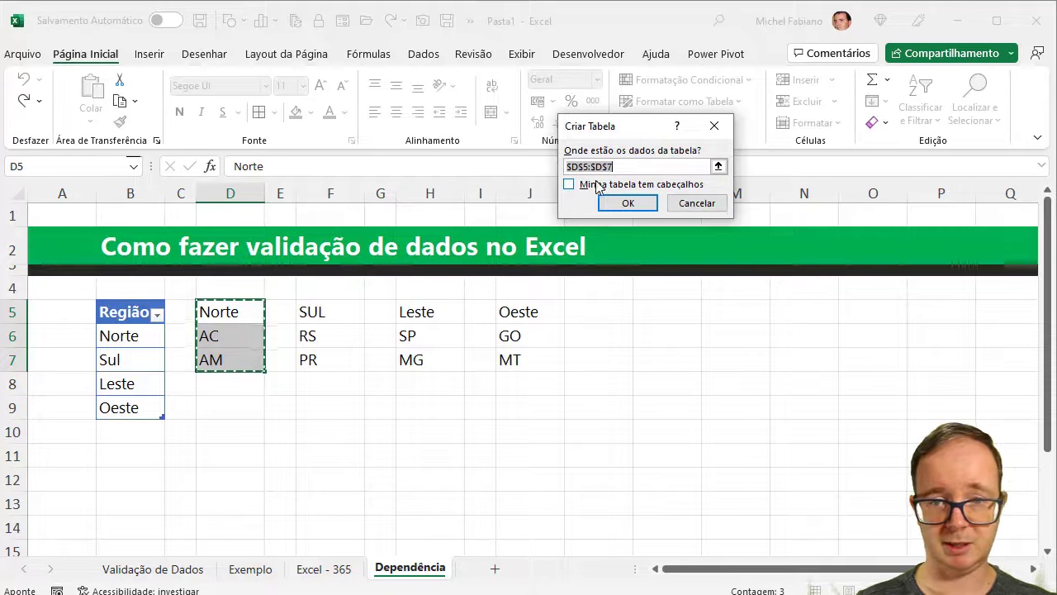
pyautogui.click(598, 186)
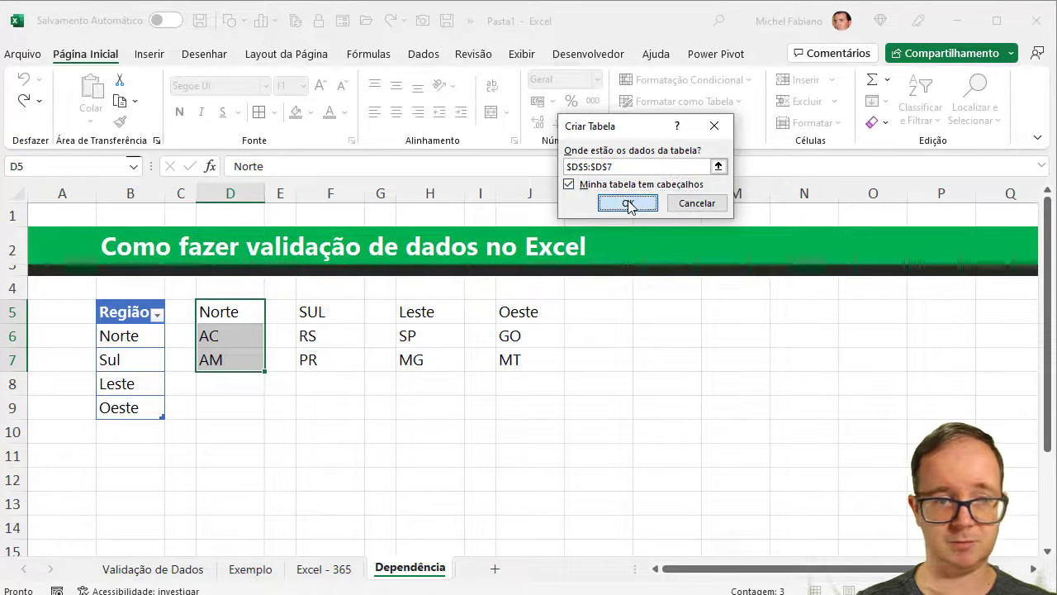
pyautogui.click(627, 201)
pyautogui.click(56, 102)
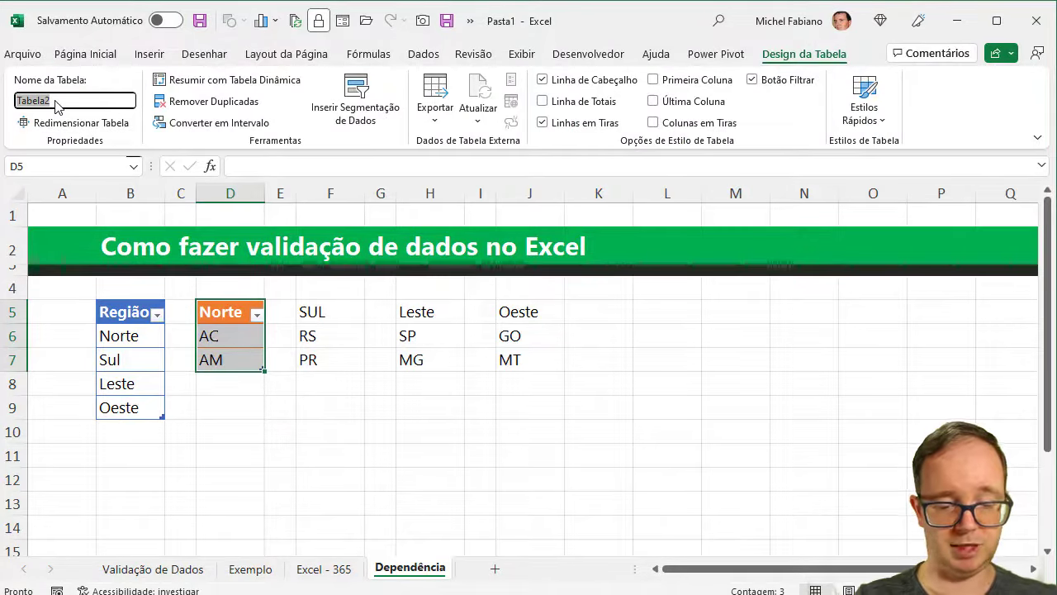
pyautogui.write('norte')
pyautogui.press('Return')
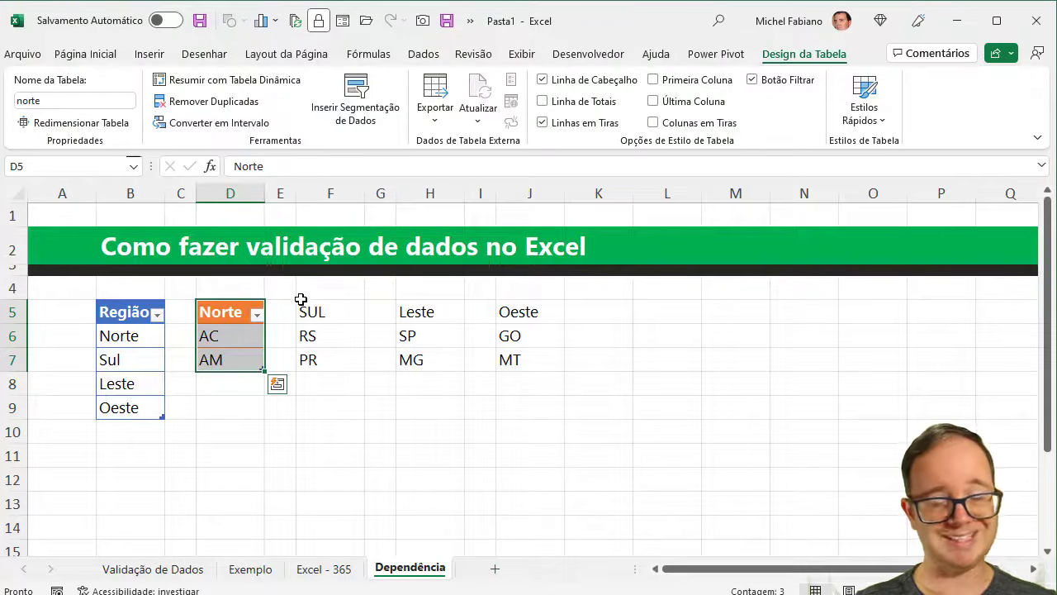
# Format the SUL list F5:F7 as a grey header table named sul.
pyautogui.moveTo(312, 300); pyautogui.dragTo(326, 350)
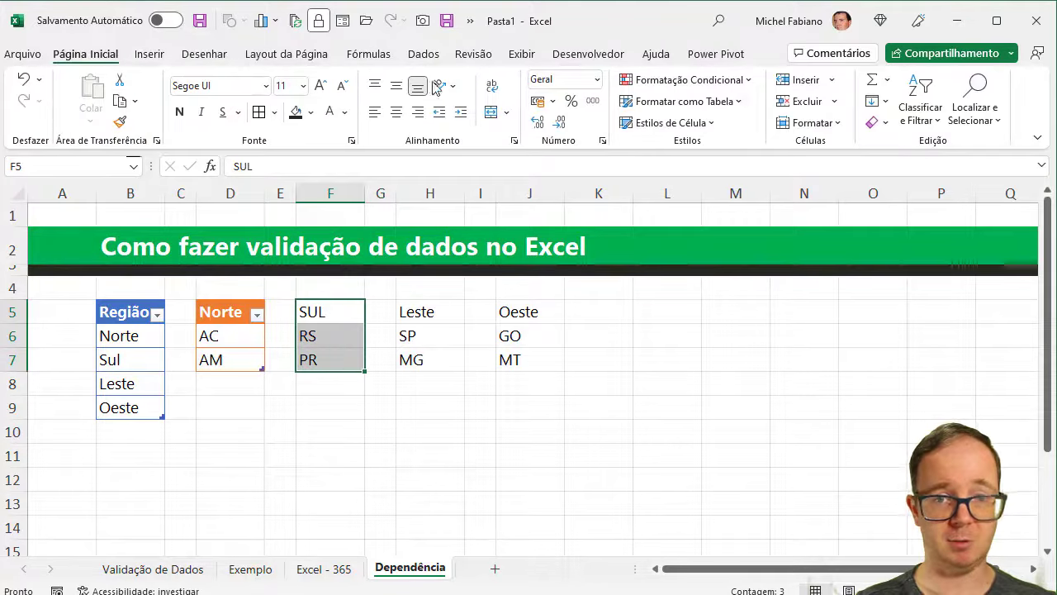
pyautogui.click(710, 103)
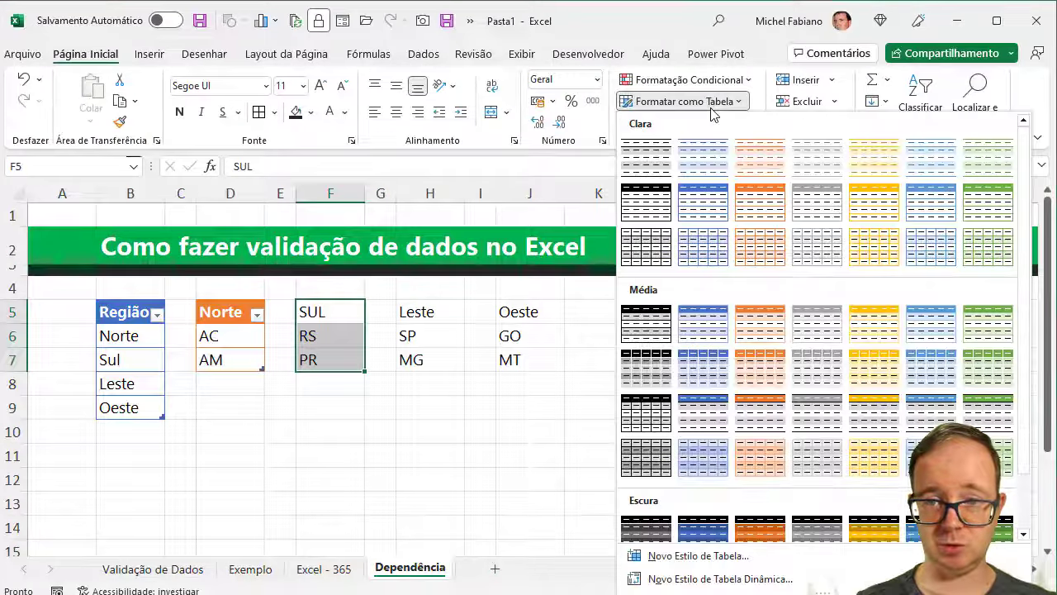
pyautogui.click(822, 194)
pyautogui.click(570, 185)
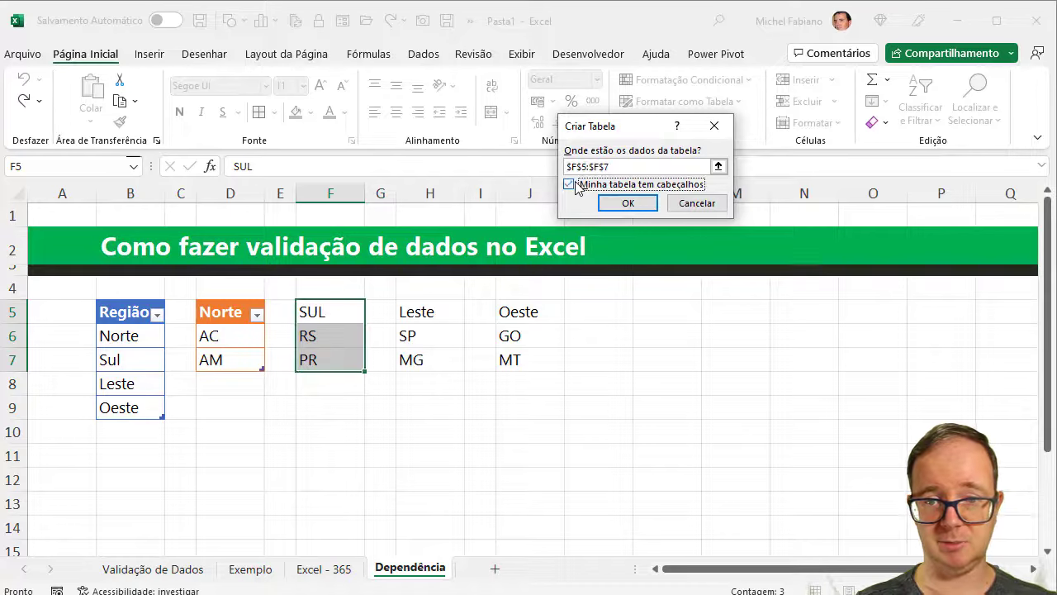
pyautogui.click(627, 203)
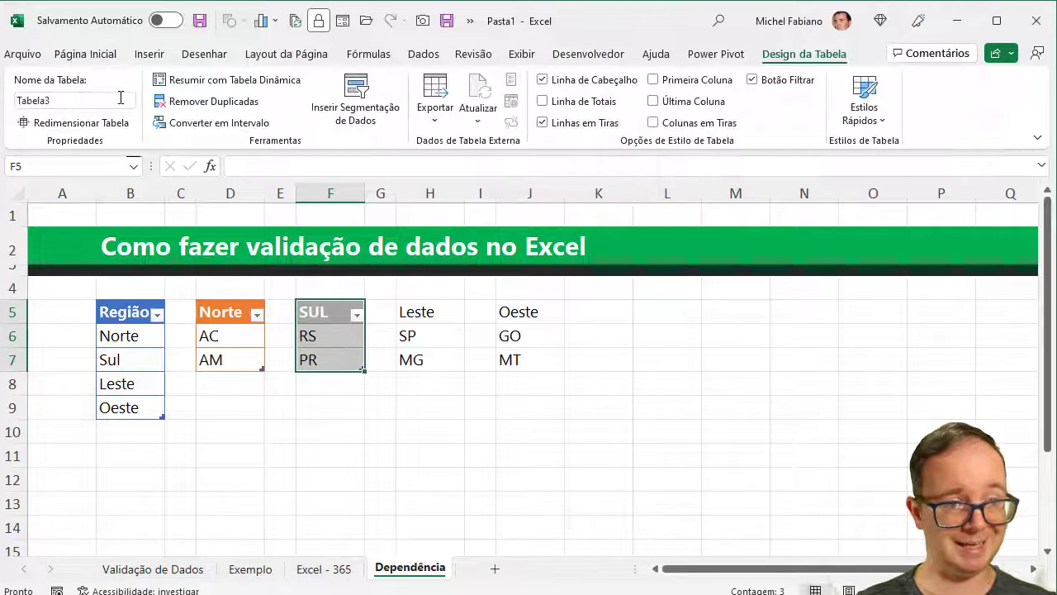
pyautogui.click(123, 102)
pyautogui.write('sul')
pyautogui.press('Return')
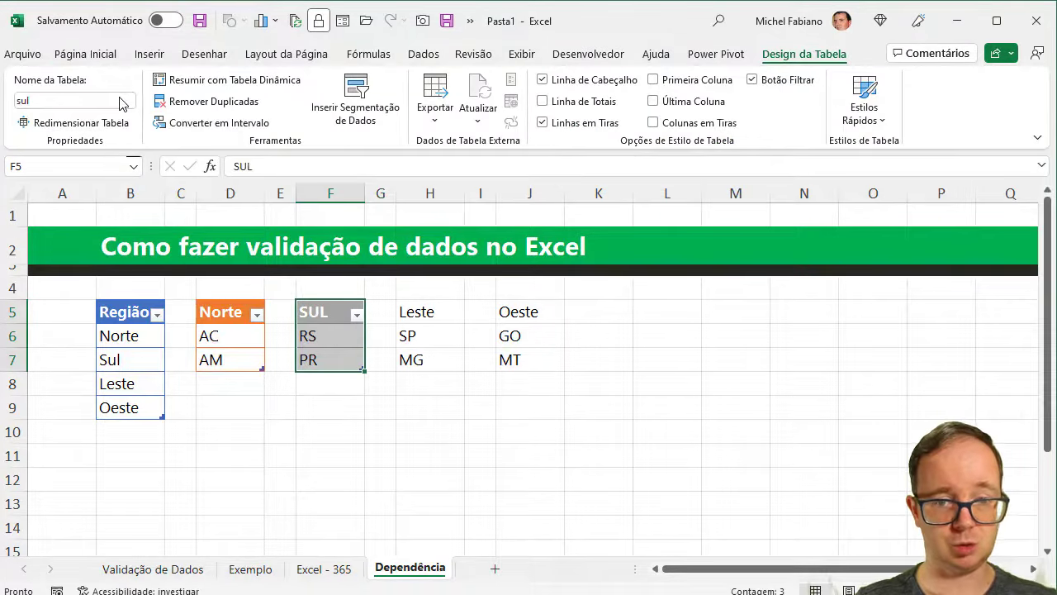
pyautogui.moveTo(417, 312); pyautogui.dragTo(424, 359)
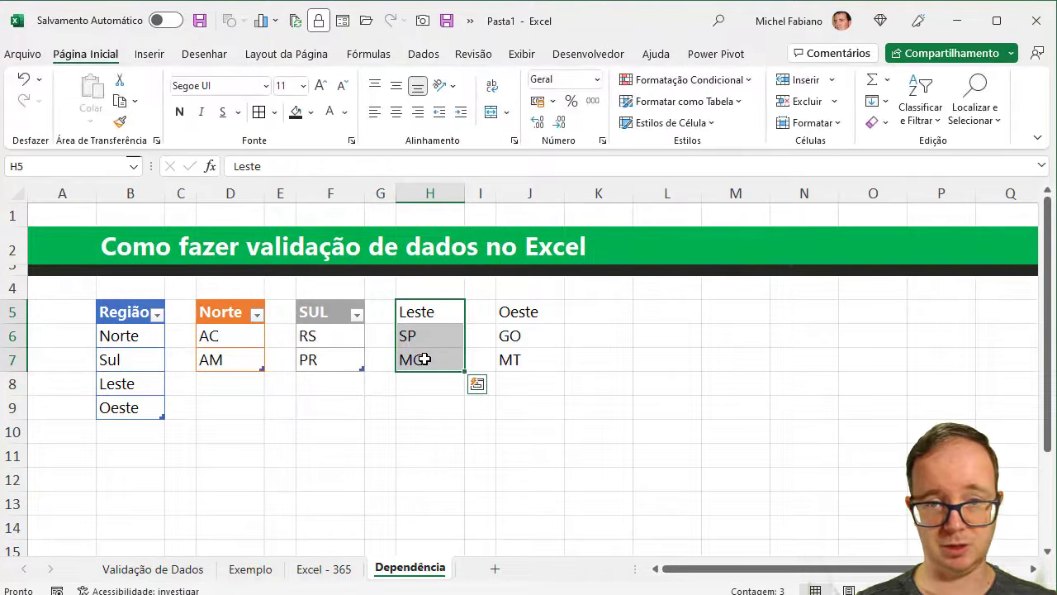
# Format the Leste list H5:H7 as a green header table named leste.
pyautogui.click(701, 102)
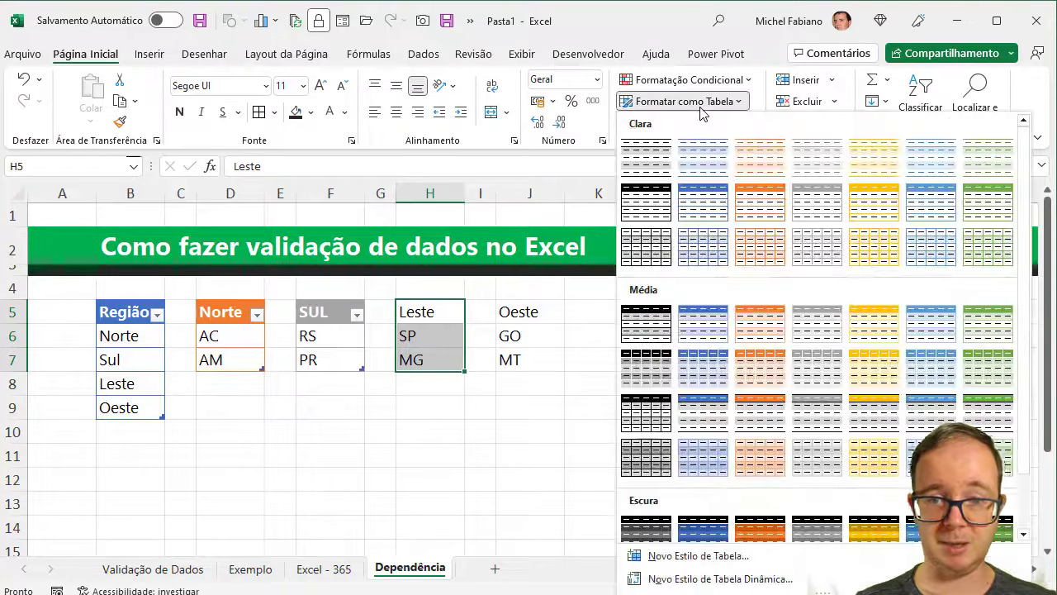
pyautogui.click(1009, 203)
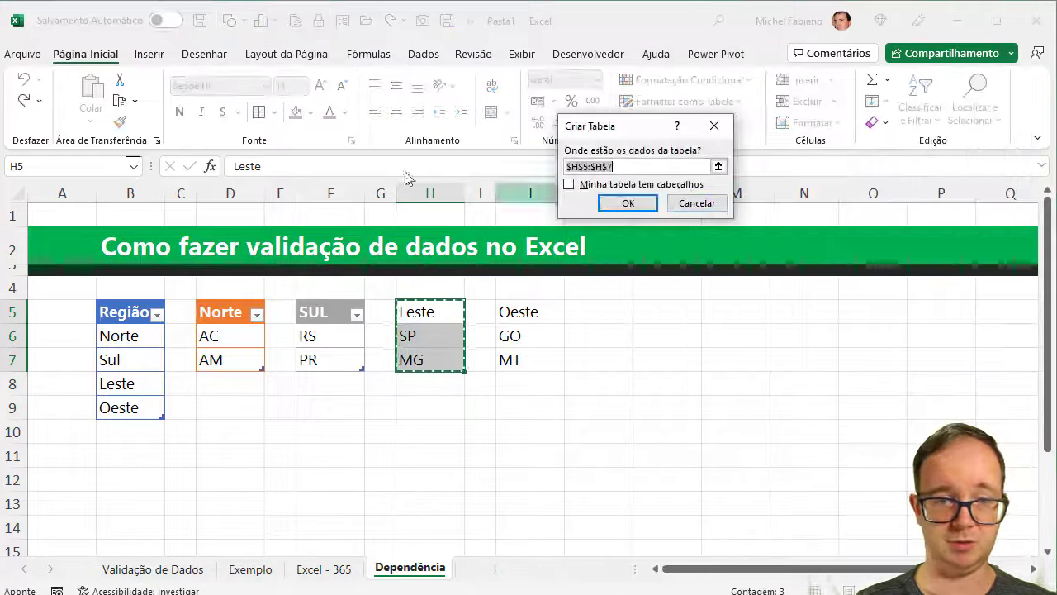
pyautogui.click(662, 185)
pyautogui.click(627, 203)
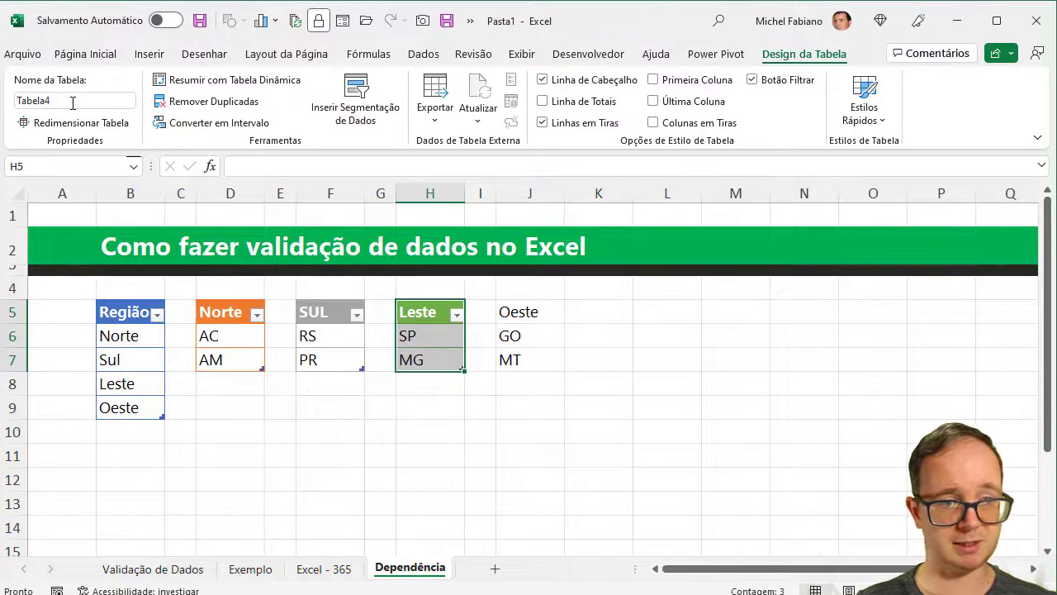
pyautogui.click(72, 101)
pyautogui.write('leste')
pyautogui.press('Return')
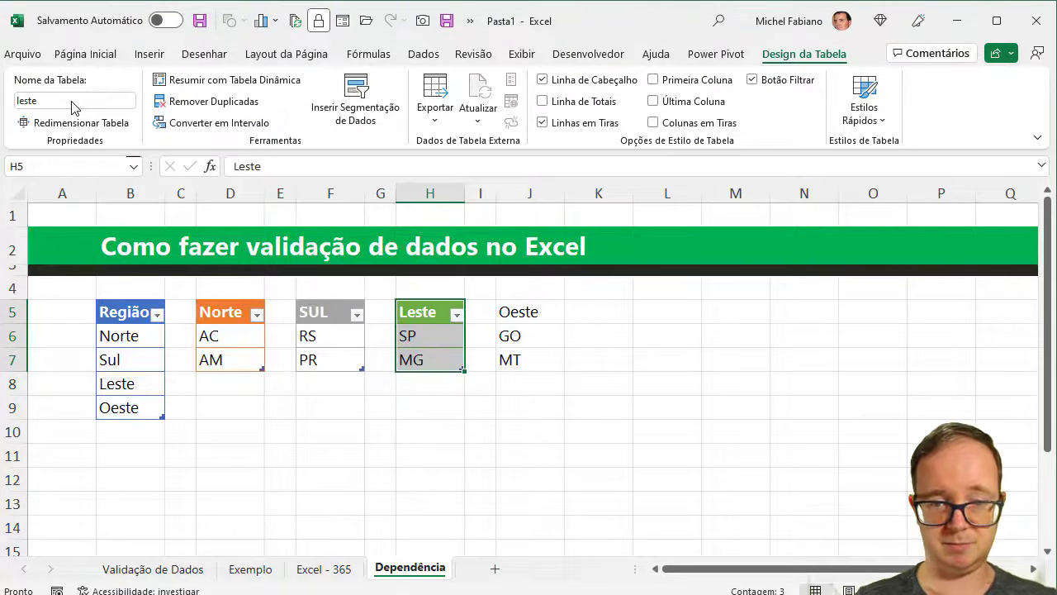
# Format the Oeste list J5:J7 as a gold header table, undoing a stray header edit.
pyautogui.moveTo(513, 309); pyautogui.dragTo(520, 358)
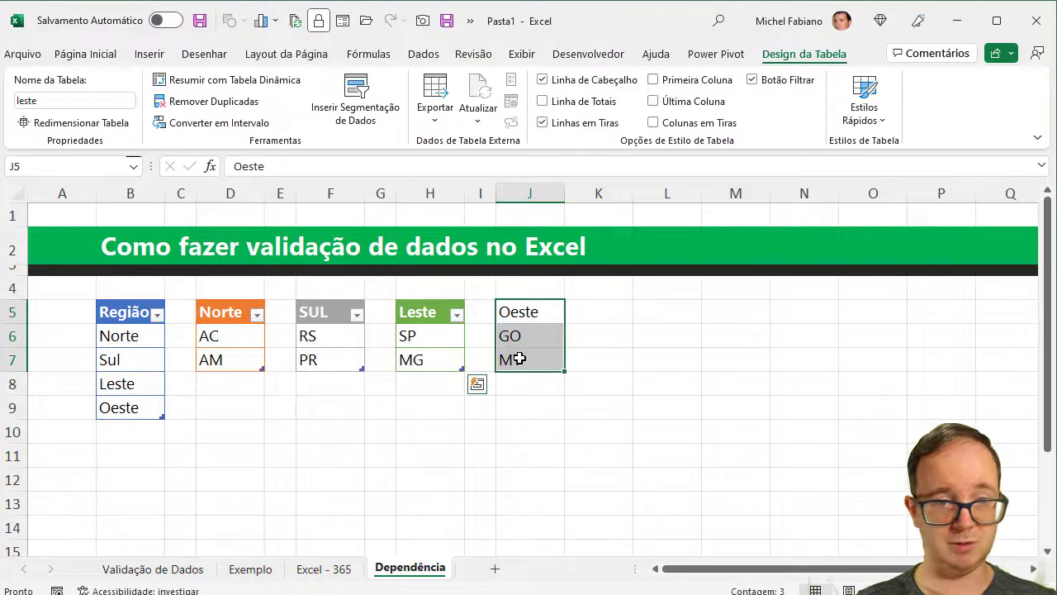
pyautogui.click(731, 102)
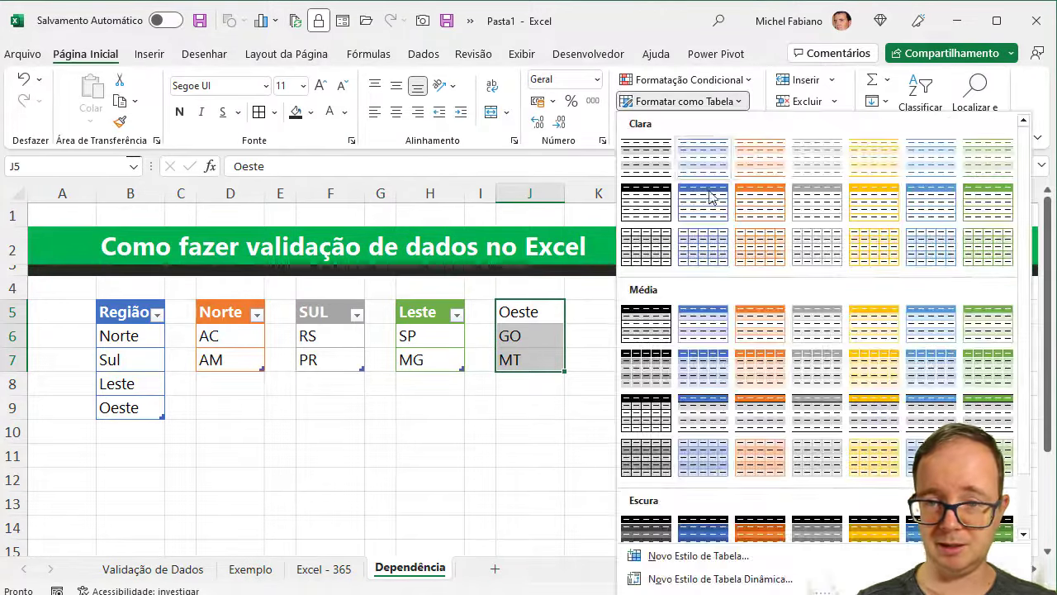
pyautogui.click(885, 208)
pyautogui.click(622, 185)
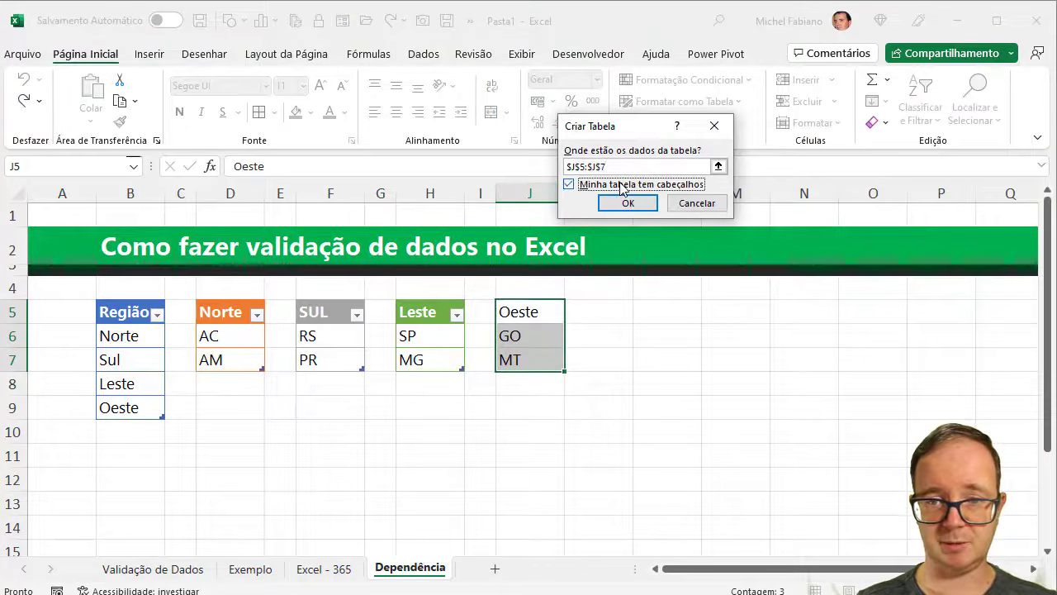
pyautogui.click(628, 203)
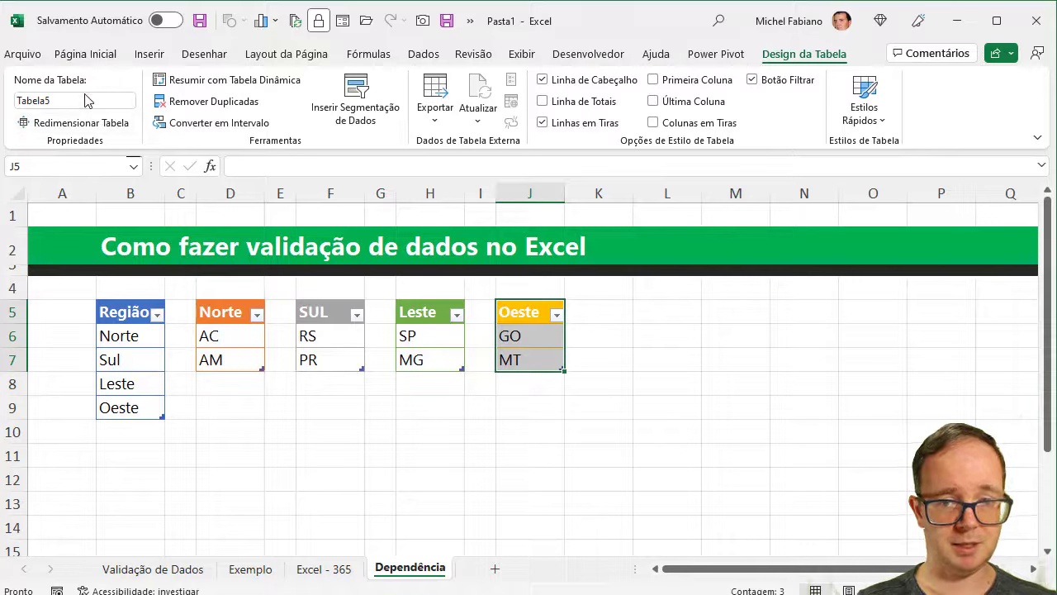
pyautogui.write('oeste')
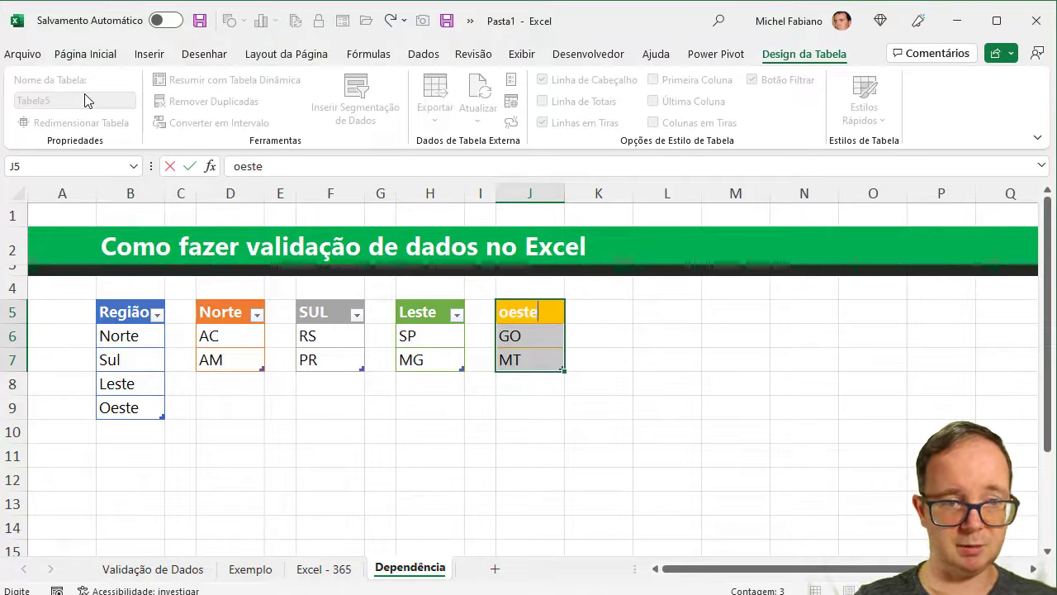
pyautogui.click(630, 334)
pyautogui.hotkey('ctrl', 'z')
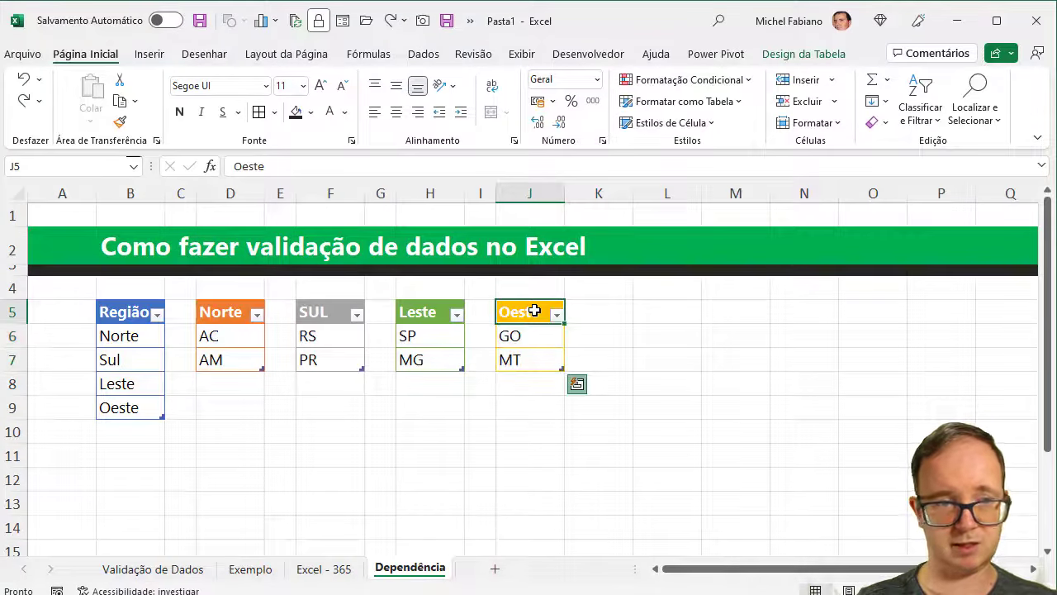
# Rename the Oeste table to oeste in Table Design.
pyautogui.moveTo(534, 309); pyautogui.dragTo(529, 355)
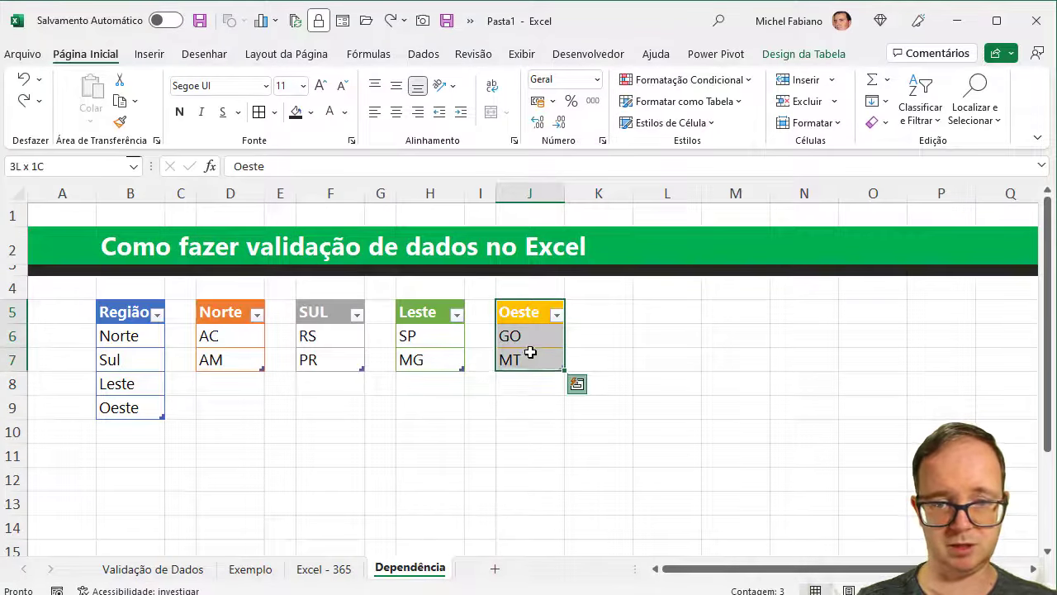
pyautogui.click(826, 53)
pyautogui.click(88, 99)
pyautogui.write('oeste')
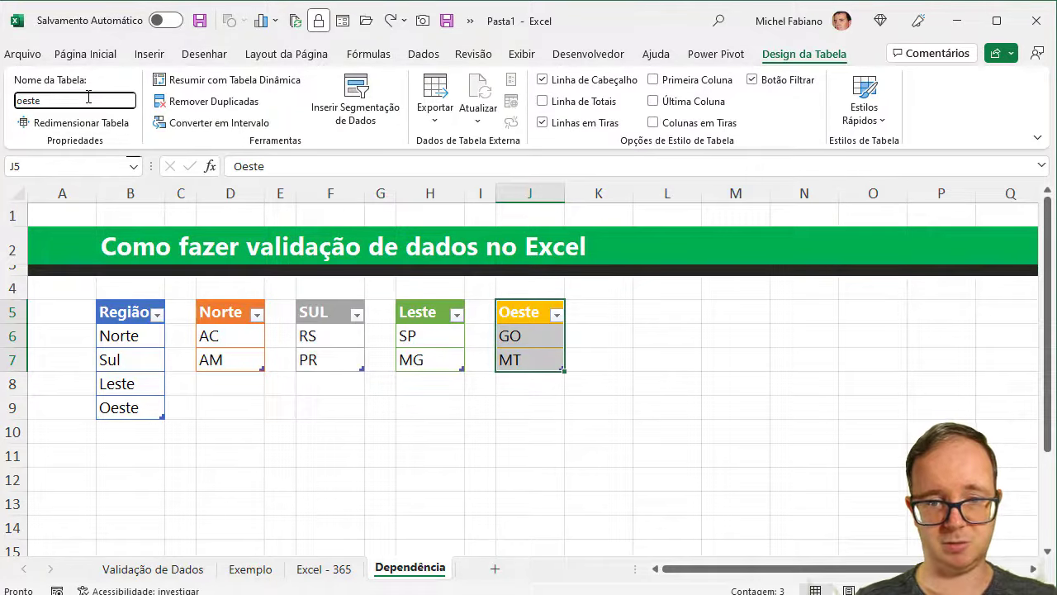
pyautogui.press('Return')
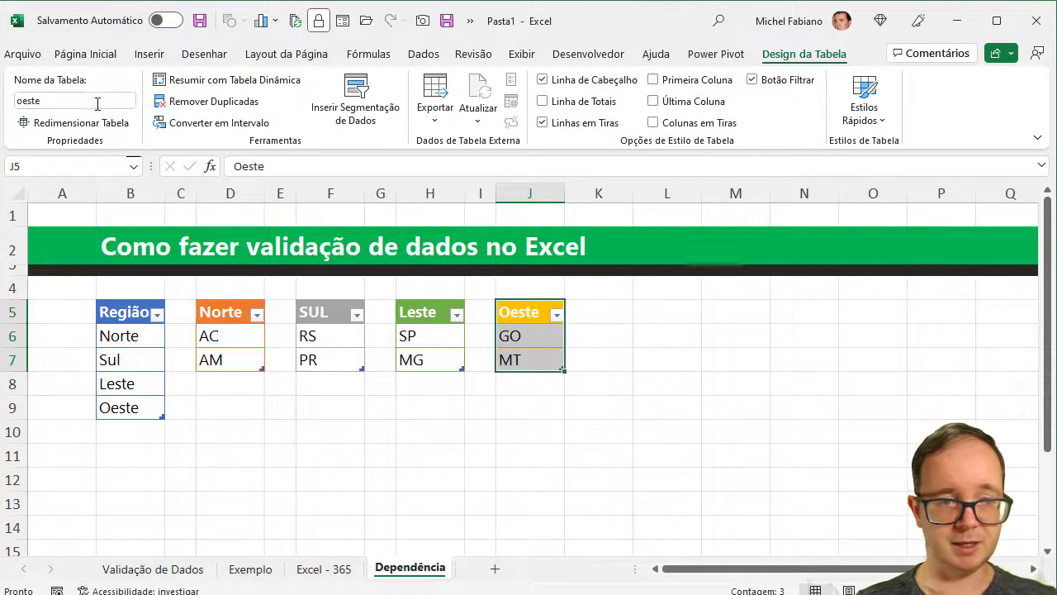
pyautogui.click(597, 321)
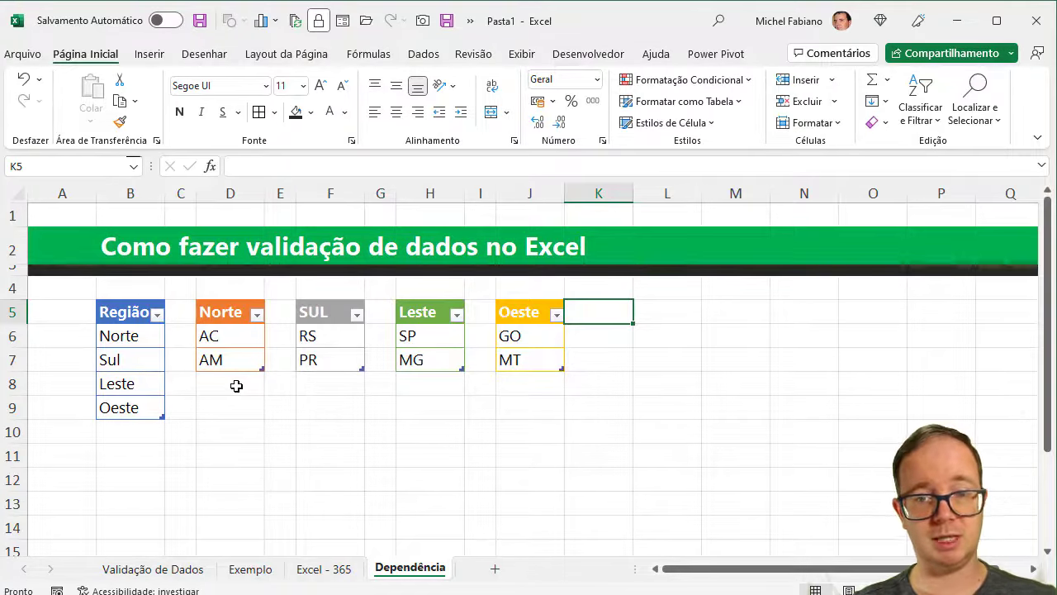
# Enter Região in L5 and Localidade in M5, then select L6 for the dropdown.
pyautogui.click(673, 312)
pyautogui.write('Regiã')
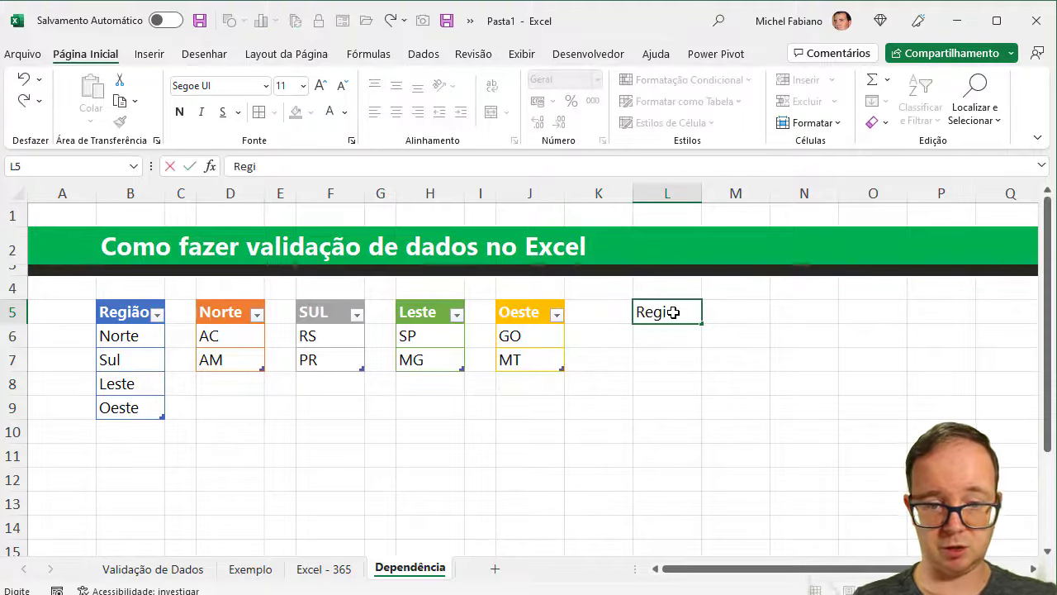
pyautogui.write('o')
pyautogui.press('Return')
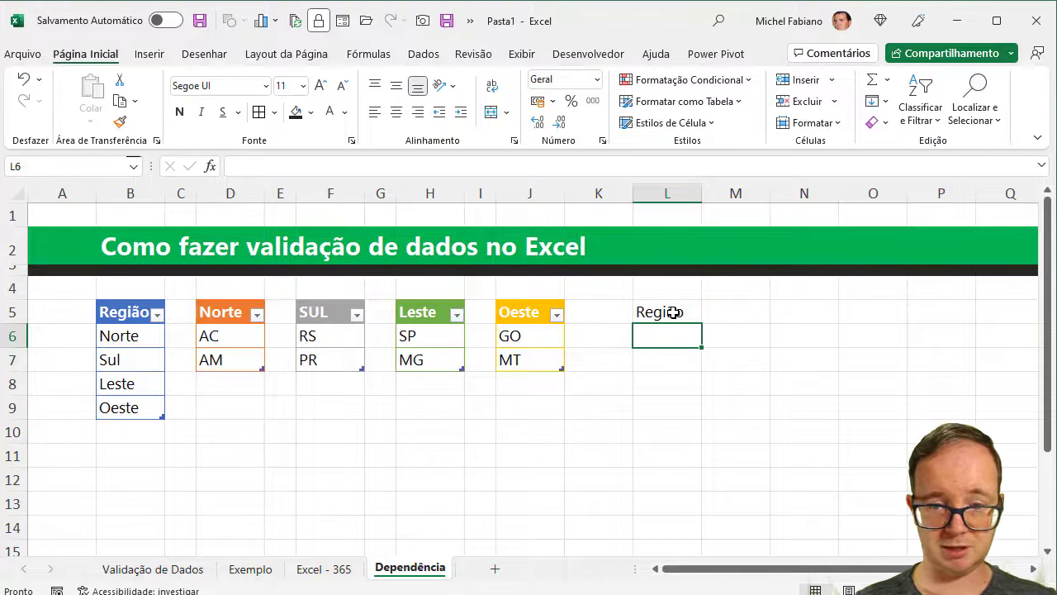
pyautogui.press('Right')
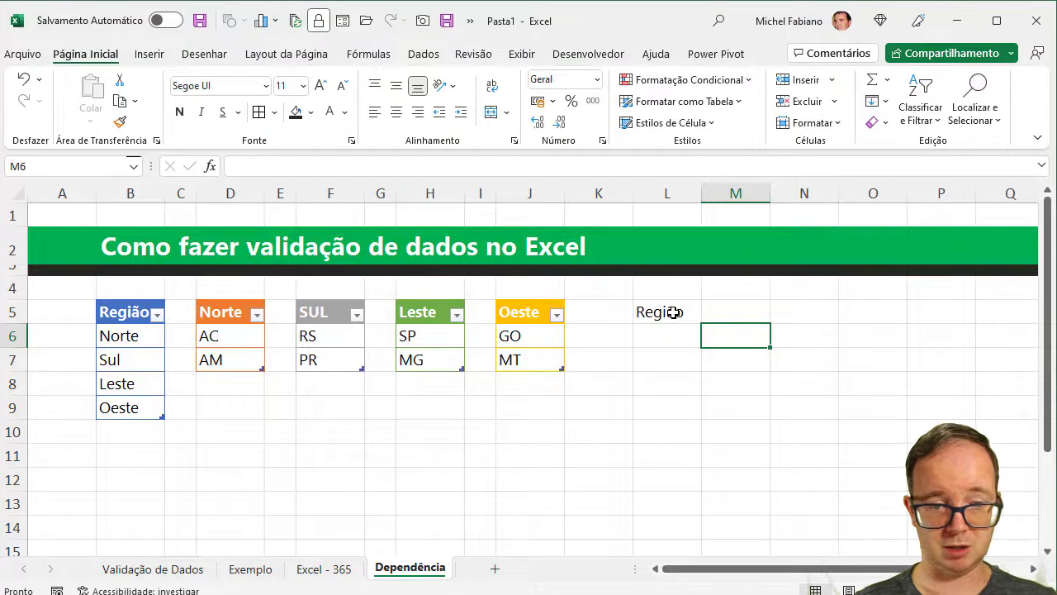
pyautogui.press('Up')
pyautogui.write('L')
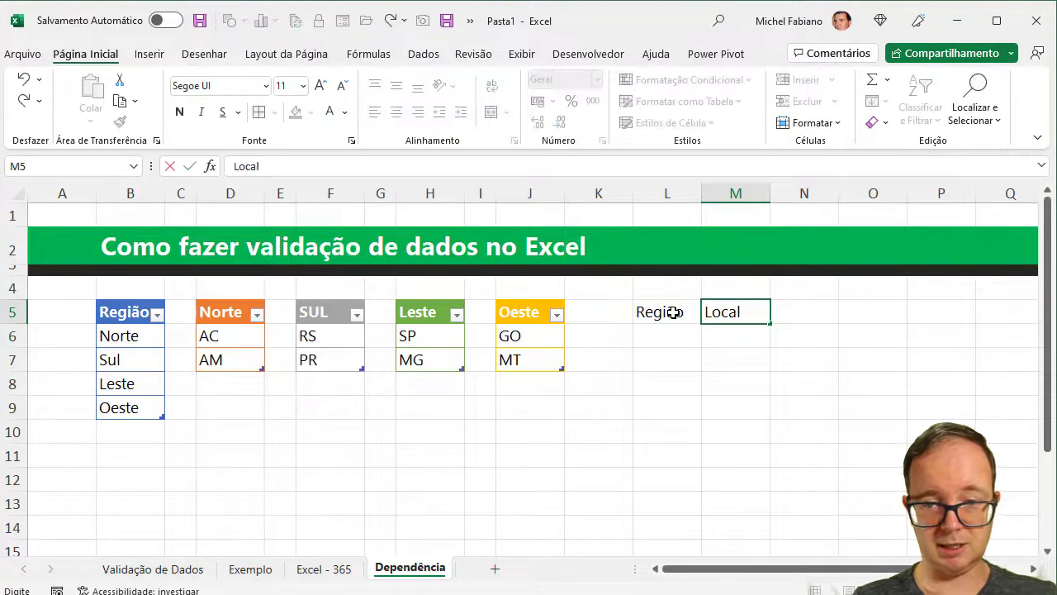
pyautogui.press('Return')
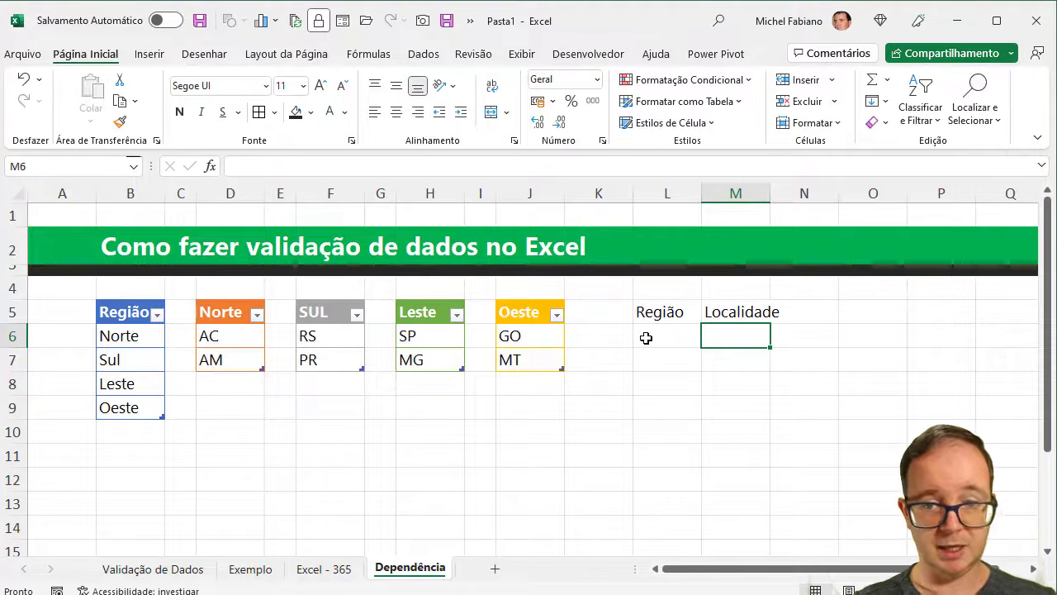
pyautogui.click(645, 338)
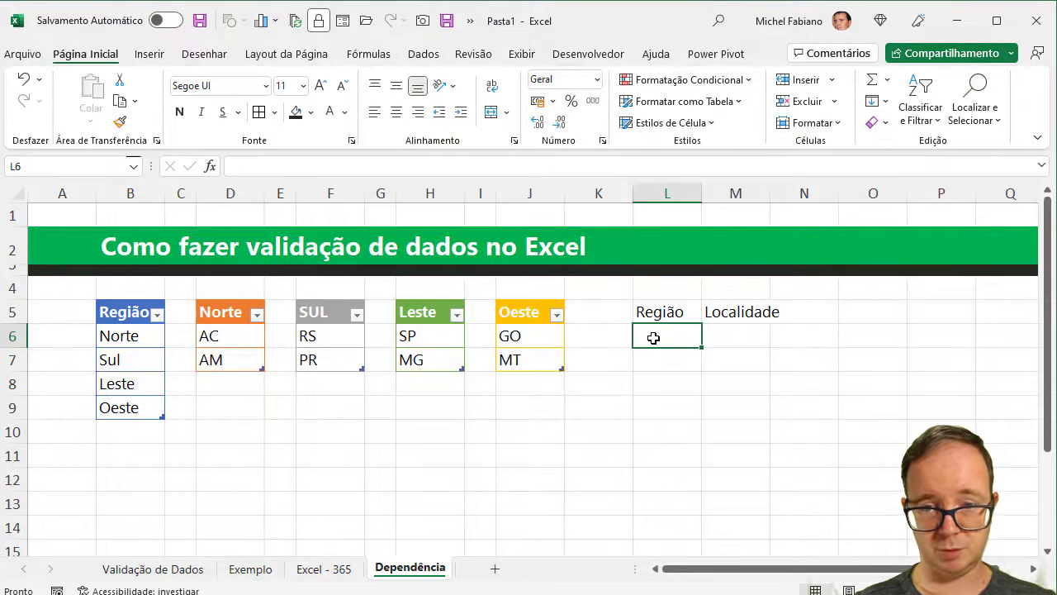
# Give L6 a Lista validation with source =indireto("regiao"), fixing the formula error by quoting regiao.
pyautogui.click(423, 54)
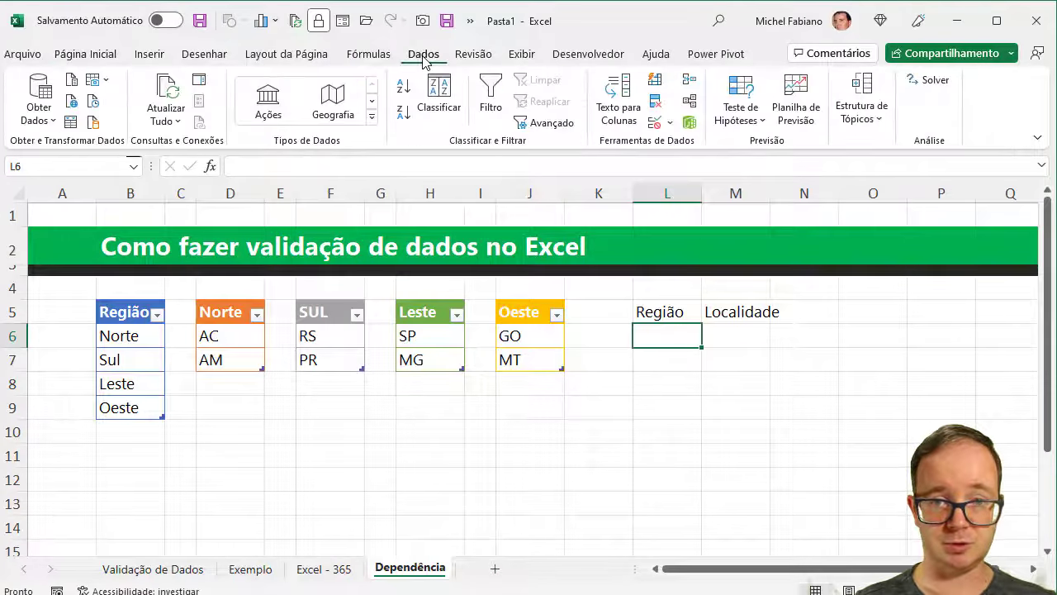
pyautogui.click(672, 124)
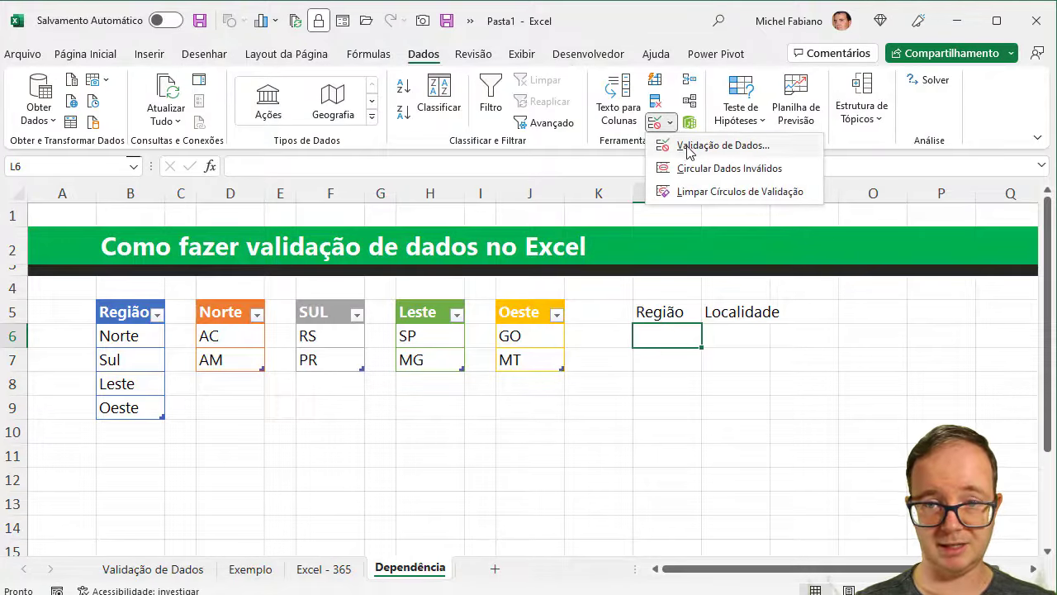
pyautogui.click(692, 147)
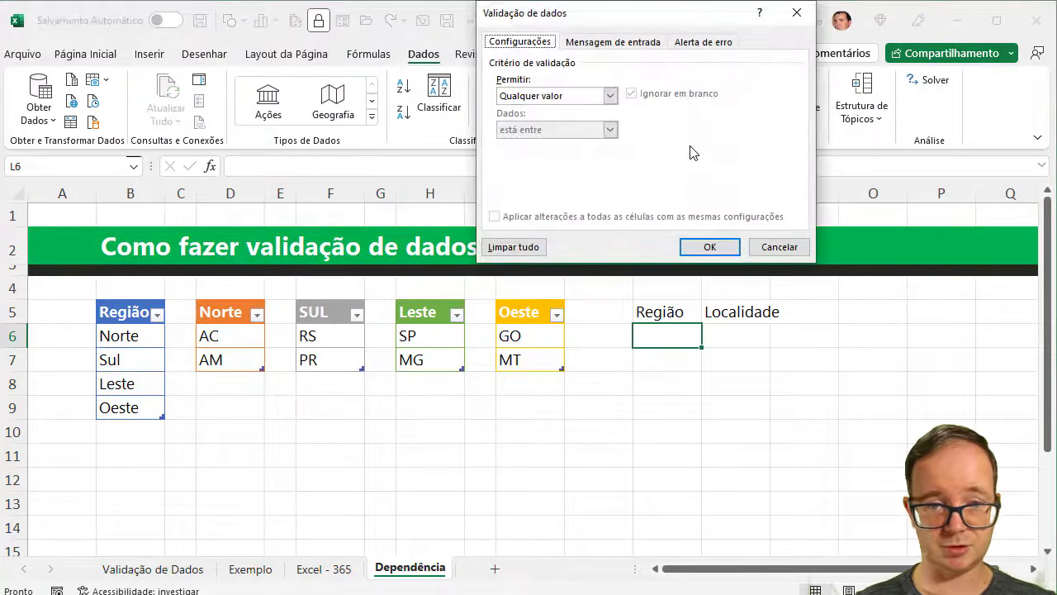
pyautogui.click(610, 96)
pyautogui.click(545, 139)
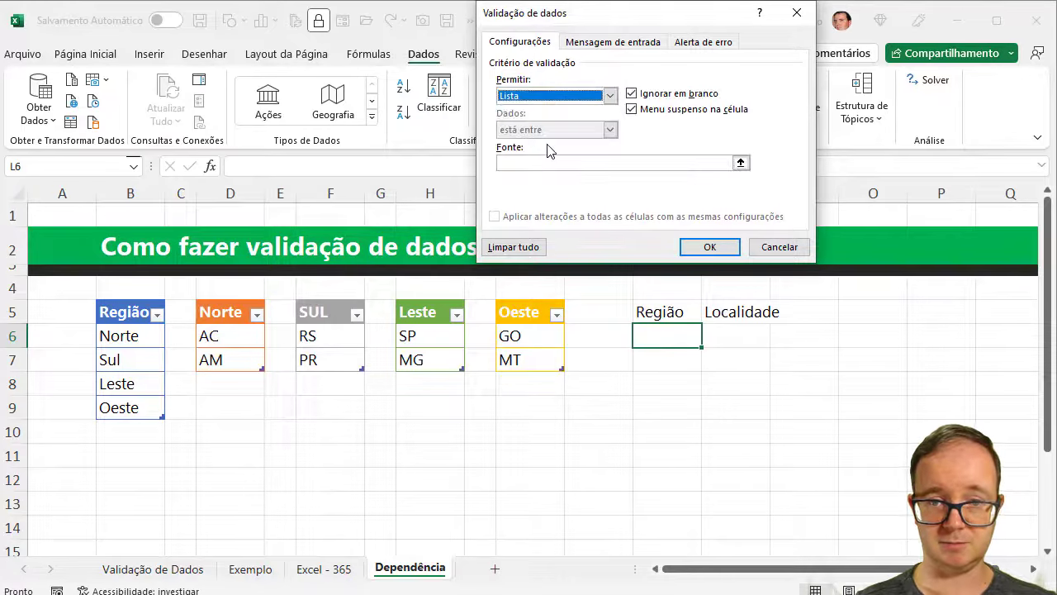
pyautogui.click(534, 161)
pyautogui.write('=indireto')
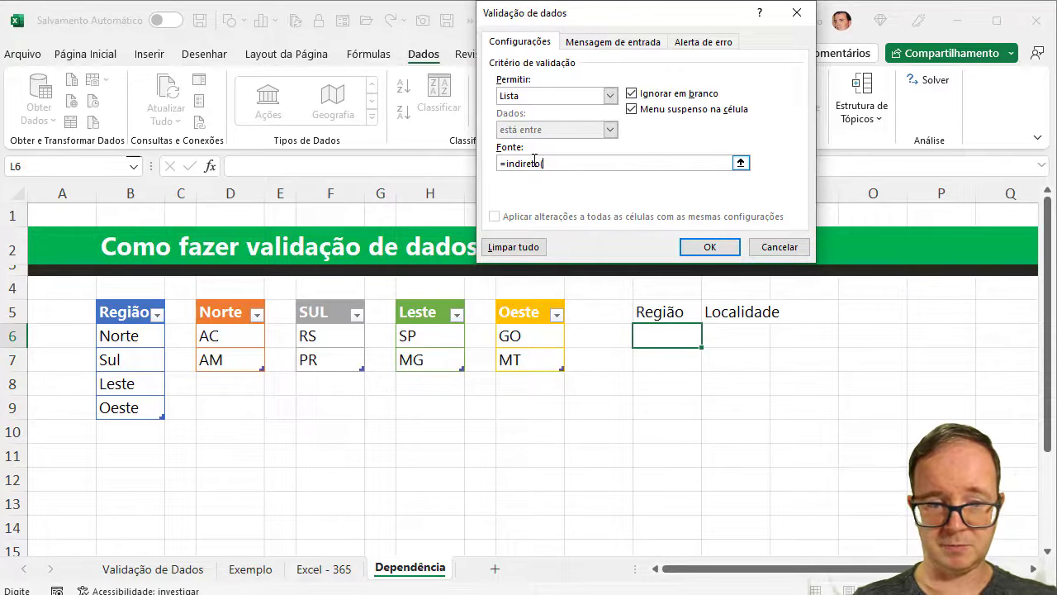
pyautogui.write('(regiao')
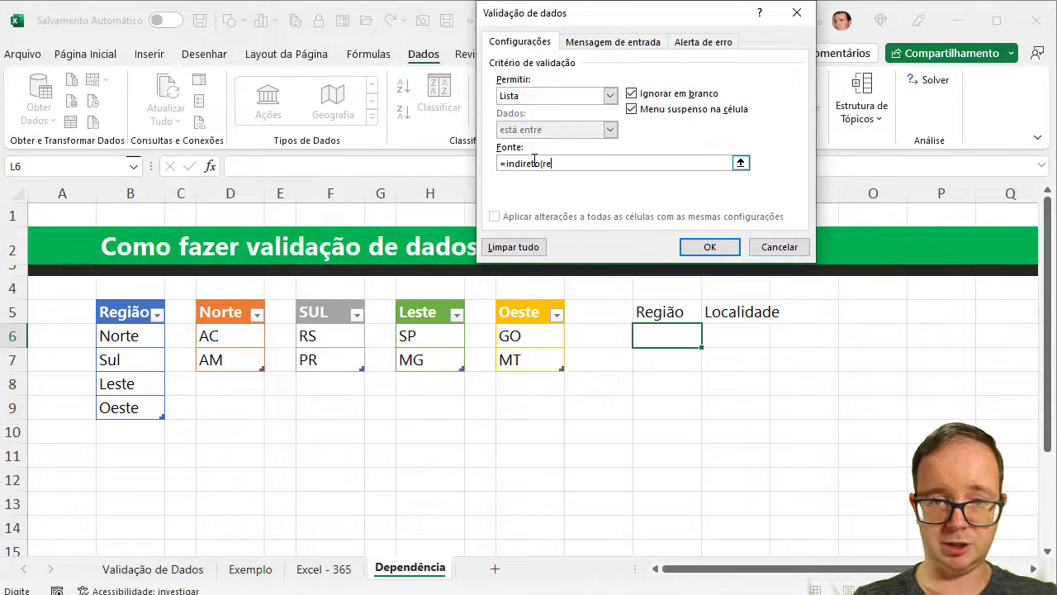
pyautogui.click(710, 247)
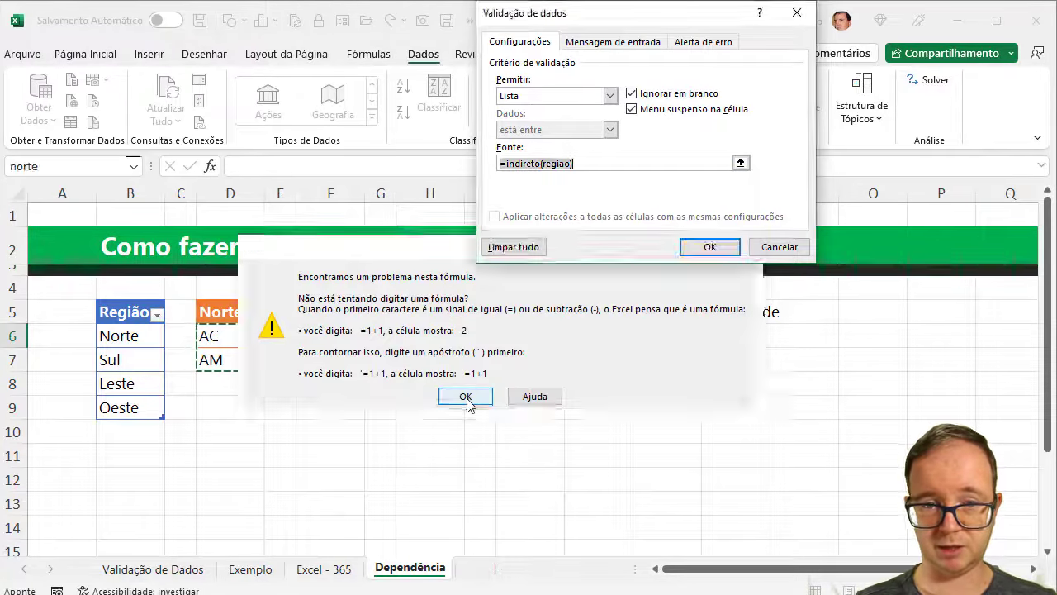
pyautogui.click(466, 396)
pyautogui.click(542, 164)
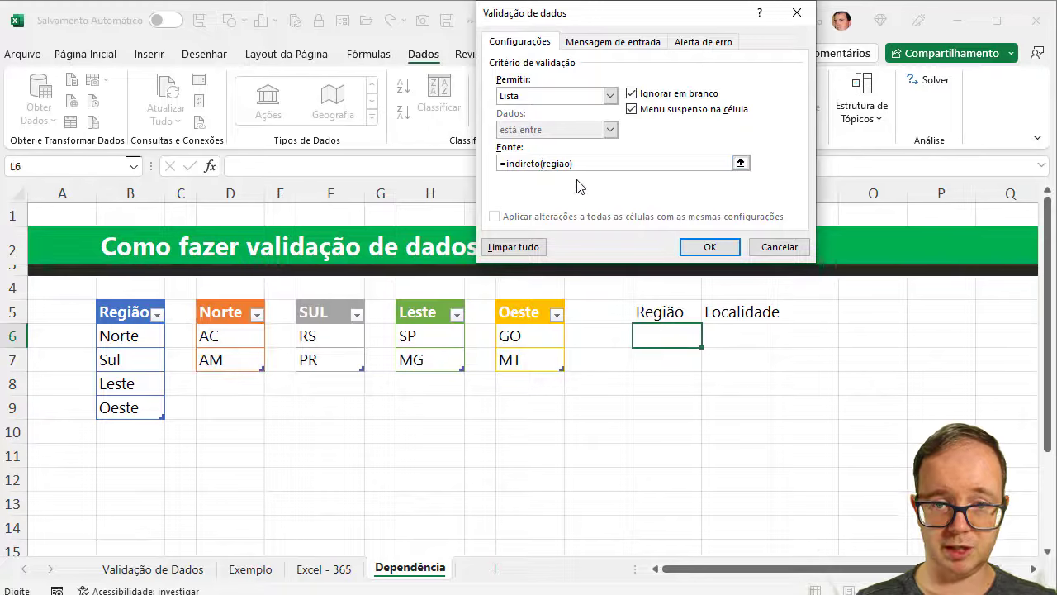
pyautogui.write('"')
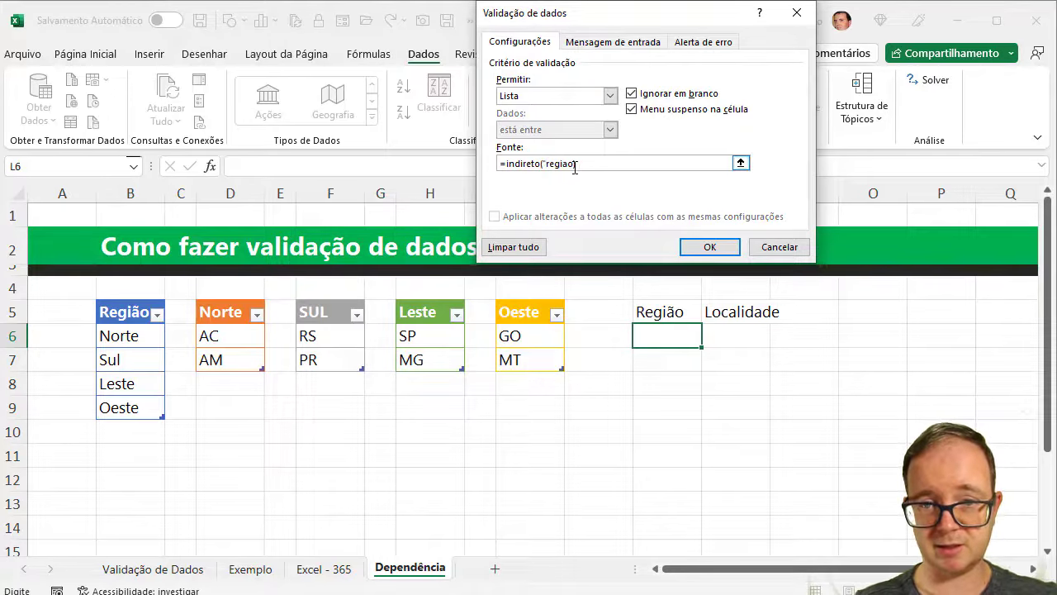
pyautogui.write(')')
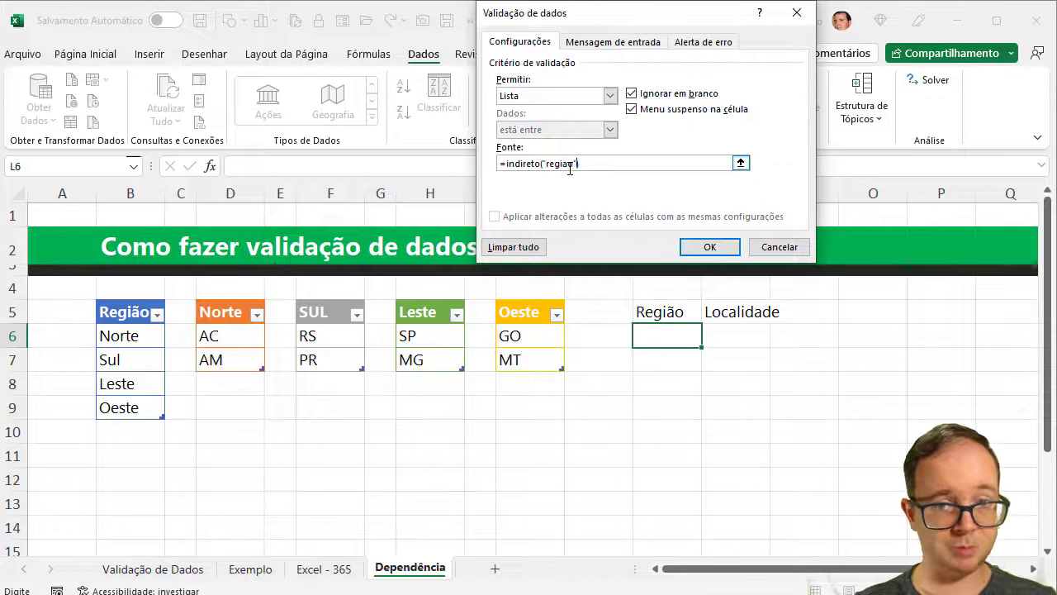
# Confirm L6's region list, add Centro below Oeste in the Região table, and check it appears.
pyautogui.click(704, 246)
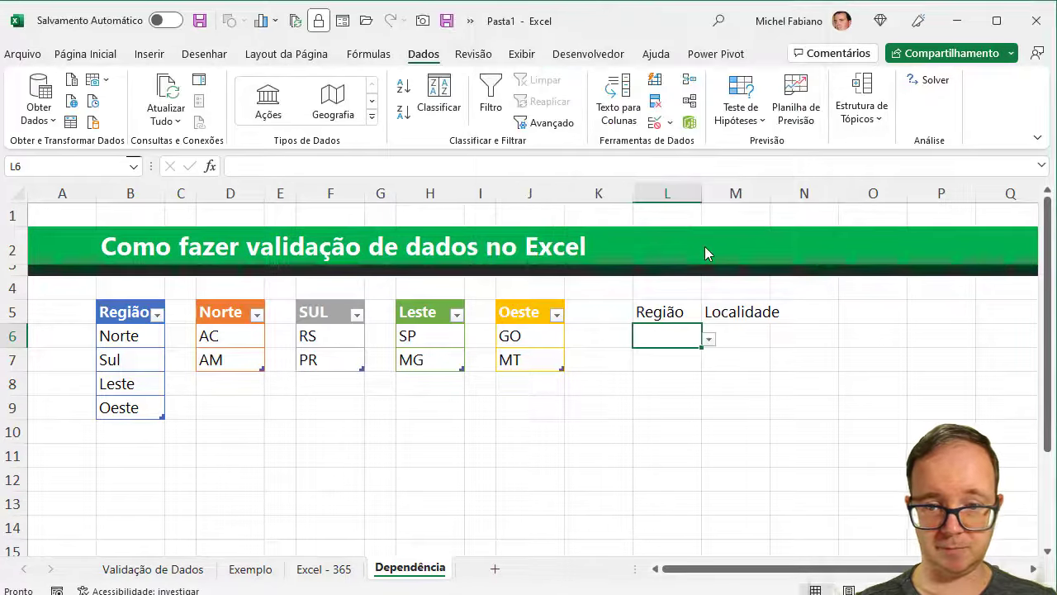
pyautogui.click(710, 340)
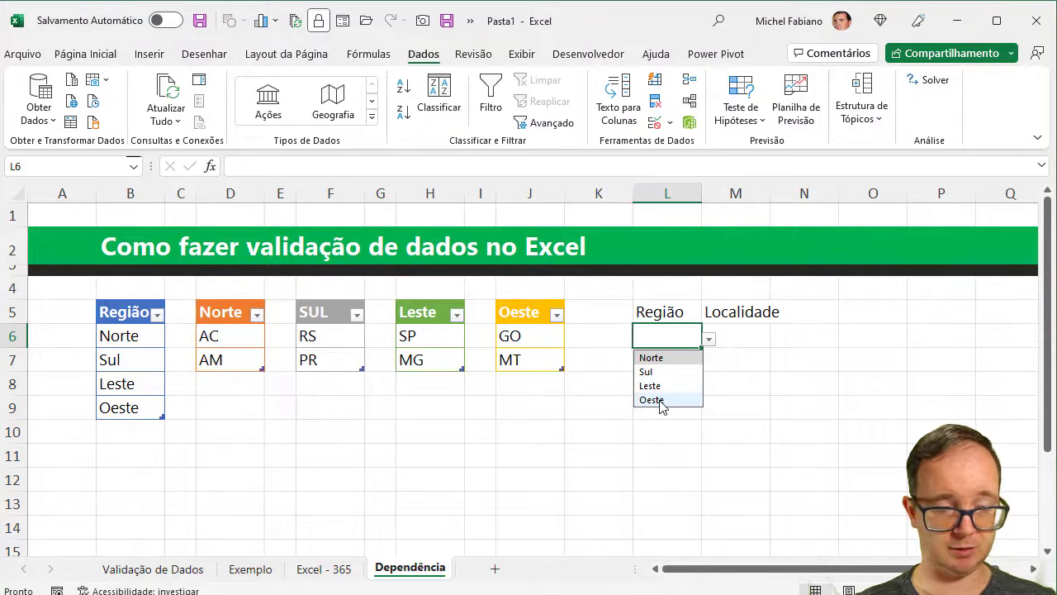
pyautogui.click(124, 432)
pyautogui.write('Centro')
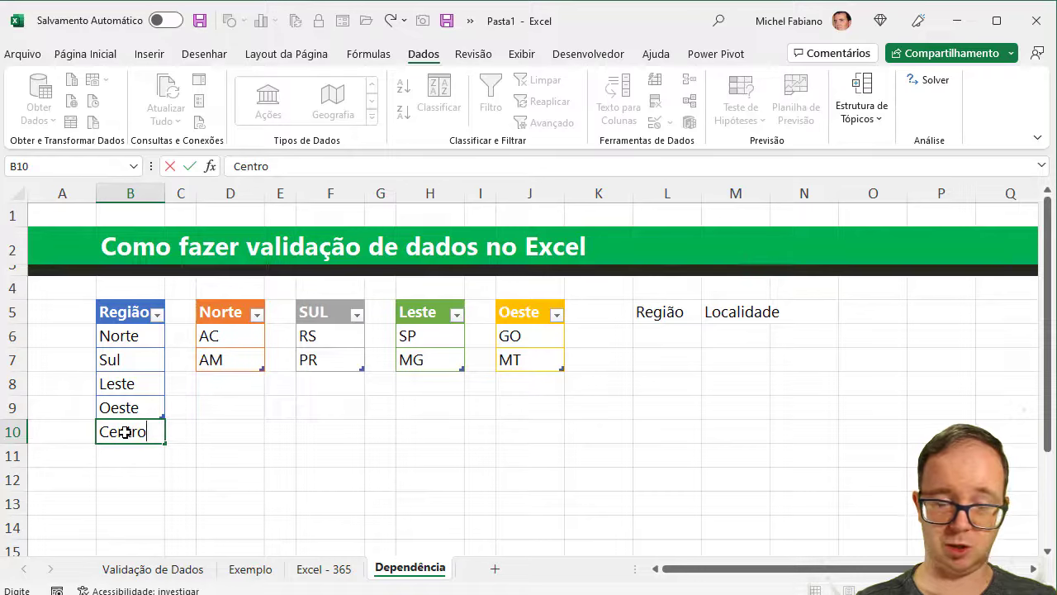
pyautogui.press('Return')
pyautogui.click(664, 337)
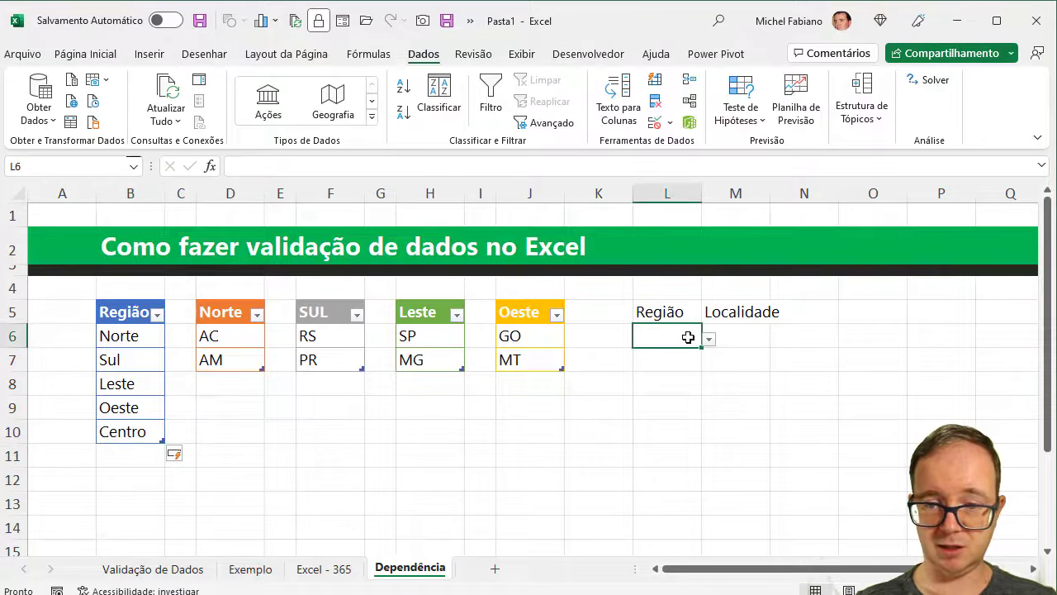
pyautogui.click(709, 339)
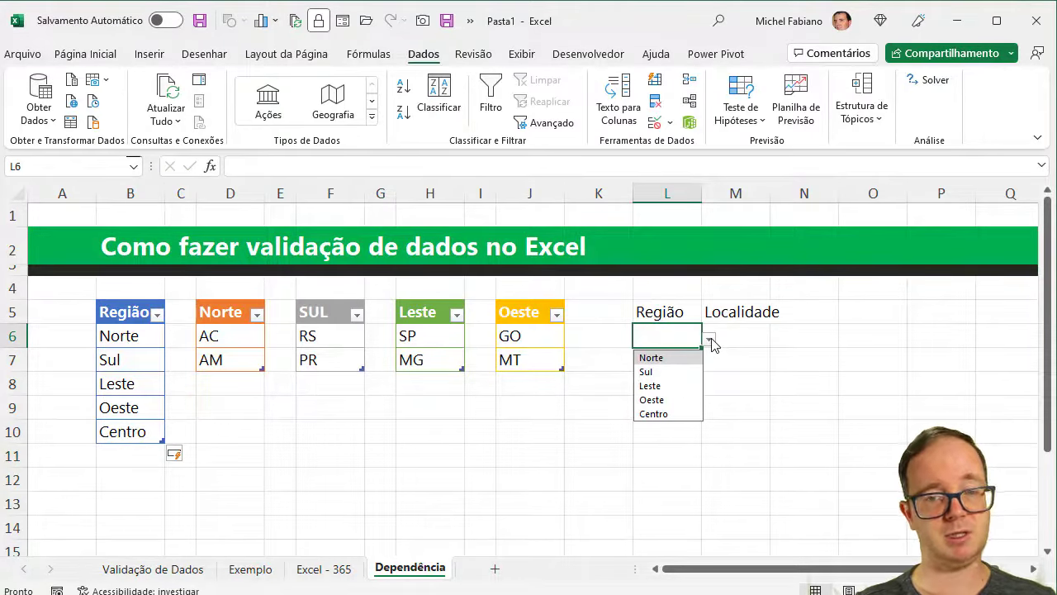
# Choose Norte as the region in L6, then select the Localidade cell M6.
pyautogui.rightClick(736, 337)
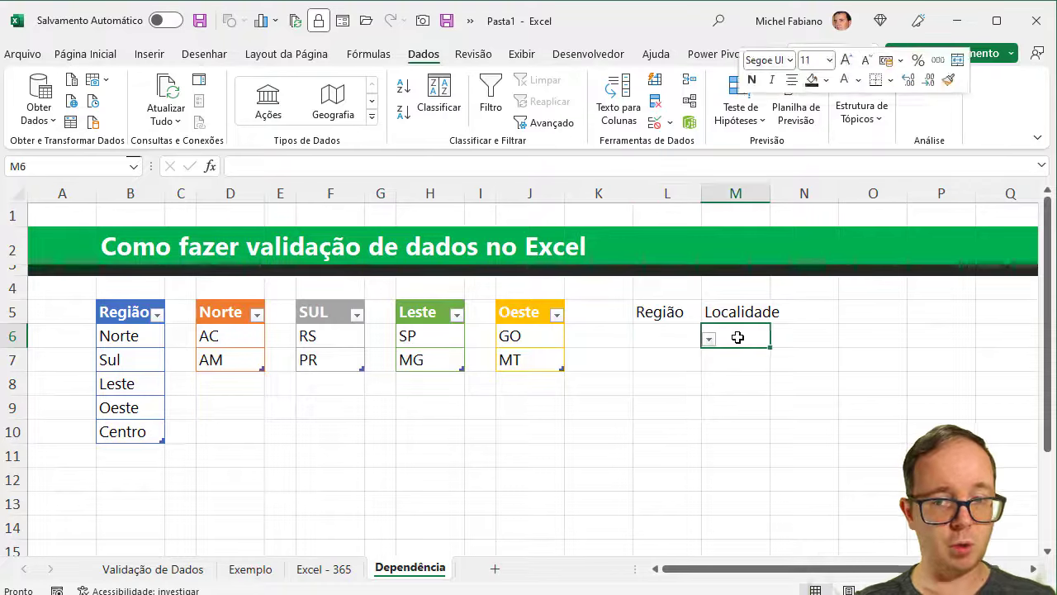
pyautogui.click(723, 337)
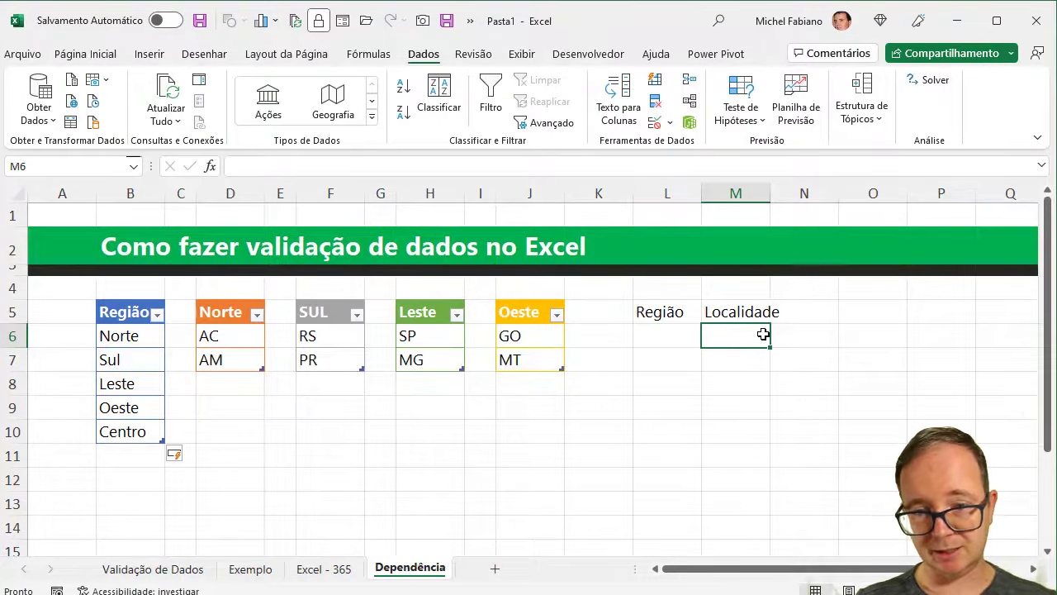
pyautogui.click(666, 339)
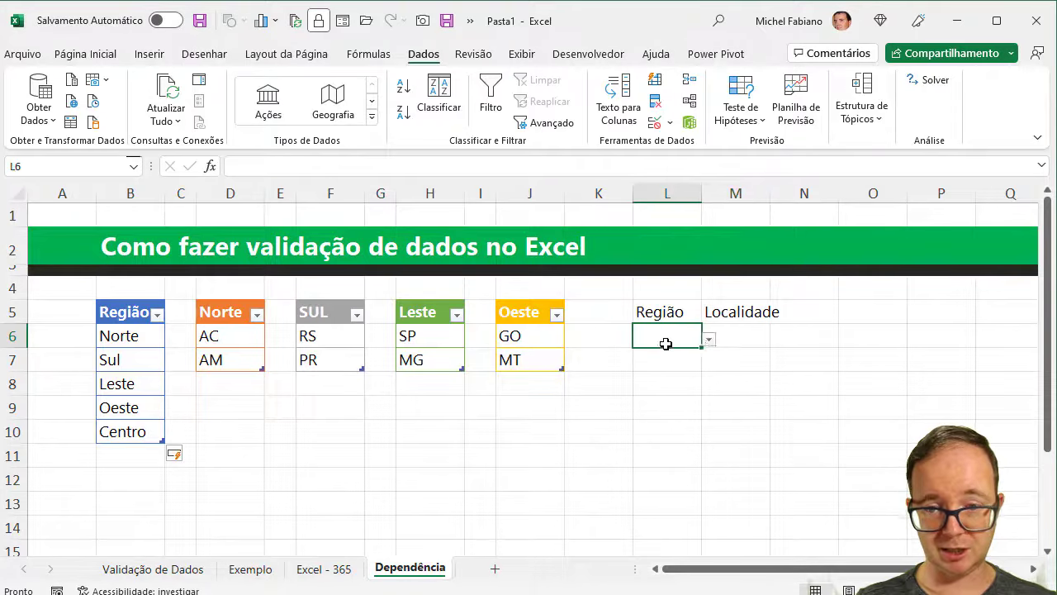
pyautogui.click(708, 339)
pyautogui.click(670, 356)
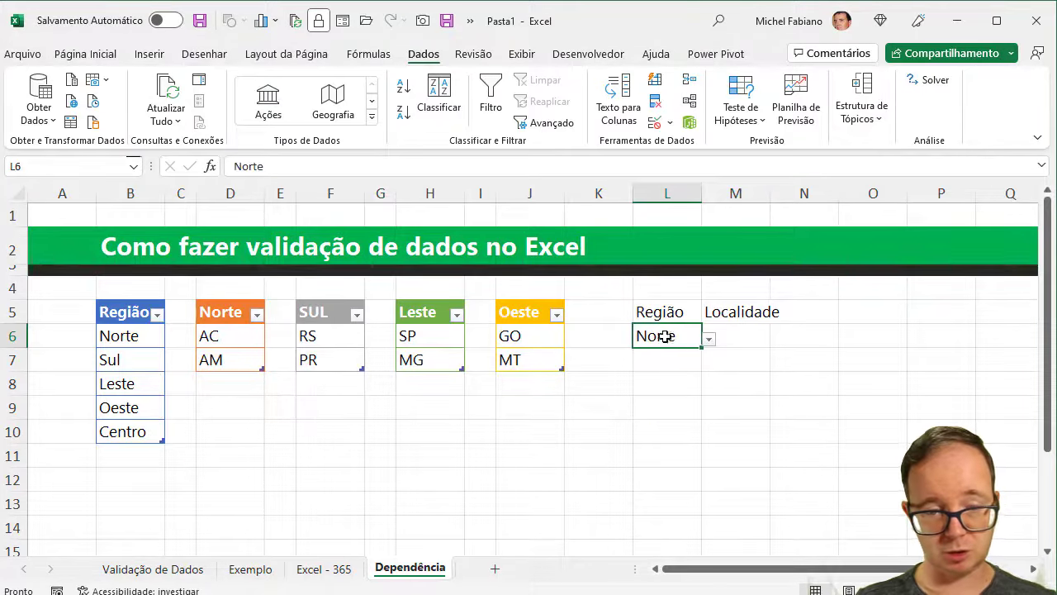
pyautogui.click(754, 328)
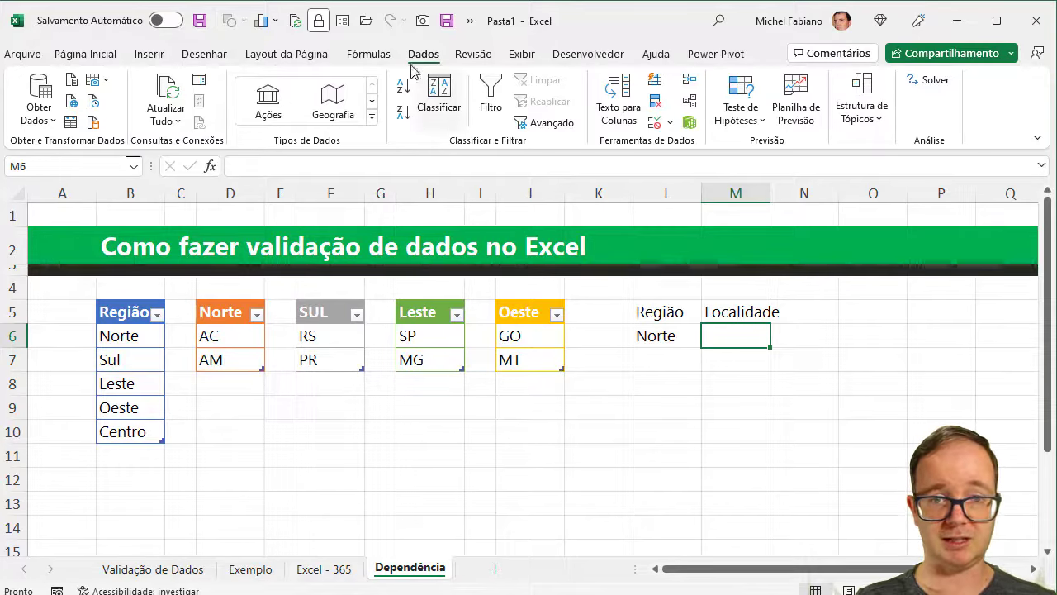
# Give M6 a Lista validation sourced from =indireto(L6) with a relative reference, then check Norte's choices.
pyautogui.click(669, 122)
pyautogui.click(685, 147)
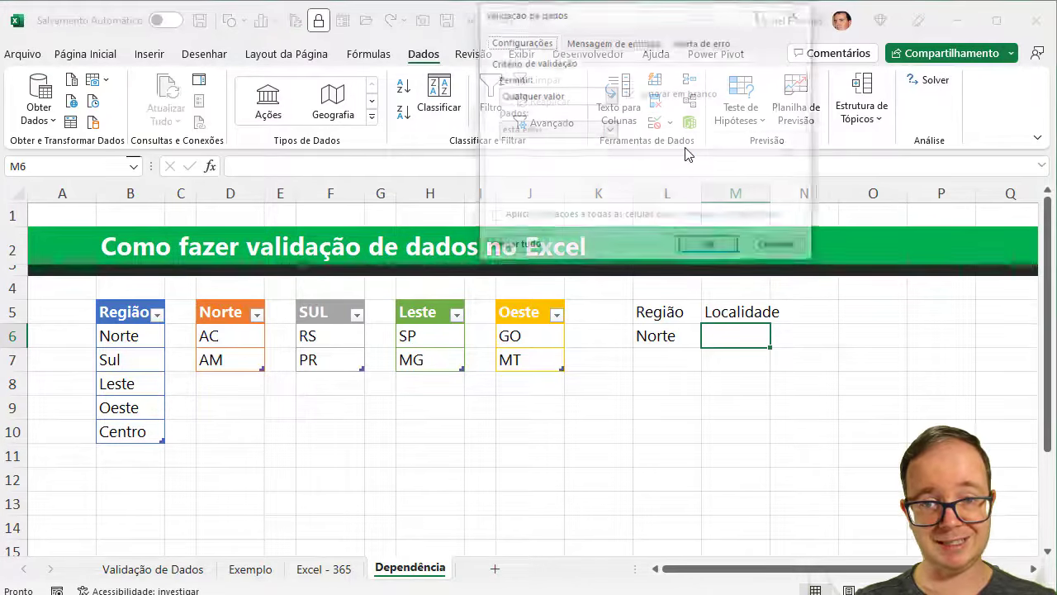
pyautogui.click(609, 96)
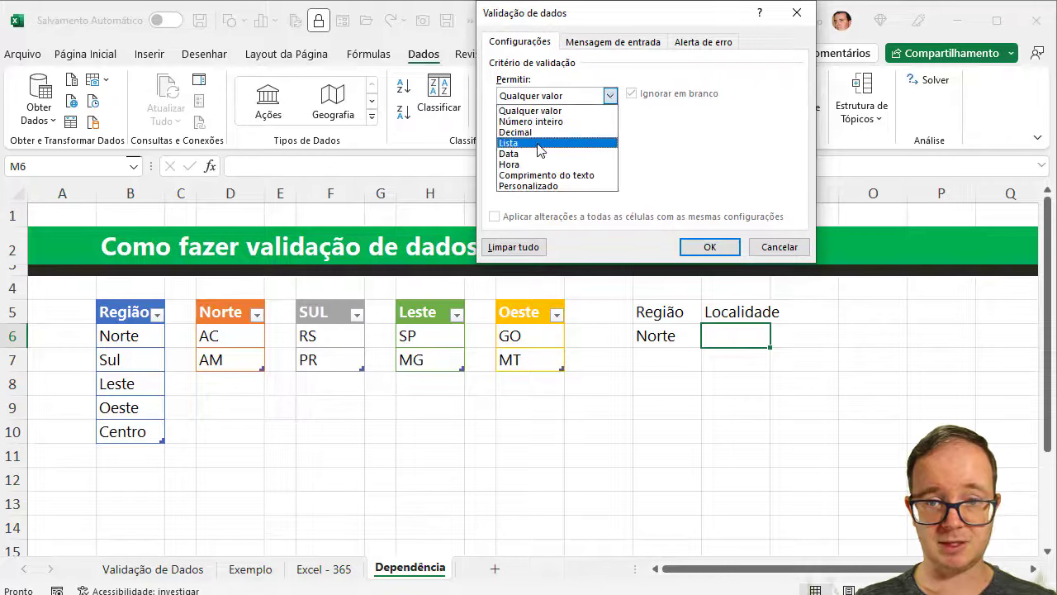
pyautogui.click(541, 142)
pyautogui.click(542, 162)
pyautogui.write('=indireto(')
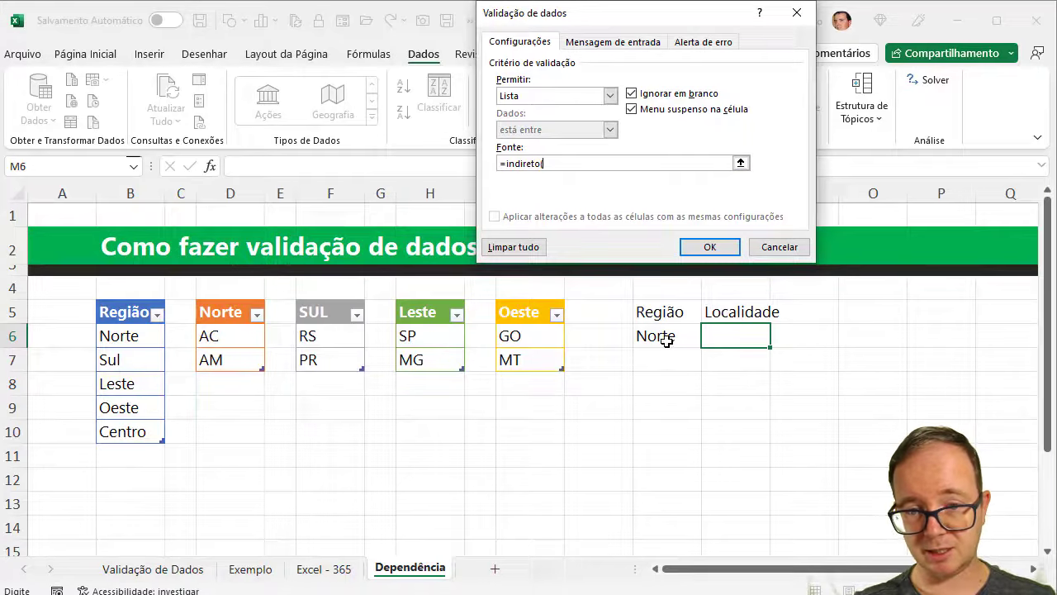
pyautogui.click(666, 339)
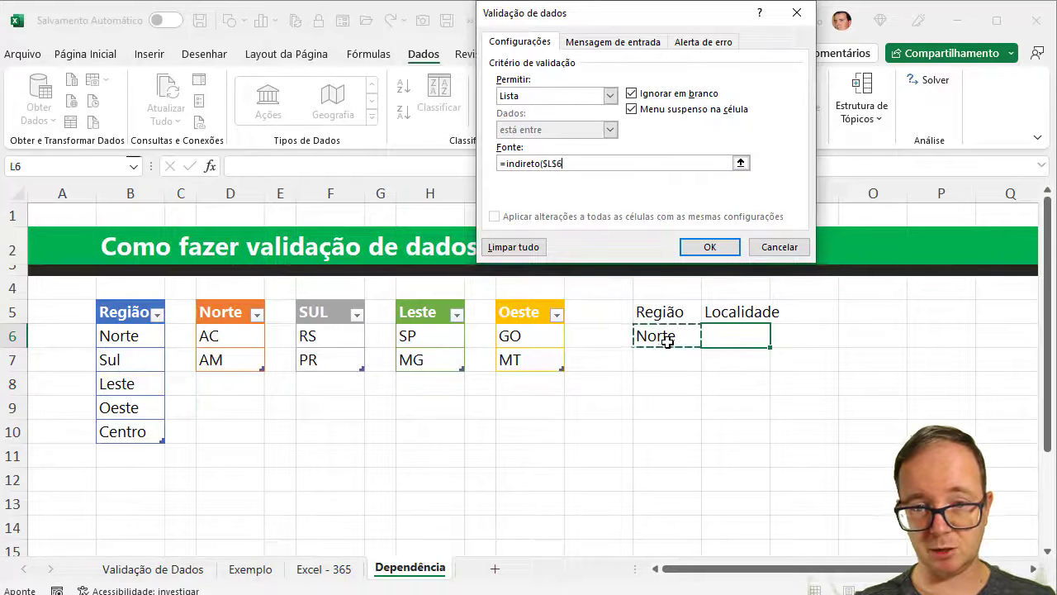
pyautogui.press('F4')
pyautogui.press('F4')
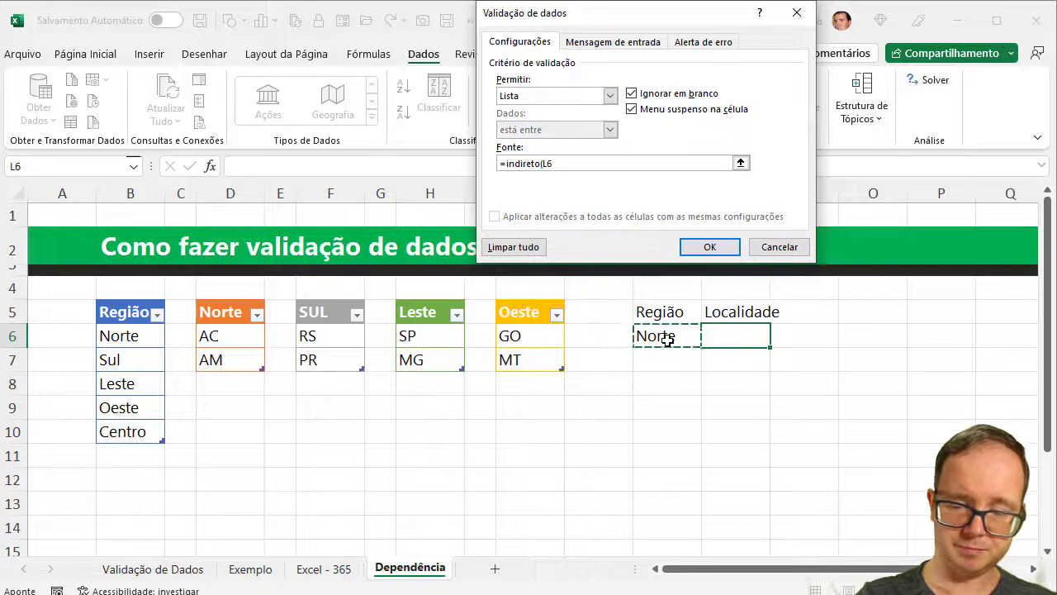
pyautogui.press('F4')
pyautogui.write(')')
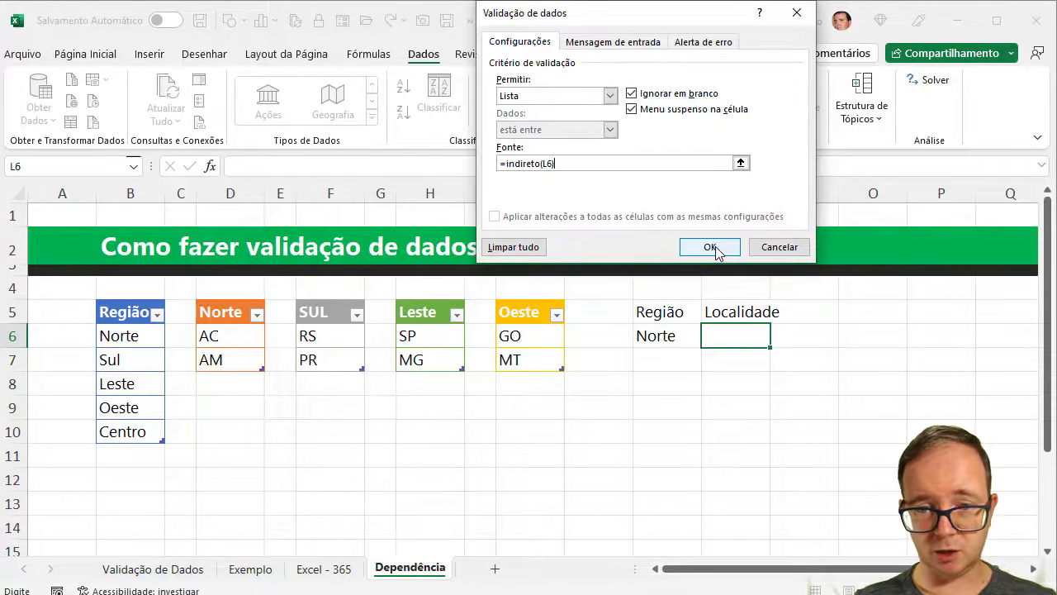
pyautogui.click(710, 247)
pyautogui.click(778, 339)
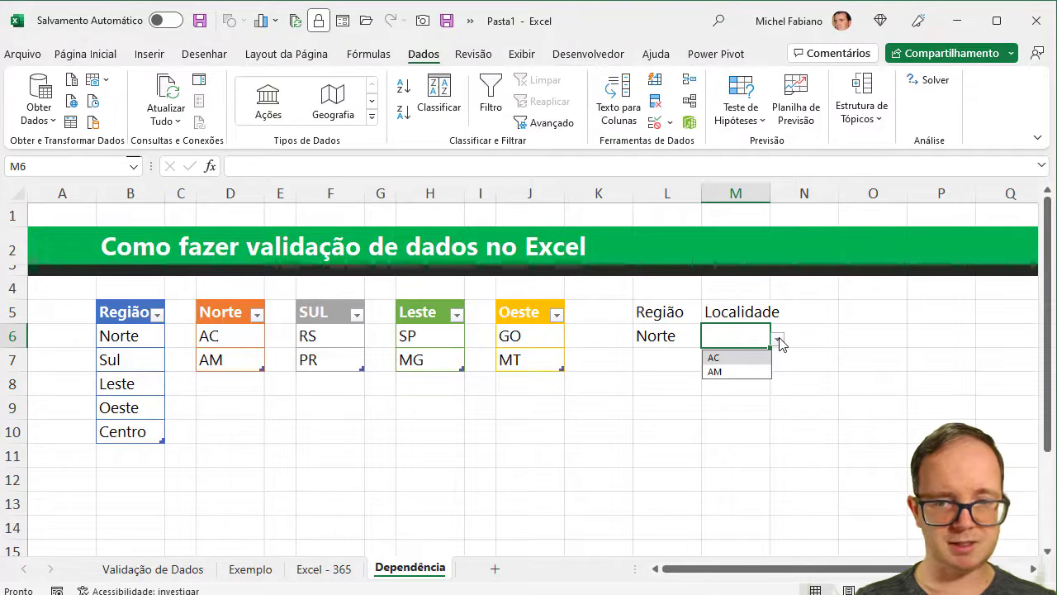
# Switch the region in L6 to Sul and review M6's Localidade choices.
pyautogui.click(778, 340)
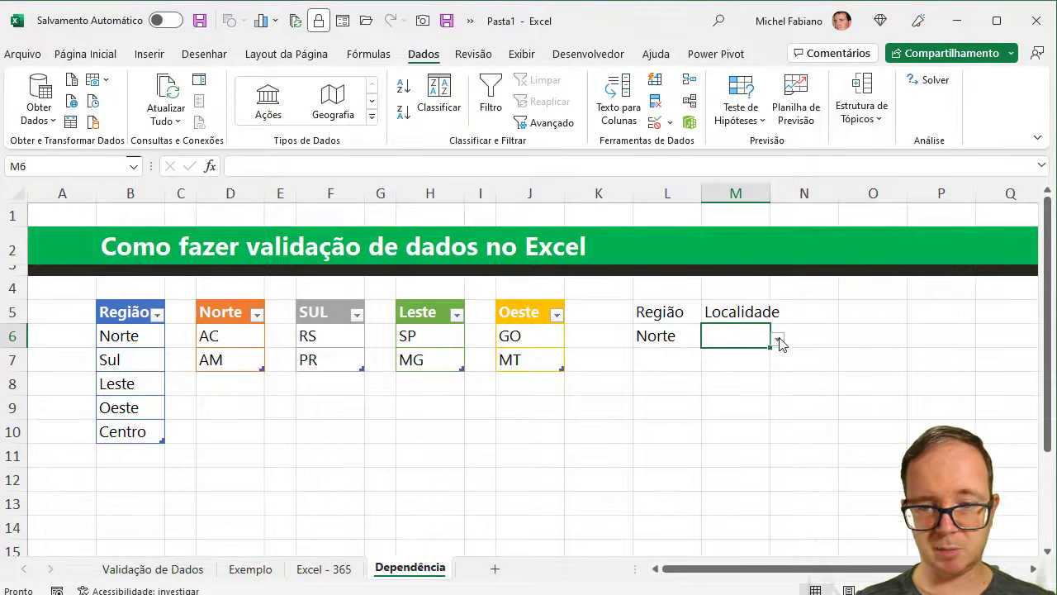
pyautogui.click(685, 334)
pyautogui.click(709, 339)
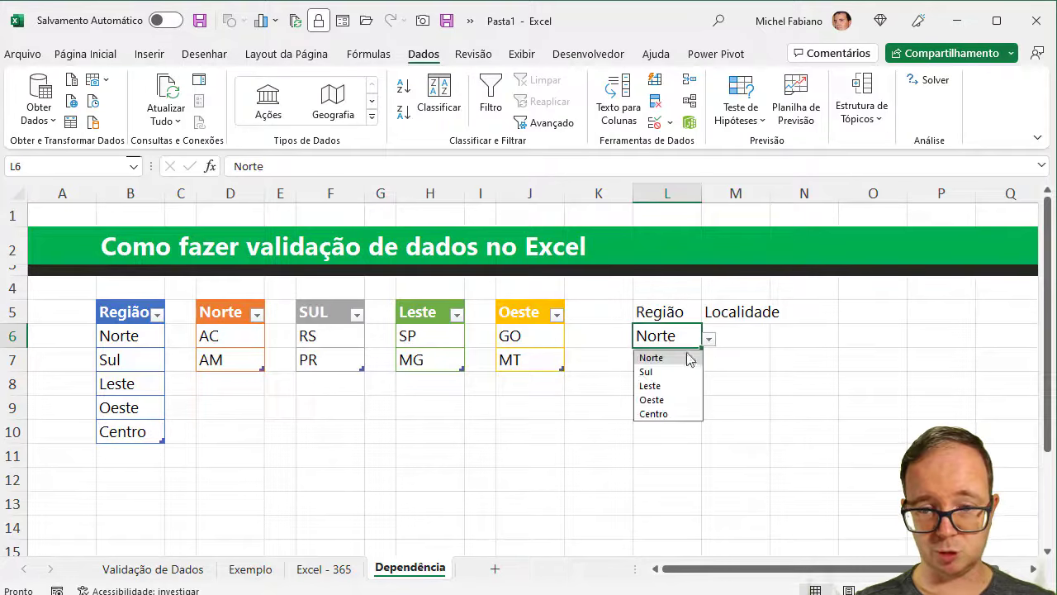
pyautogui.click(667, 373)
pyautogui.click(754, 339)
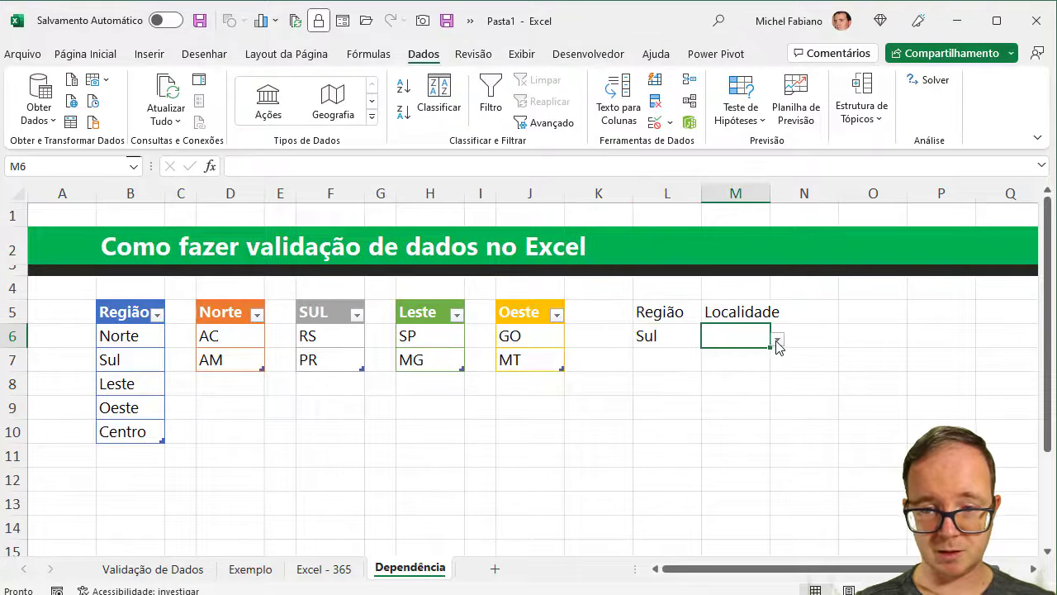
pyautogui.click(778, 342)
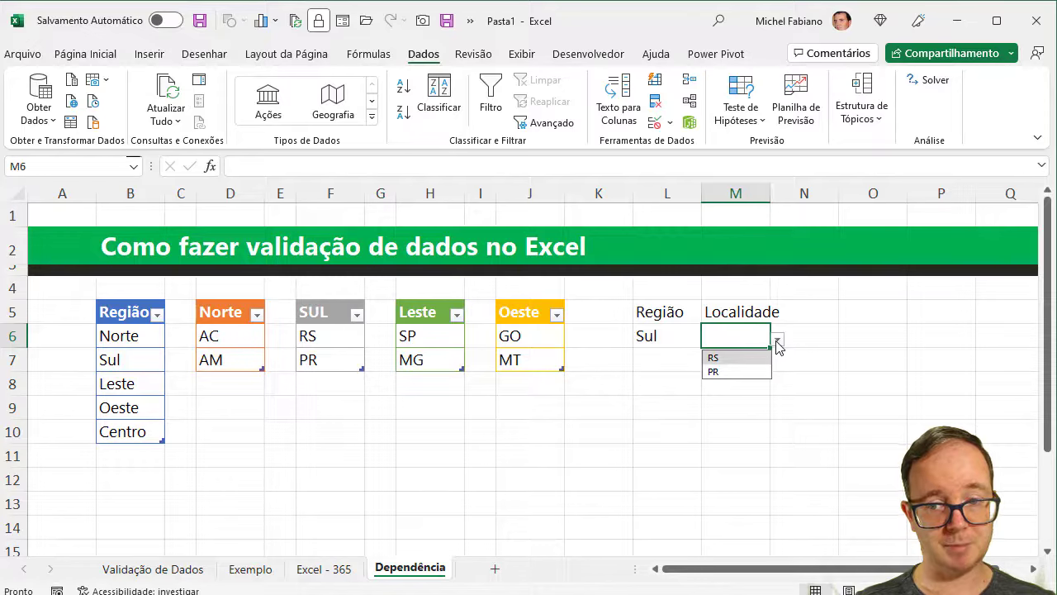
pyautogui.click(778, 341)
# Add SC below PR in the SUL table and confirm M6 now offers RS, PR and SC.
pyautogui.click(338, 377)
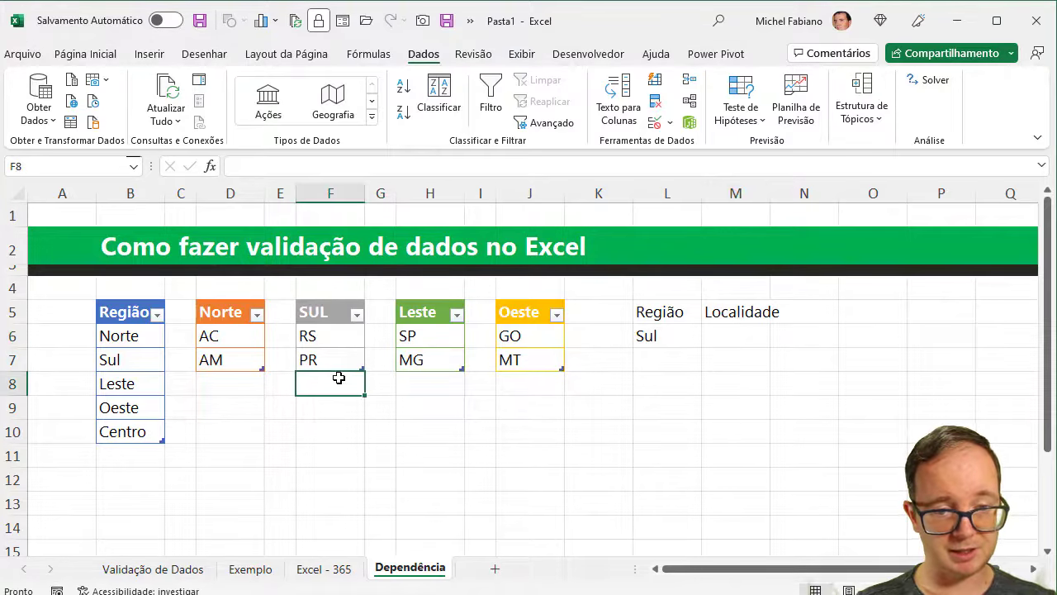
pyautogui.write('SC')
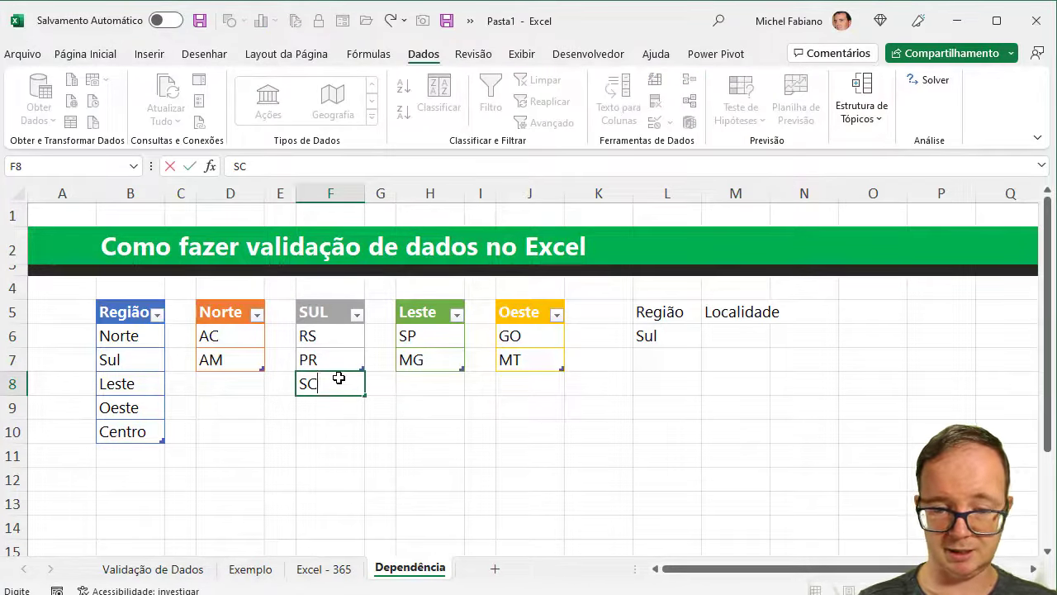
pyautogui.press('Tab')
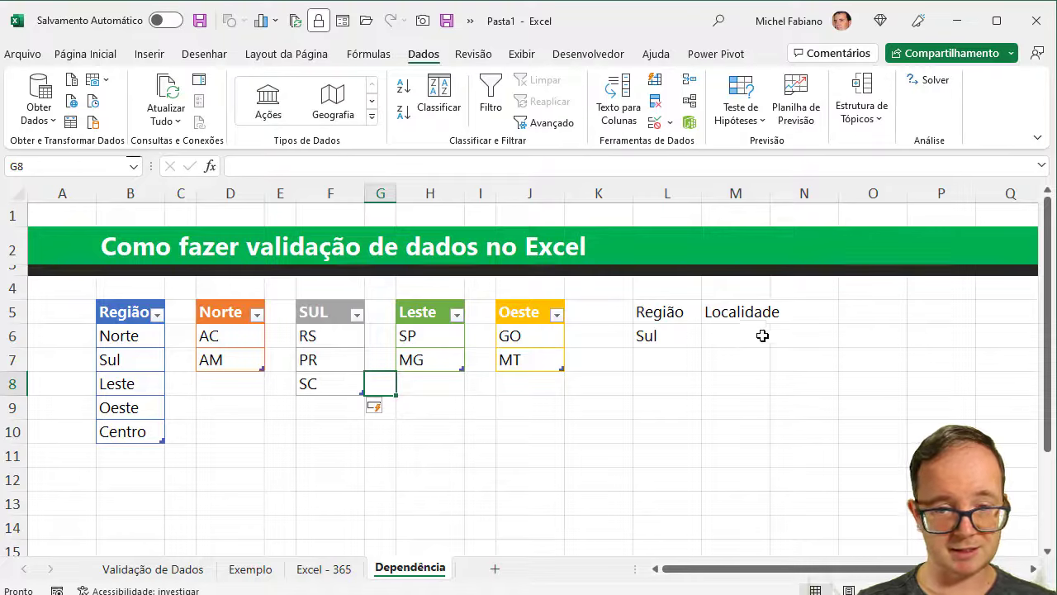
pyautogui.click(762, 336)
pyautogui.click(778, 341)
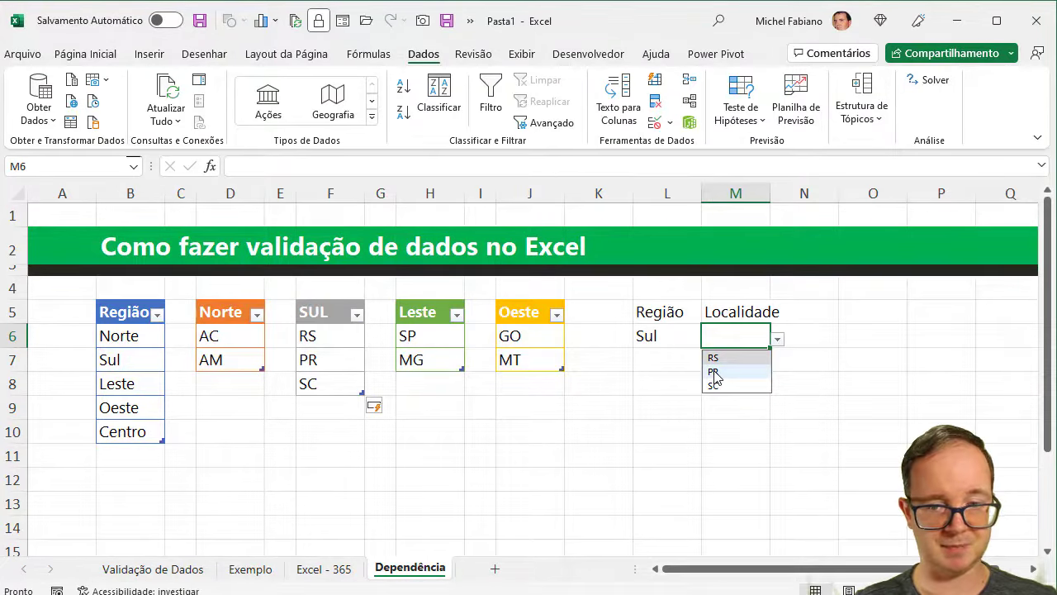
pyautogui.click(727, 330)
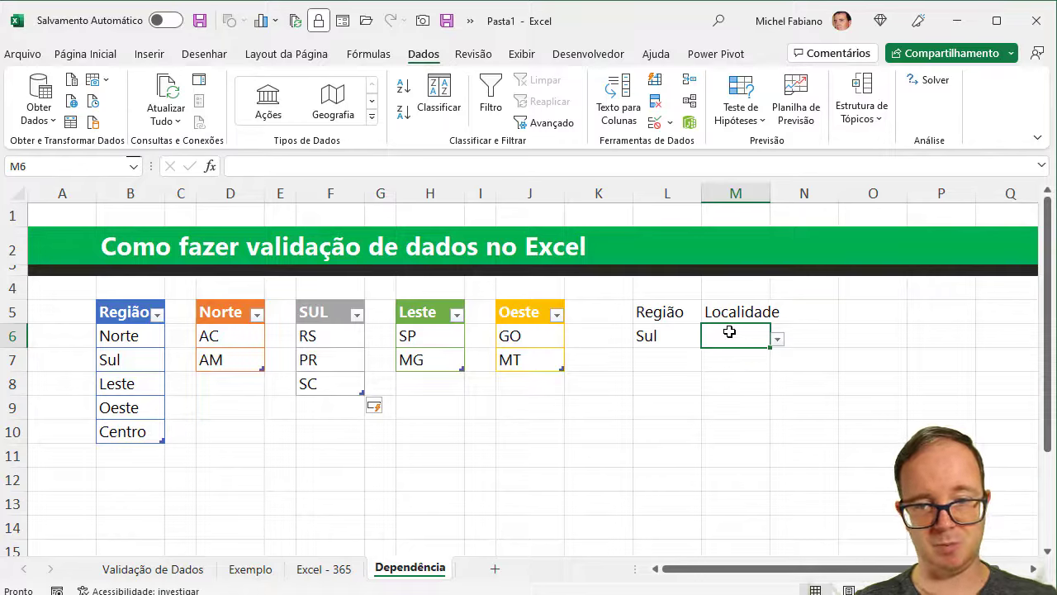